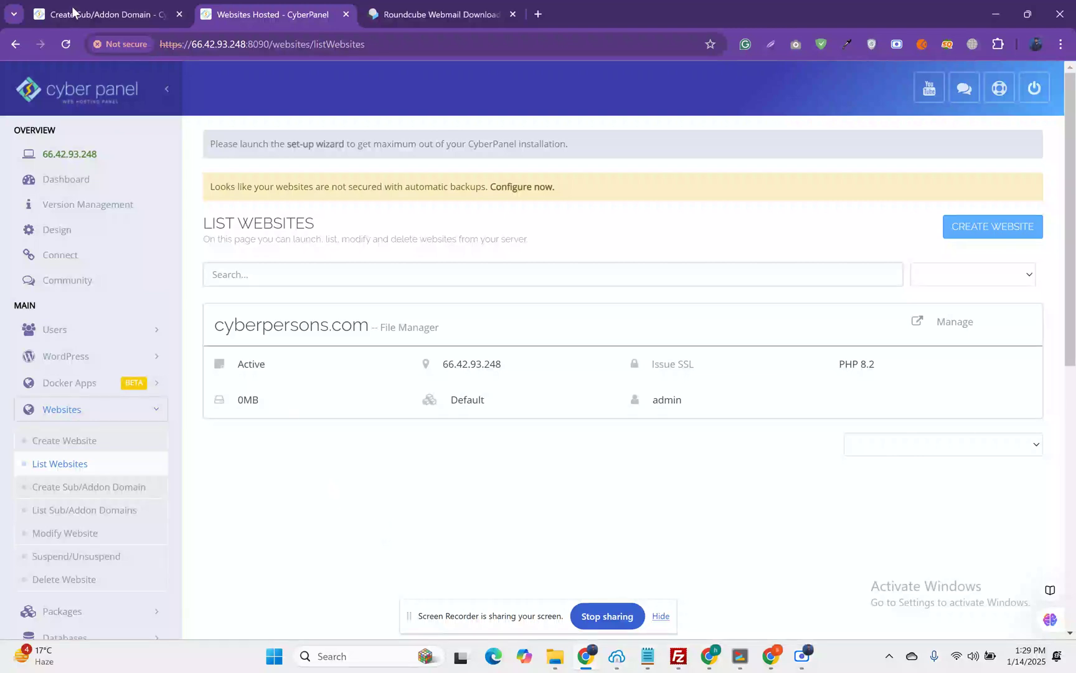
Step: Confirm webmail.solveddoc.com appears in the Sub/Addon Domains list, then return to the CyberPanel Home dashboard
click(92, 8)
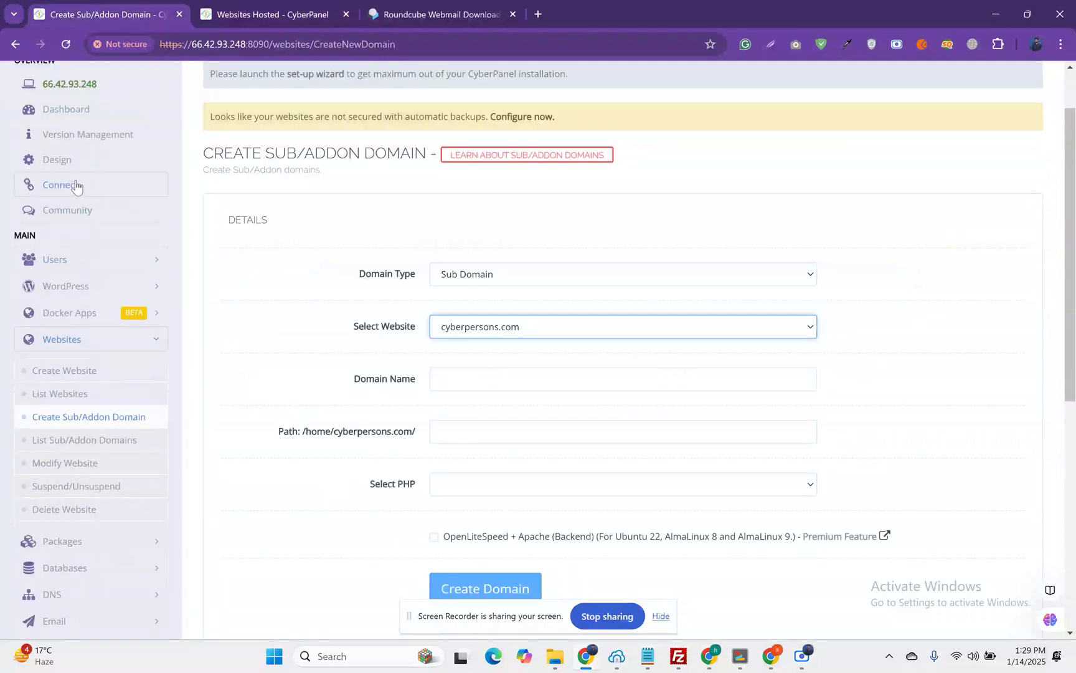
scroll(72, 187, up, 1)
click(55, 92)
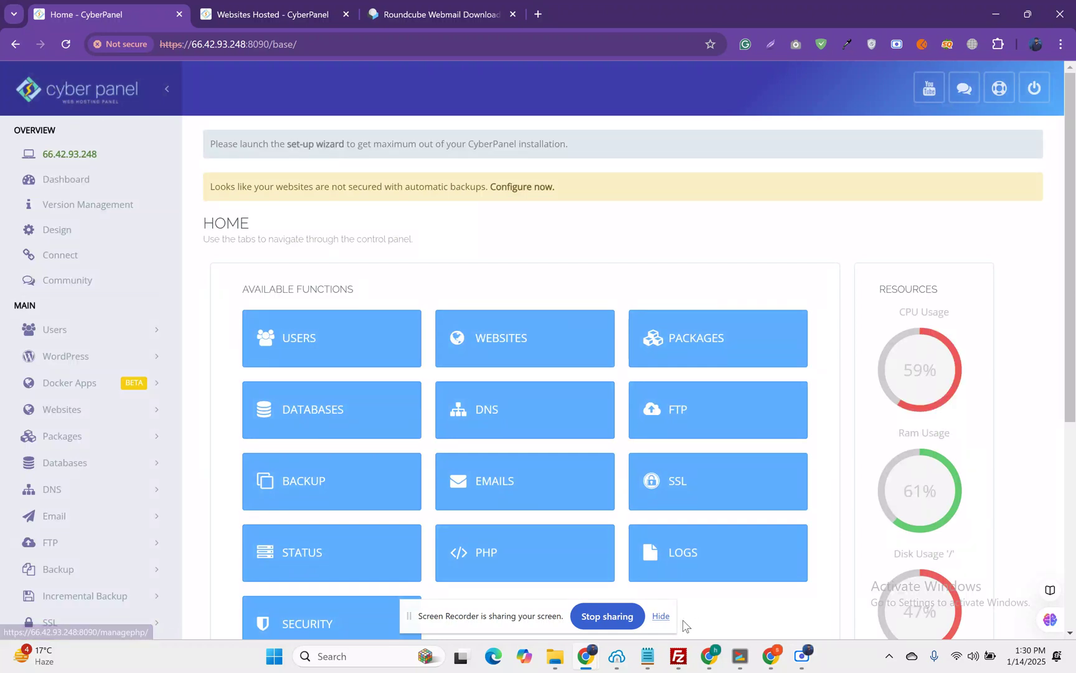
click(661, 616)
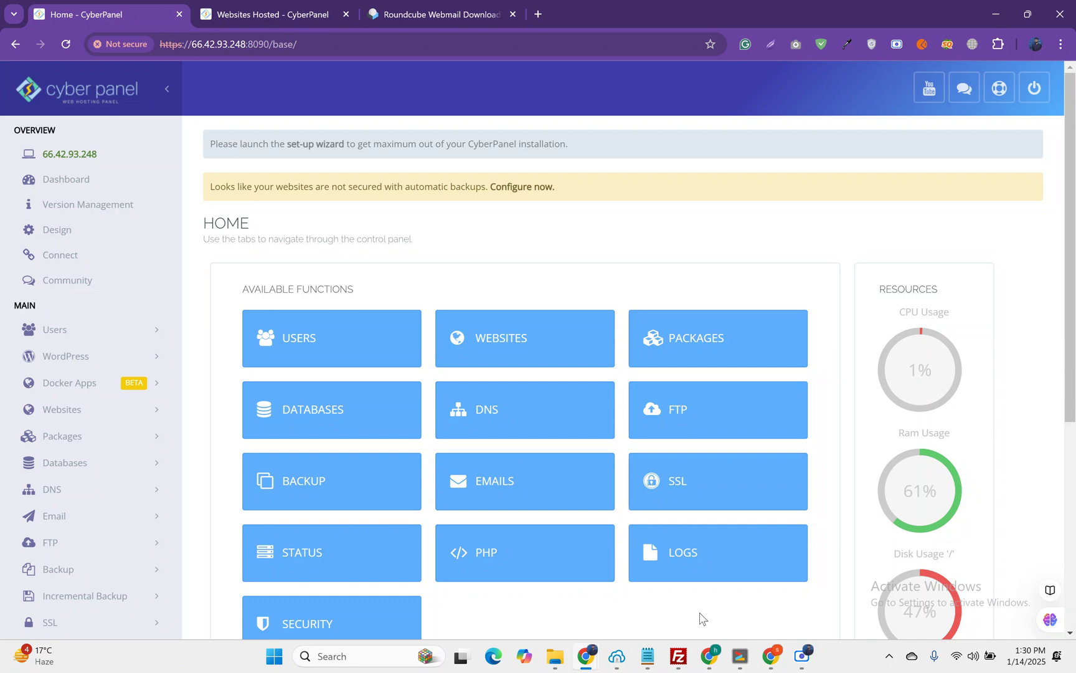
click(202, 7)
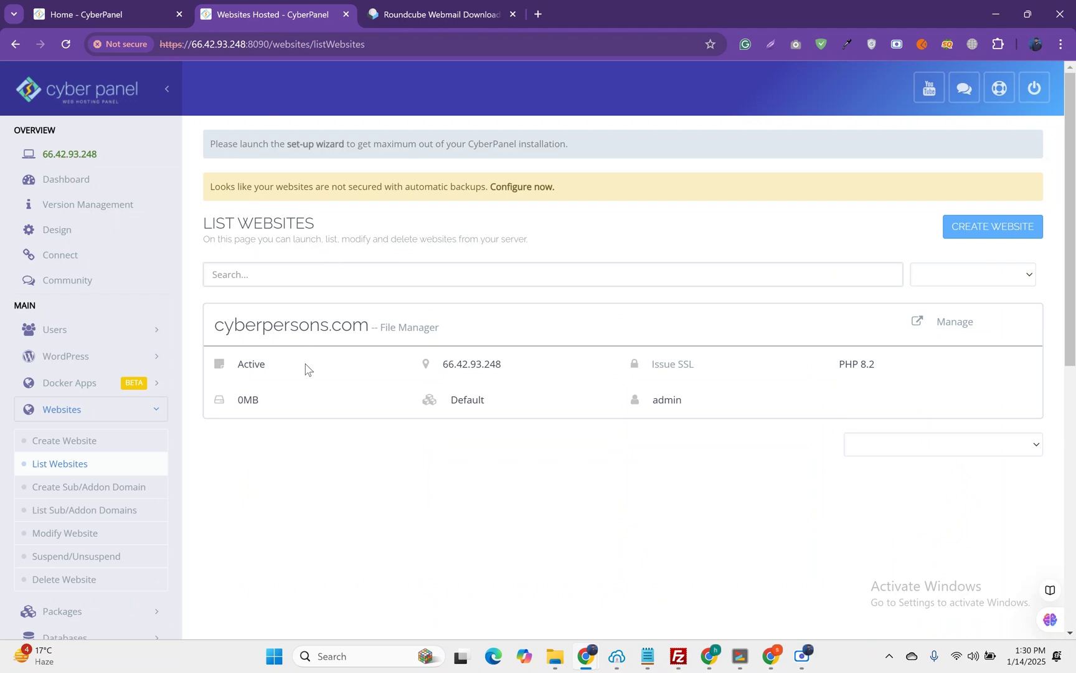
click(90, 510)
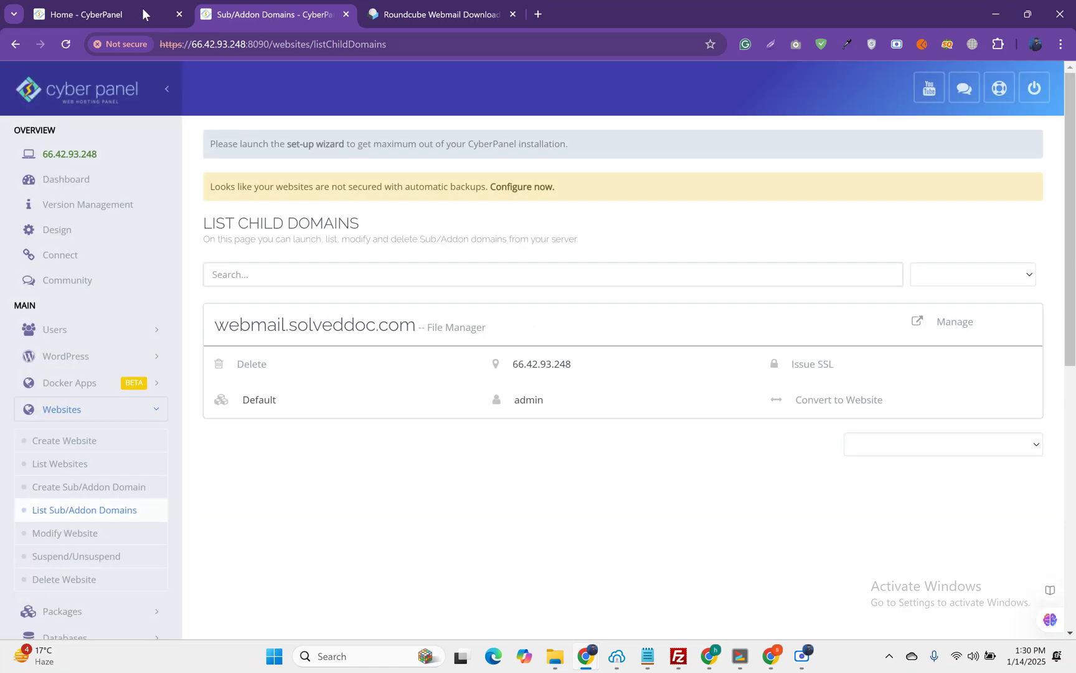
click(130, 5)
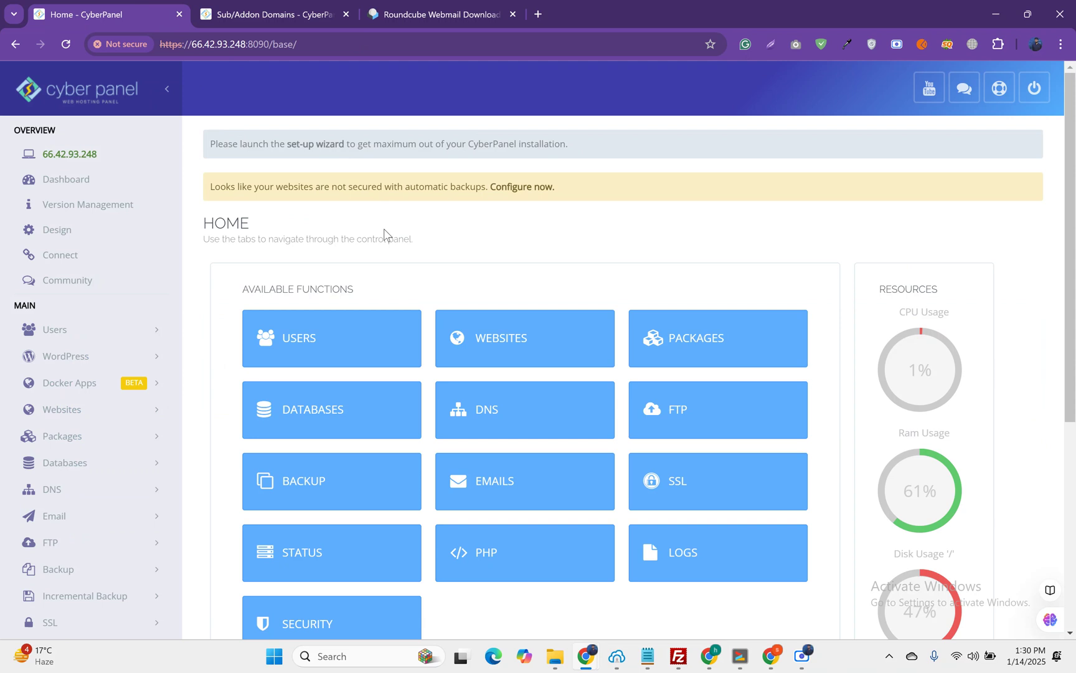
Step: Create database 'rc' with user 'rc' and a password, producing cybe_rc under cyberpersons.com
scroll(381, 238, down, 1)
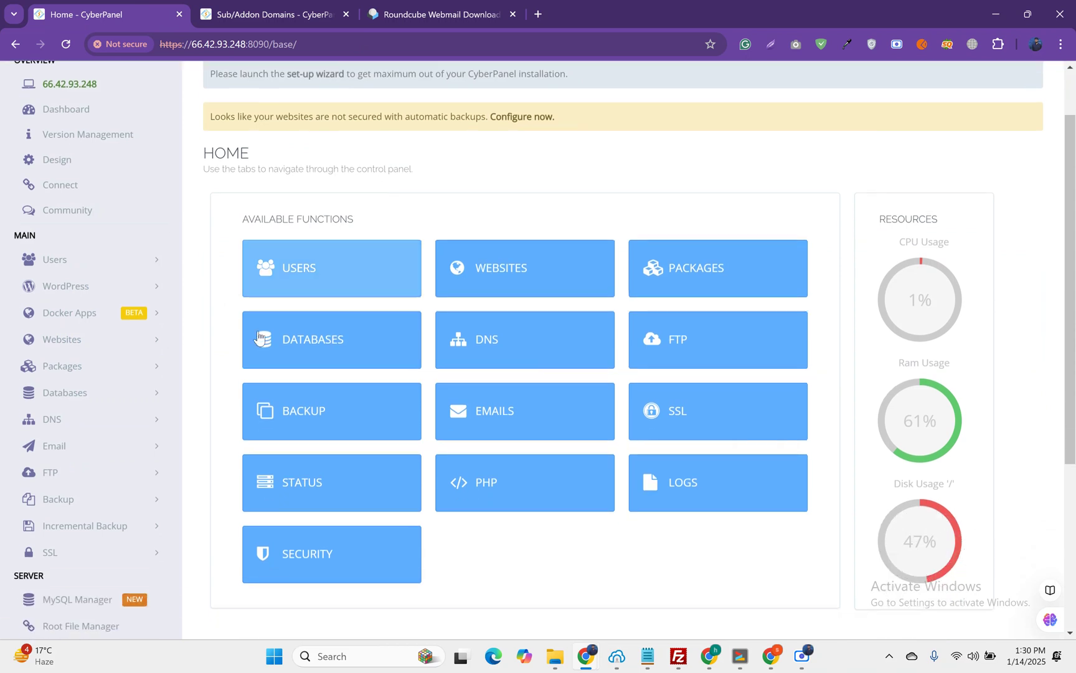
click(86, 392)
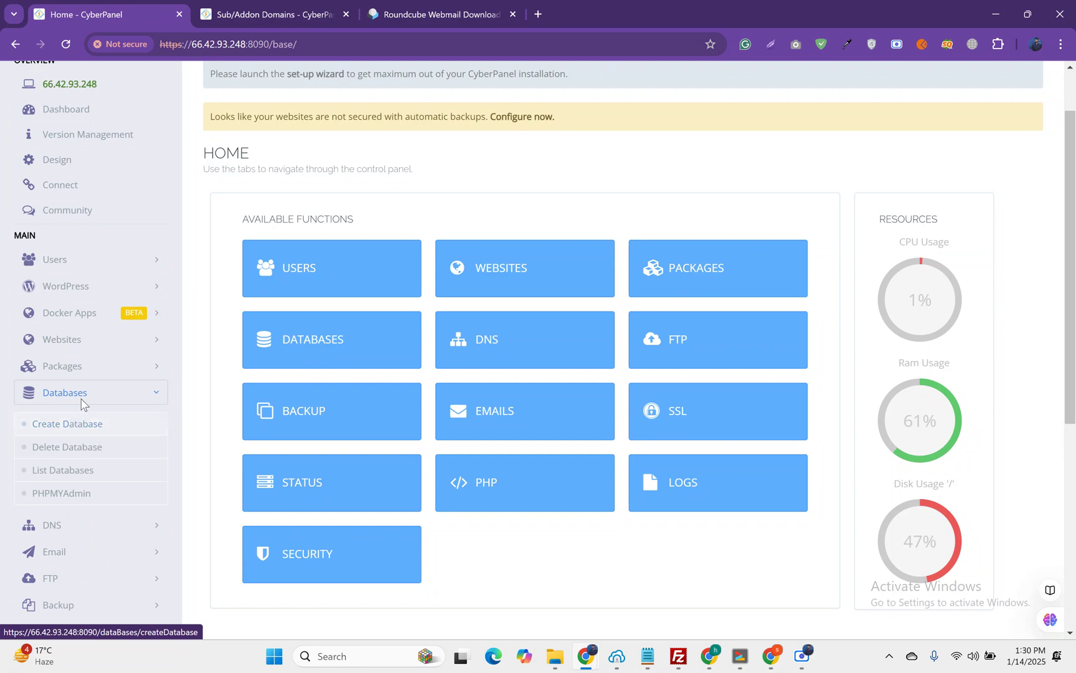
click(77, 428)
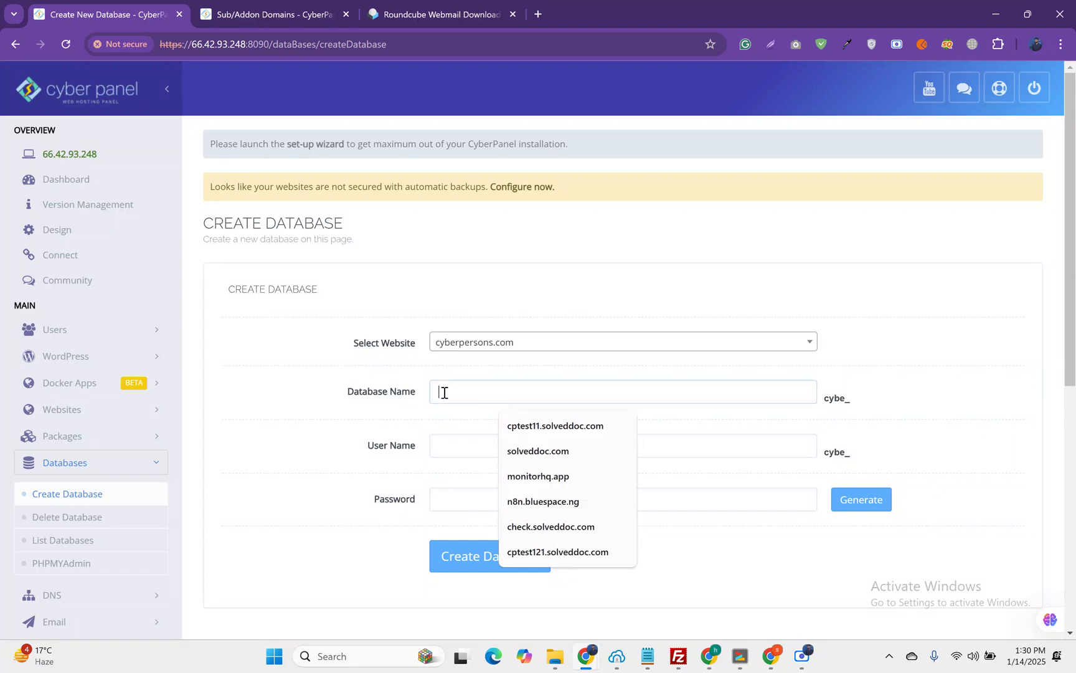
text(r)
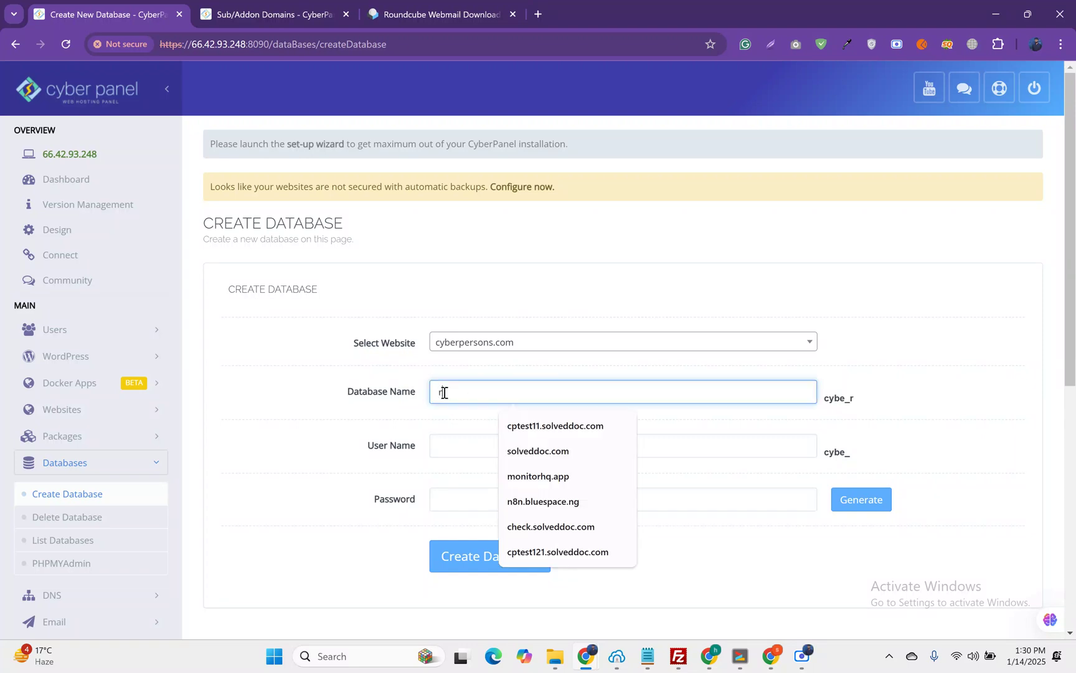
text(c)
click(451, 447)
text(r)
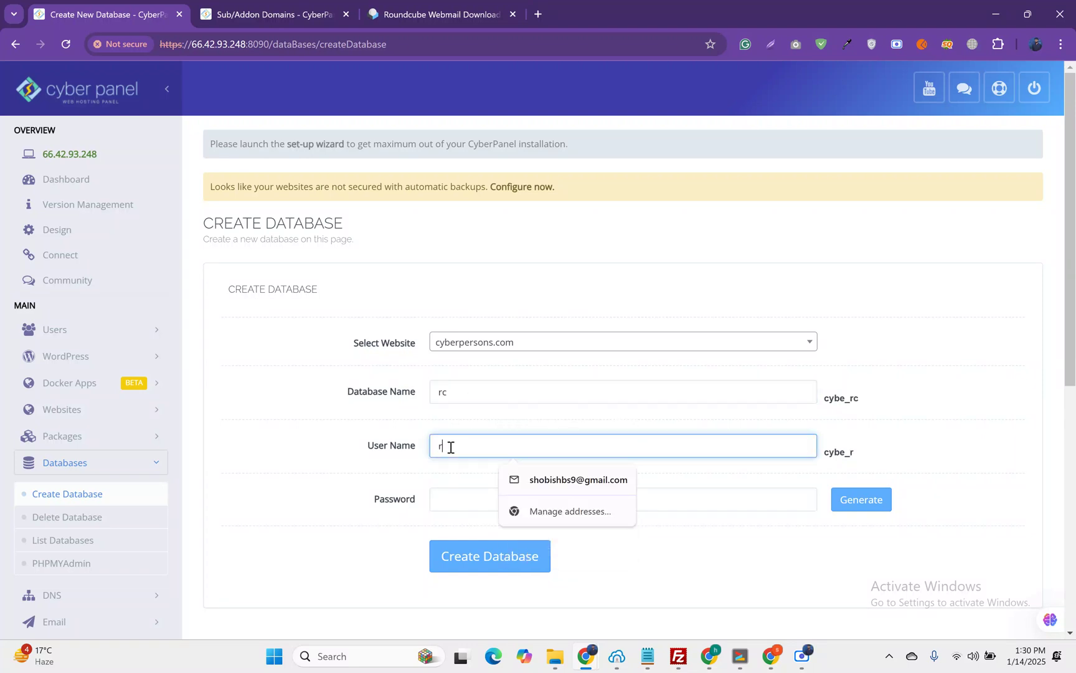
text(c)
click(466, 503)
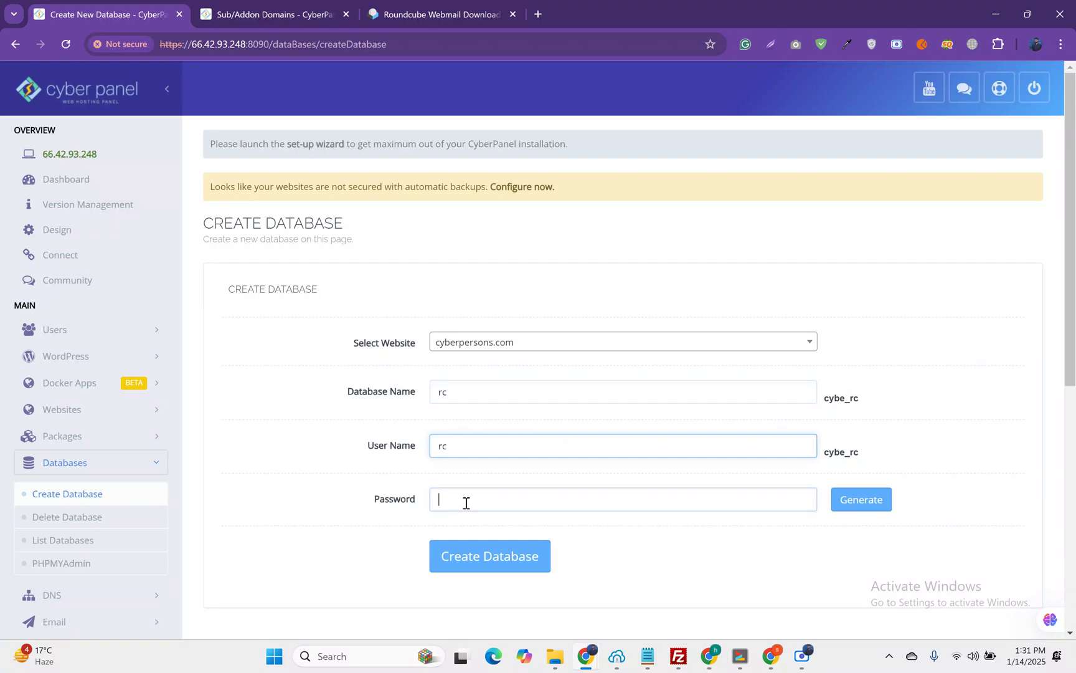
text(•••••)
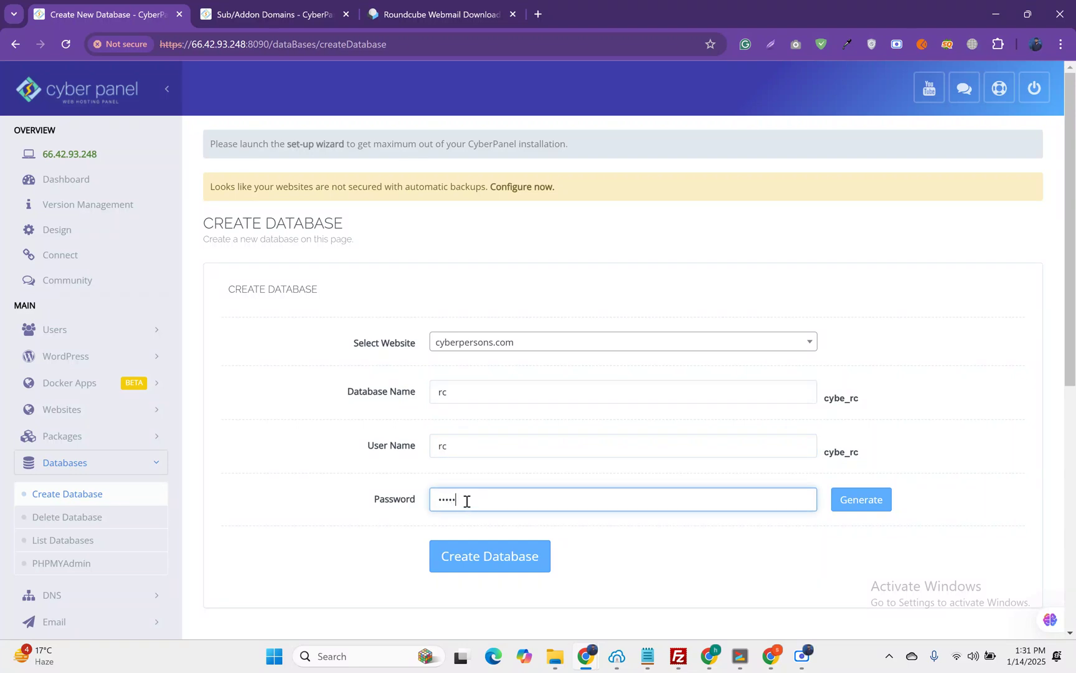
text(••)
click(488, 556)
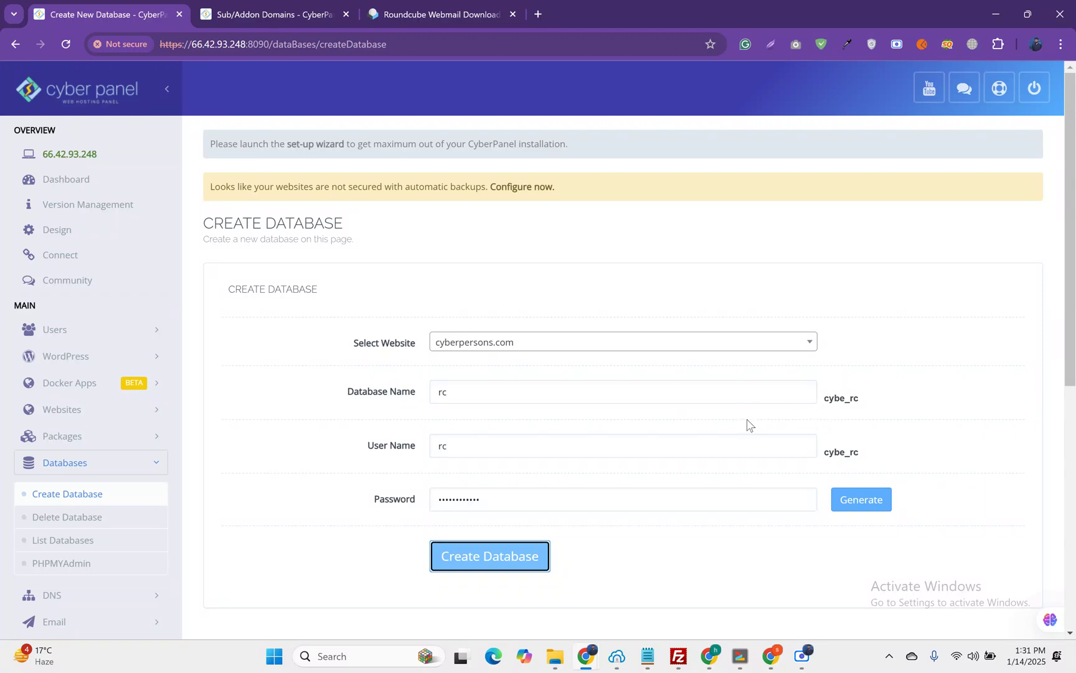
Step: Copy the download link for roundcubemail-1.6.9-complete.tar.gz from the Roundcube download page
click(86, 411)
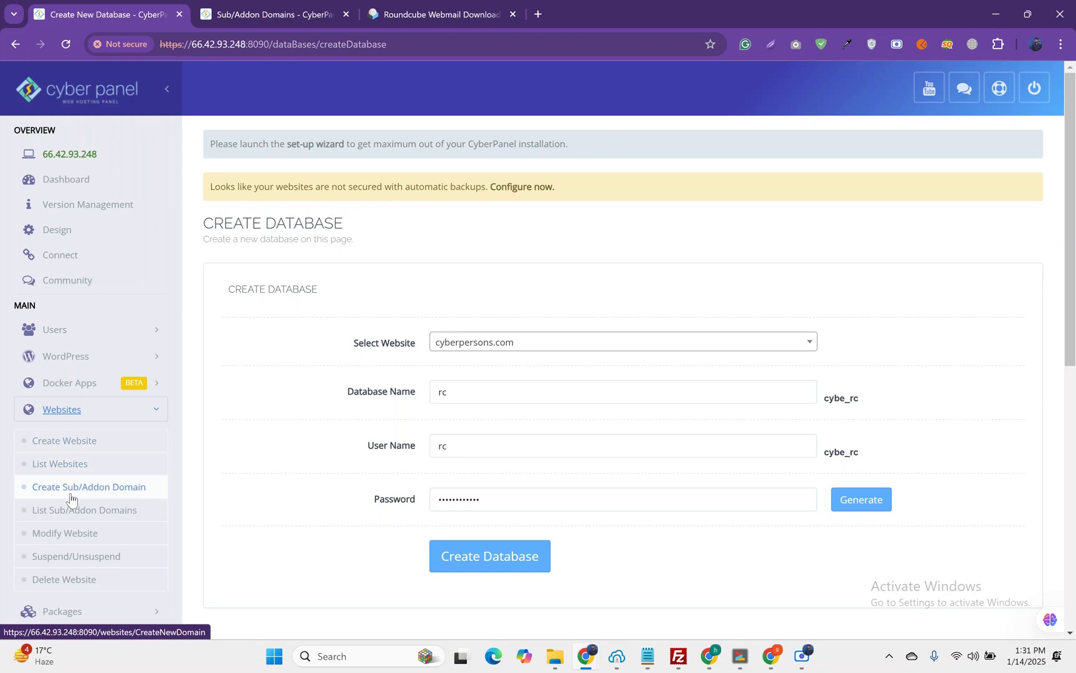
click(72, 511)
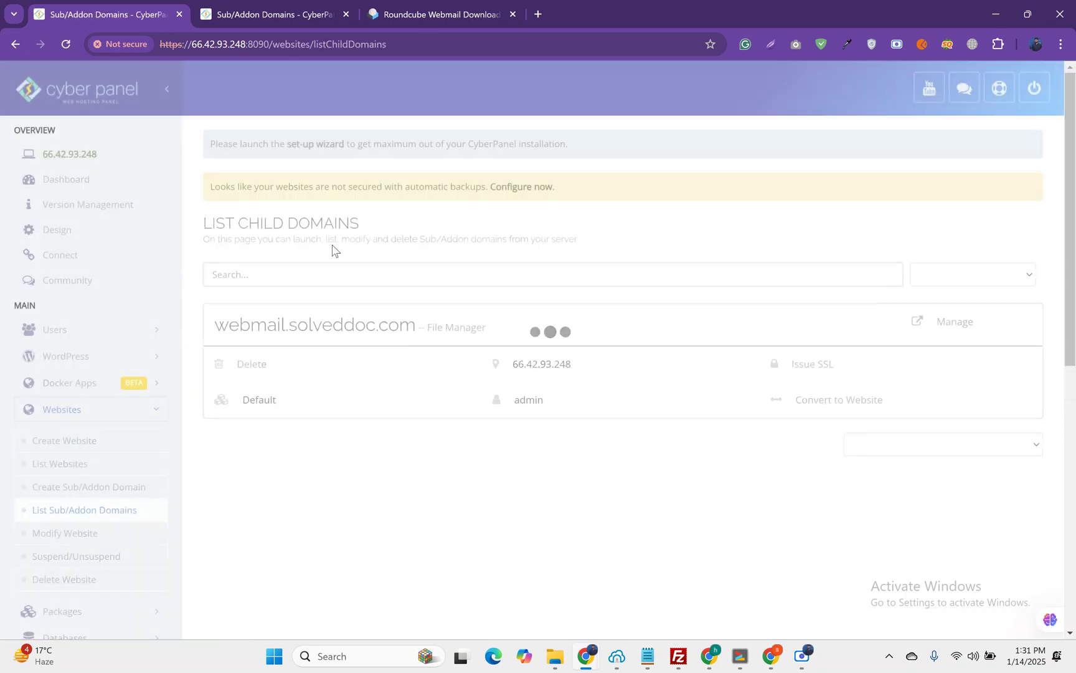
key(ctrl+Tab)
key(ctrl+Tab)
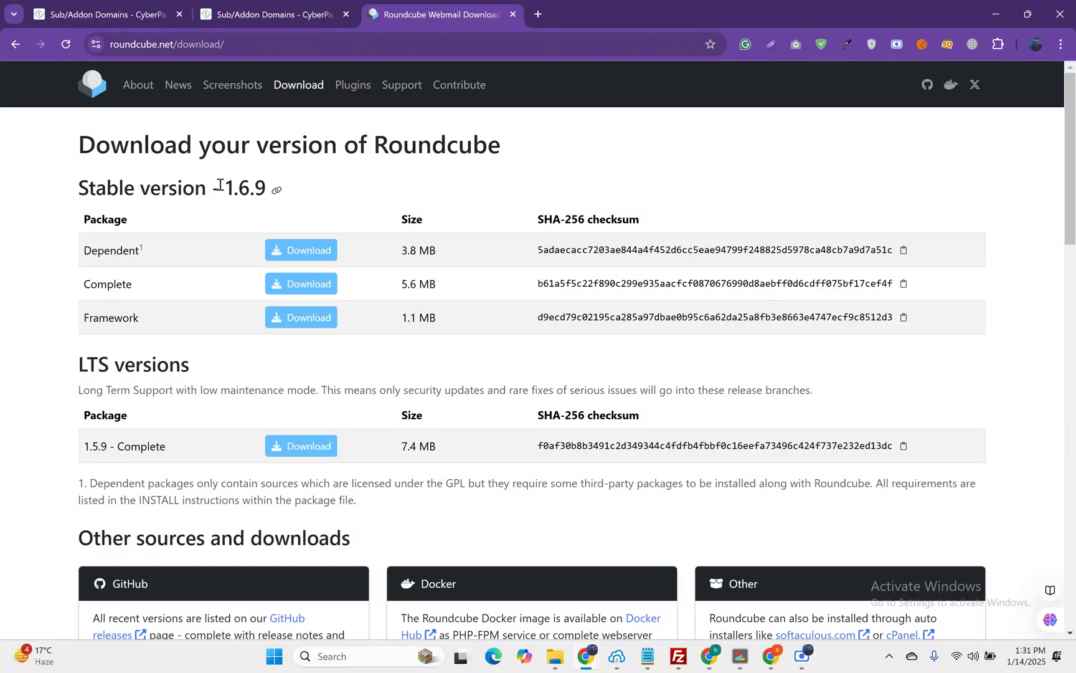
right_click(288, 289)
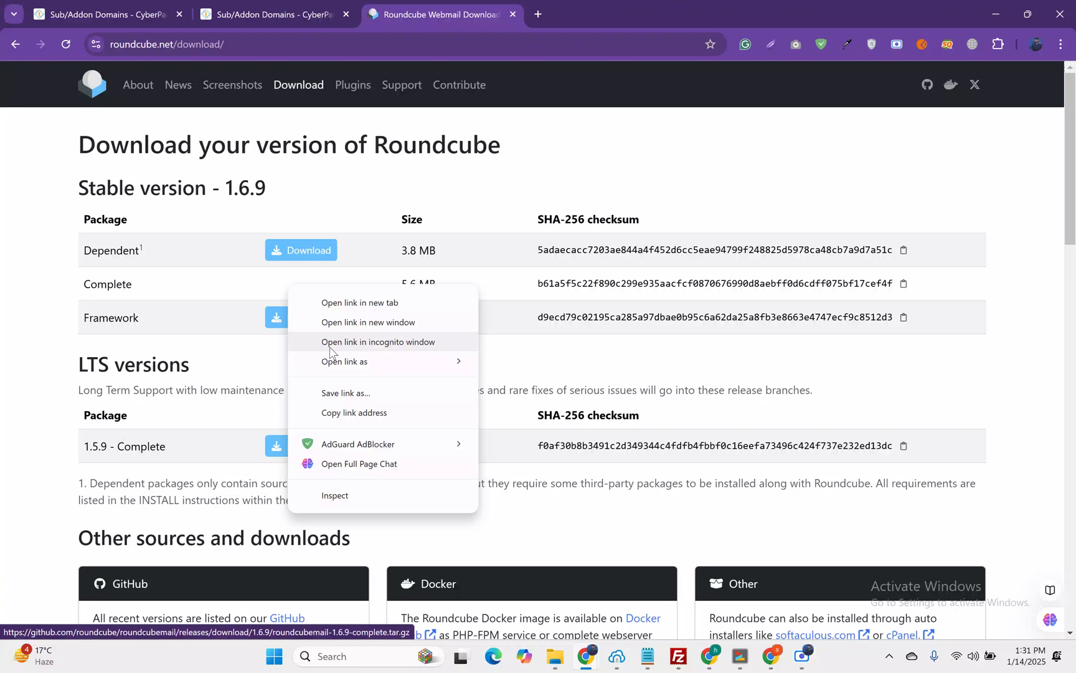
click(353, 413)
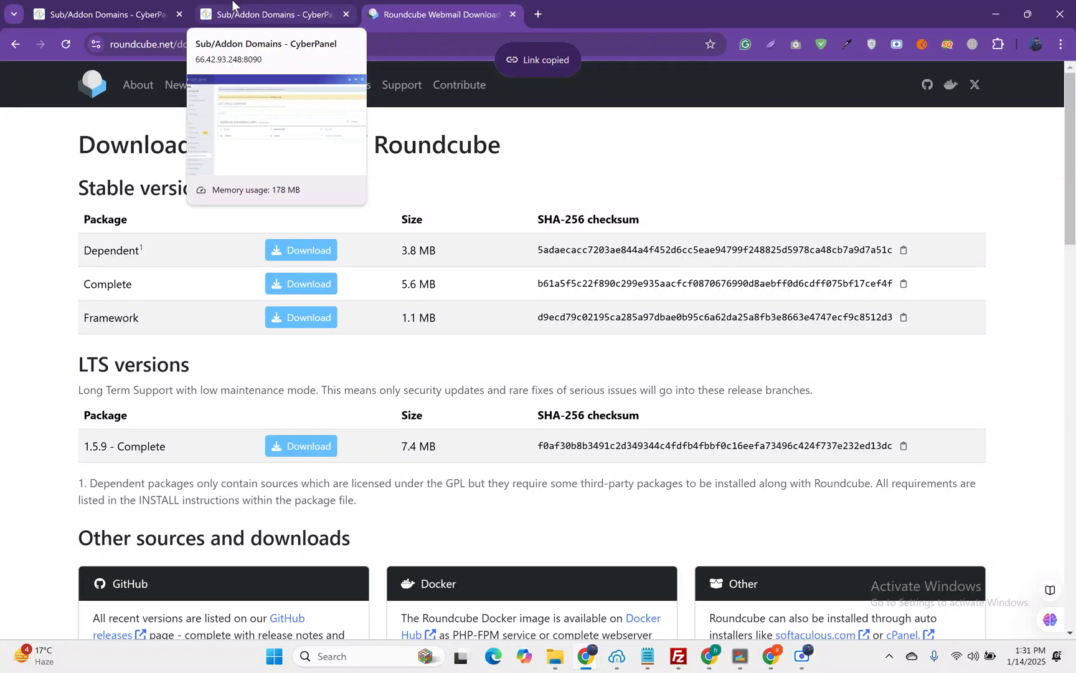
Step: Cancel the pending server restart prompt in Bitvise and clear the terminal
mouse_move(747, 663)
click(732, 592)
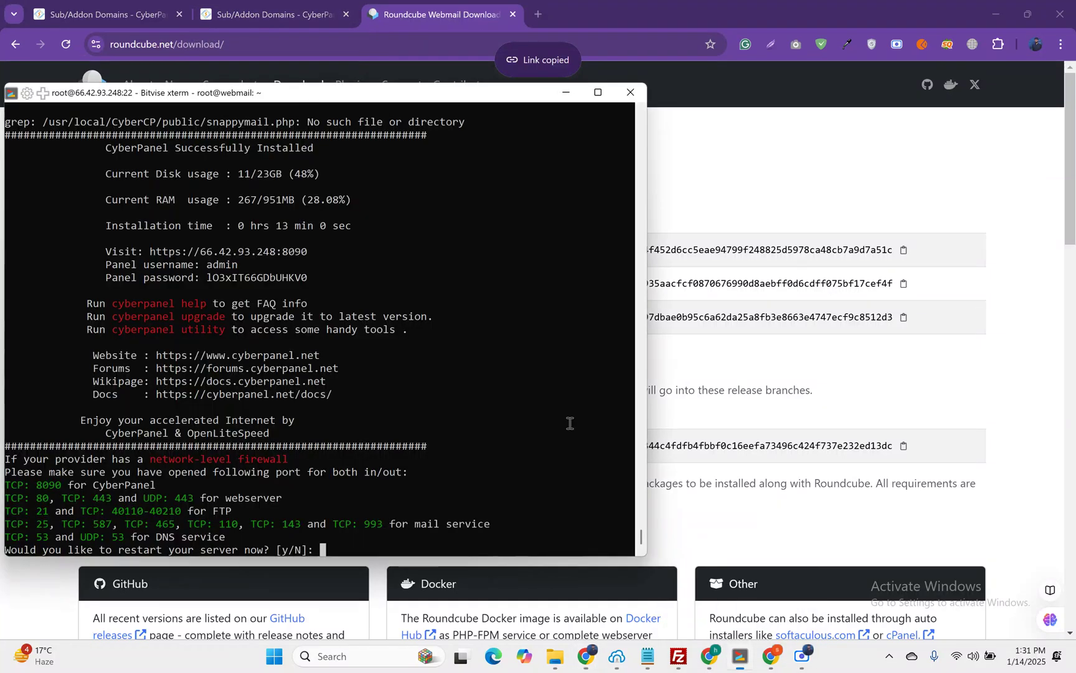
key(ctrl+c)
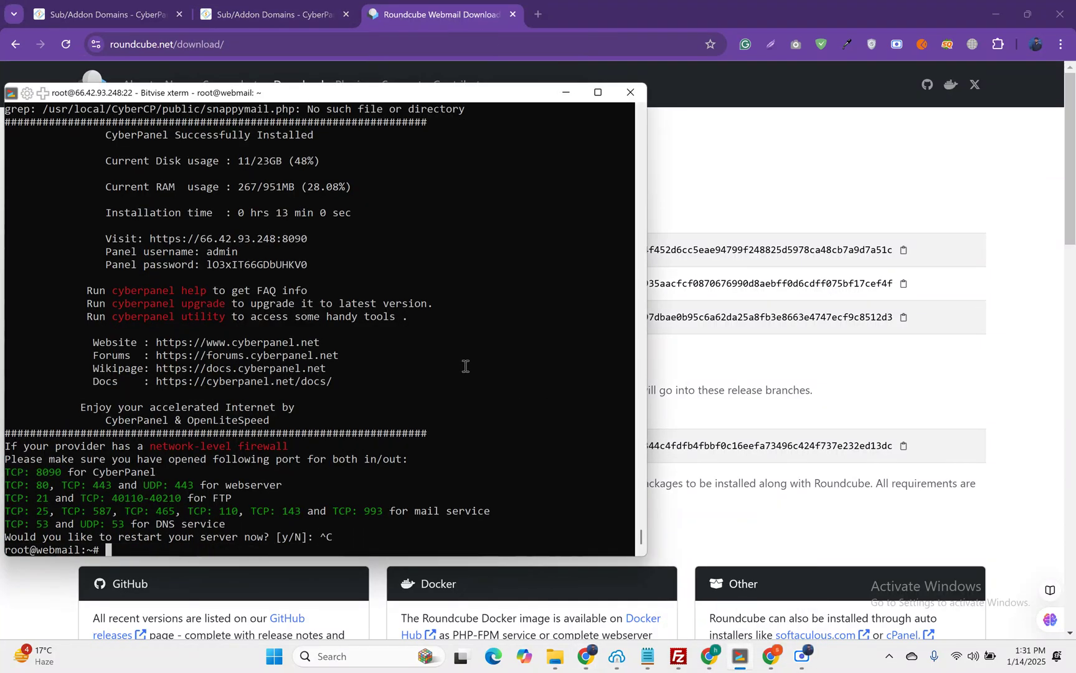
text(clear)
key(Return)
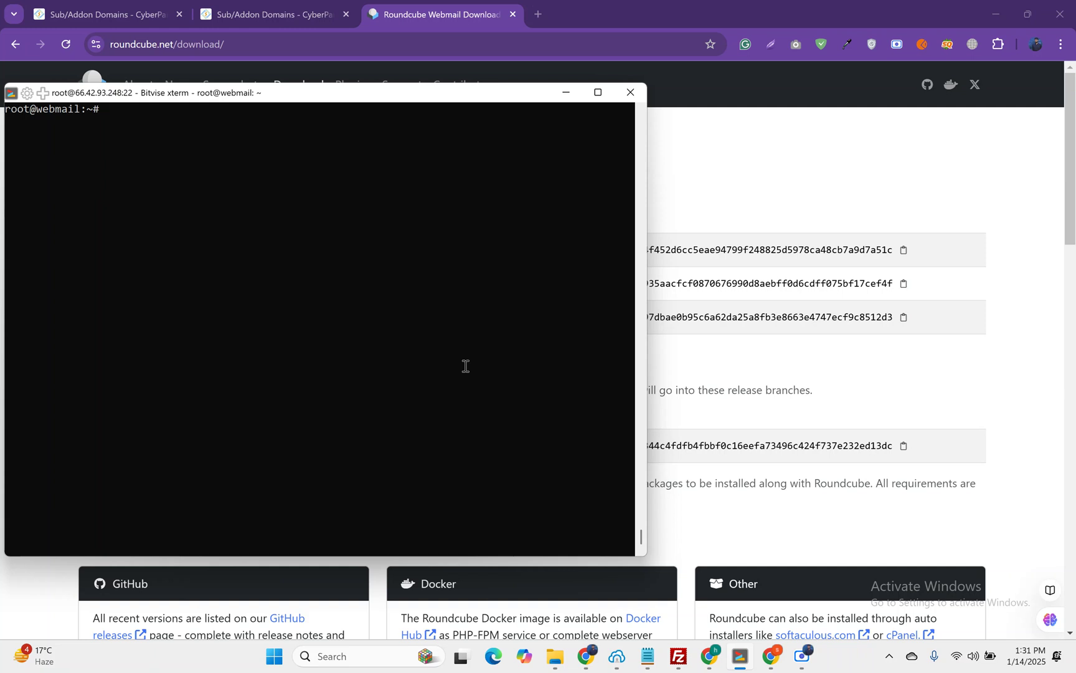
Step: Change into /home/cyberpersons.com/webmail.solveddoc.com and wget the Roundcube 1.6.9 Complete archive
text(cd /home/cyberpe)
key(Tab)
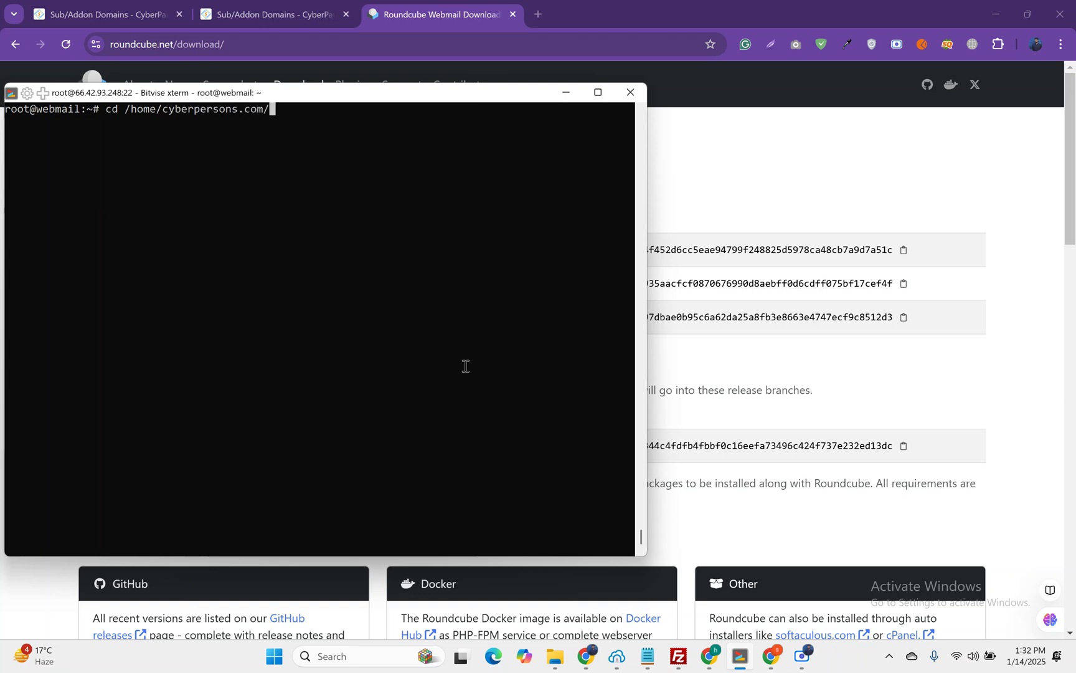
text(we)
key(Tab)
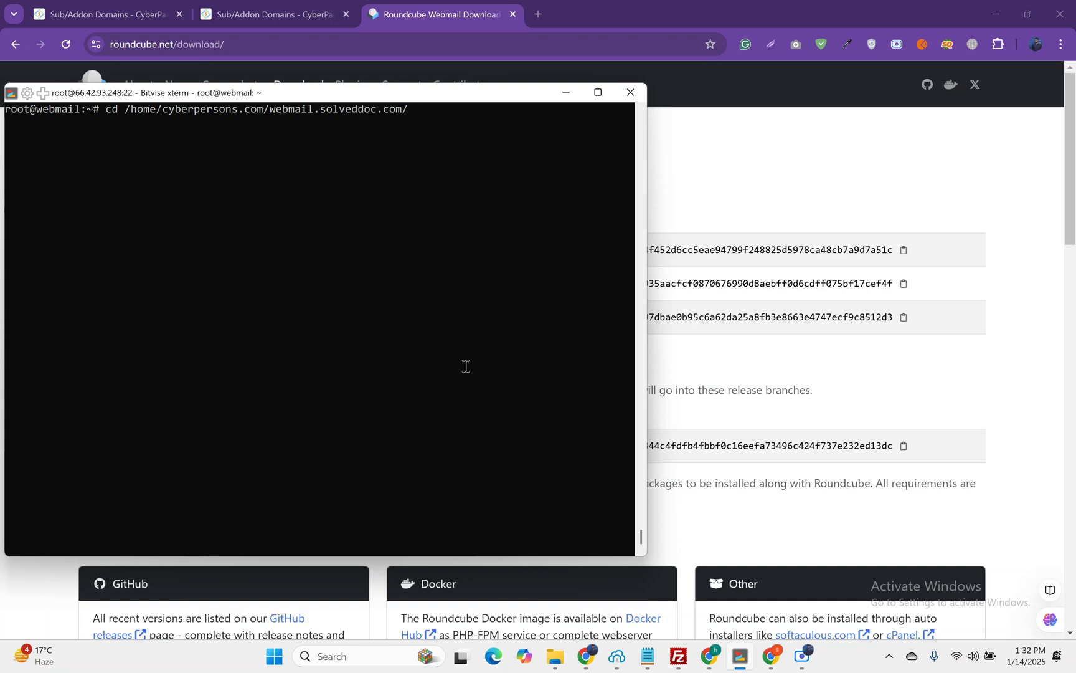
key(Return)
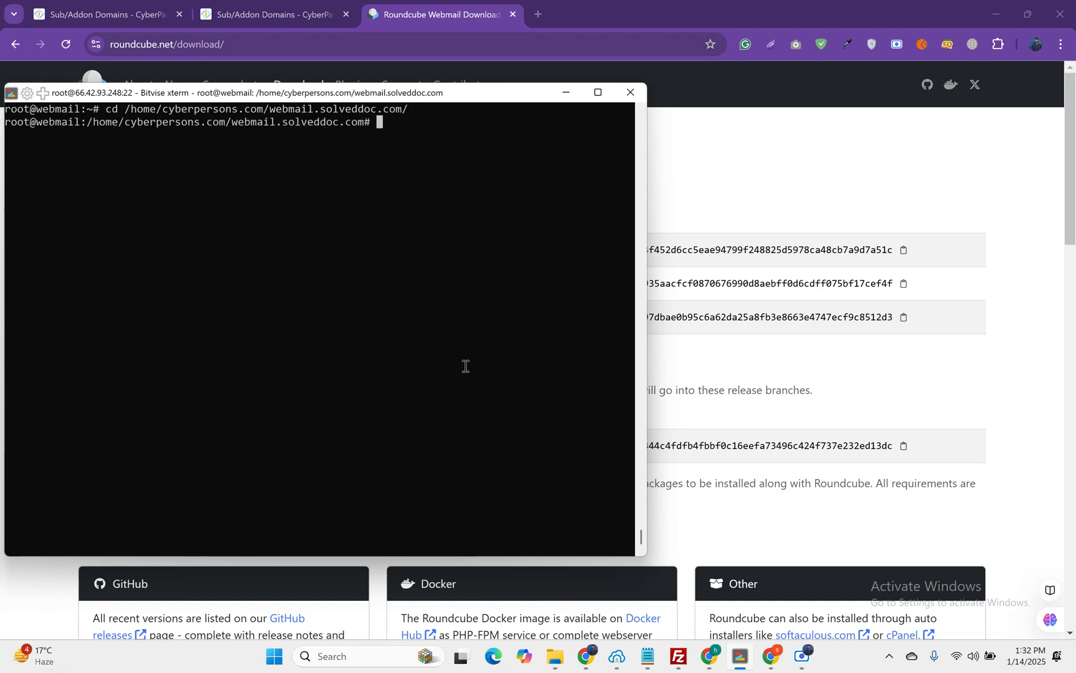
text(wget)
right_click(466, 365)
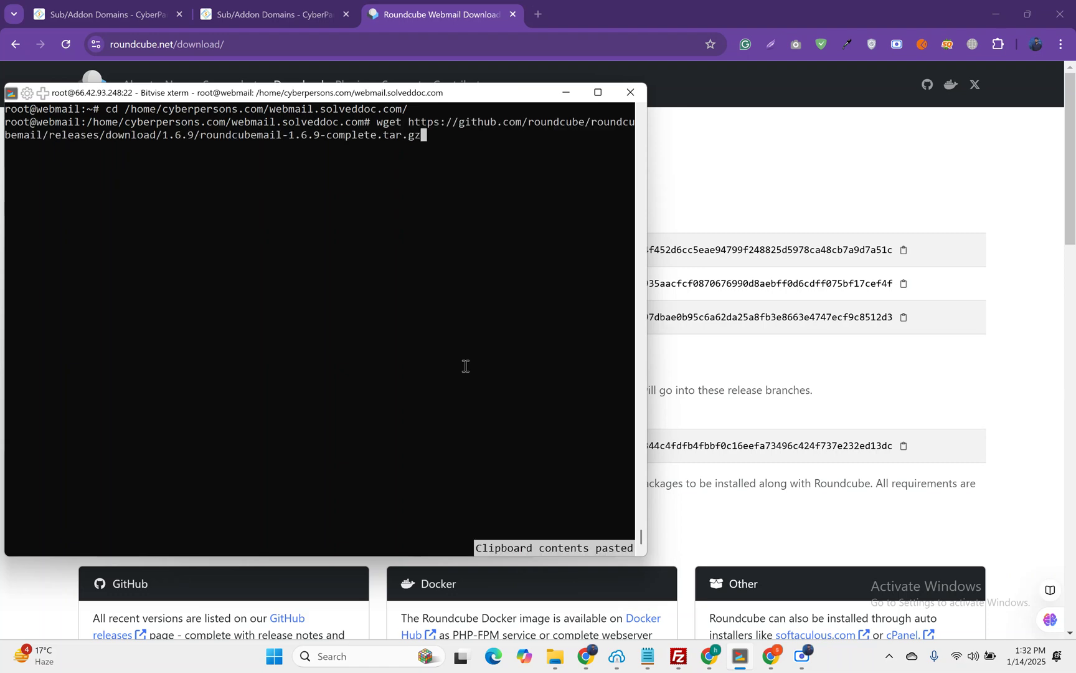
key(Return)
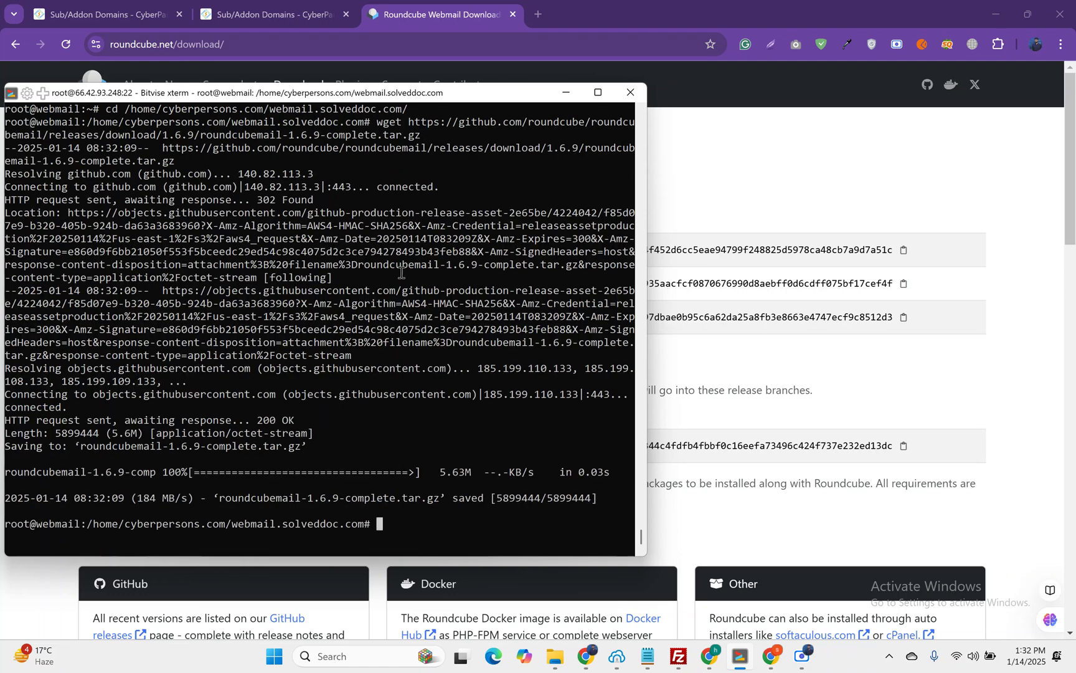
Step: Open the webmail.solveddoc.com folder in File Manager and fix its permissions
click(279, 18)
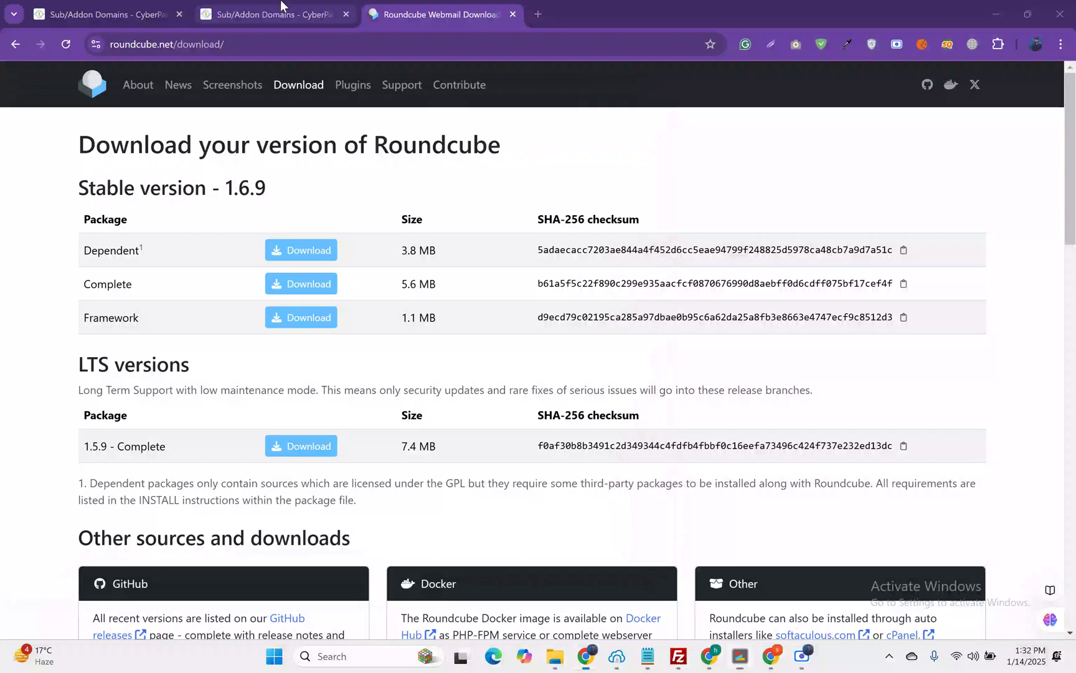
click(443, 328)
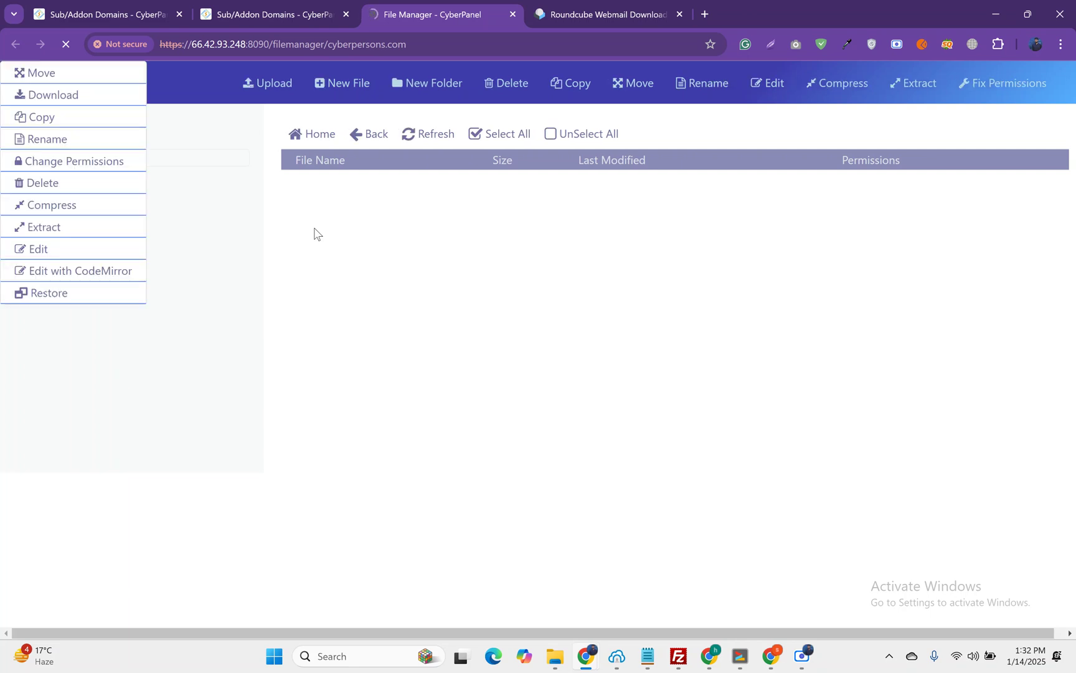
double_click(306, 226)
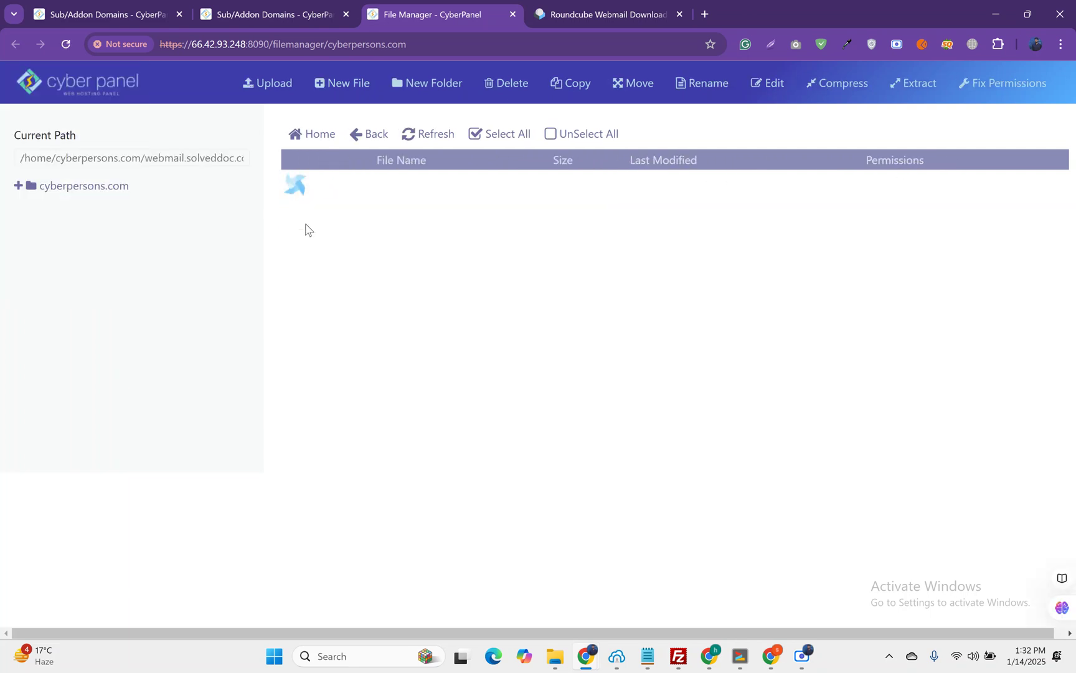
click(1008, 86)
Step: Extract the Roundcube tar.gz archive here and open the roundcubemail-1.6.9 folder
right_click(417, 201)
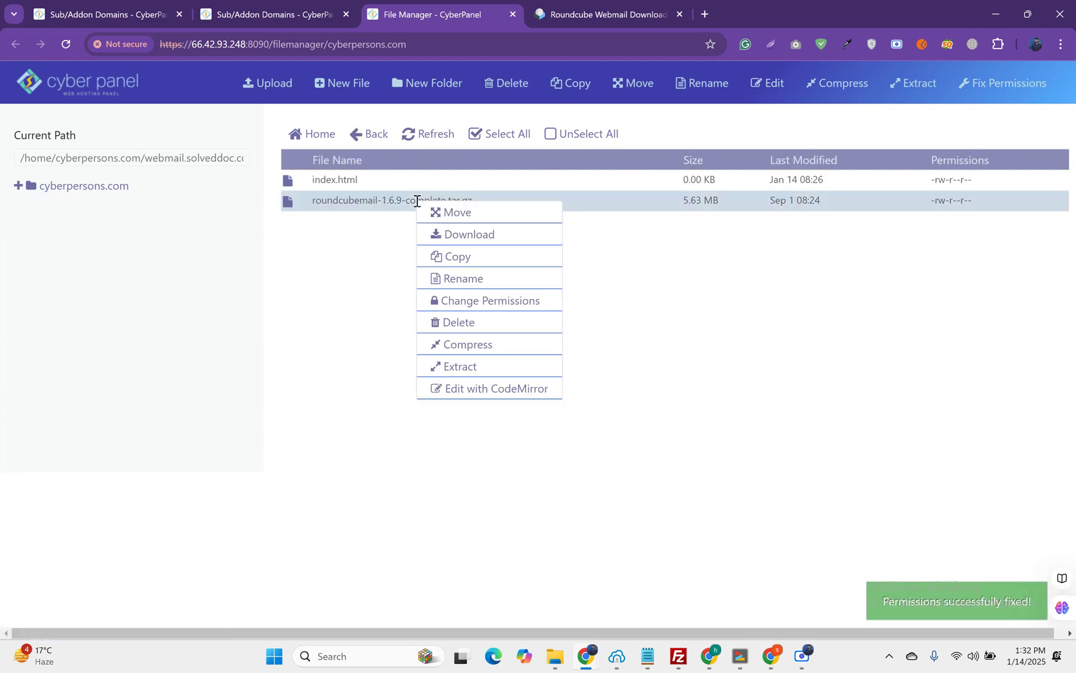
click(916, 91)
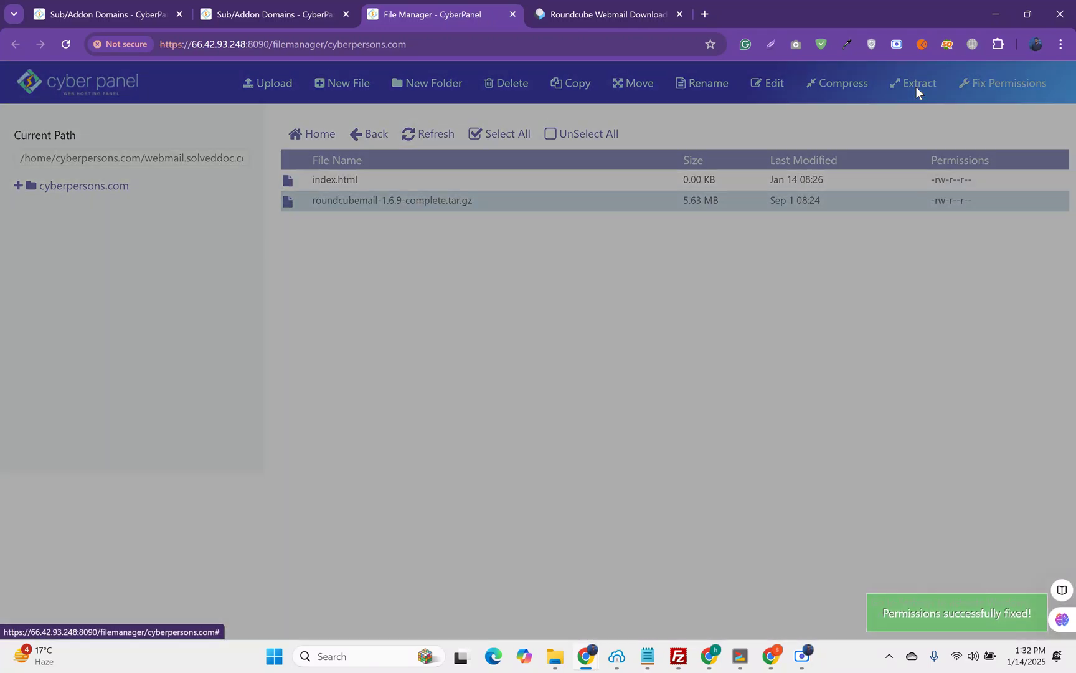
click(304, 221)
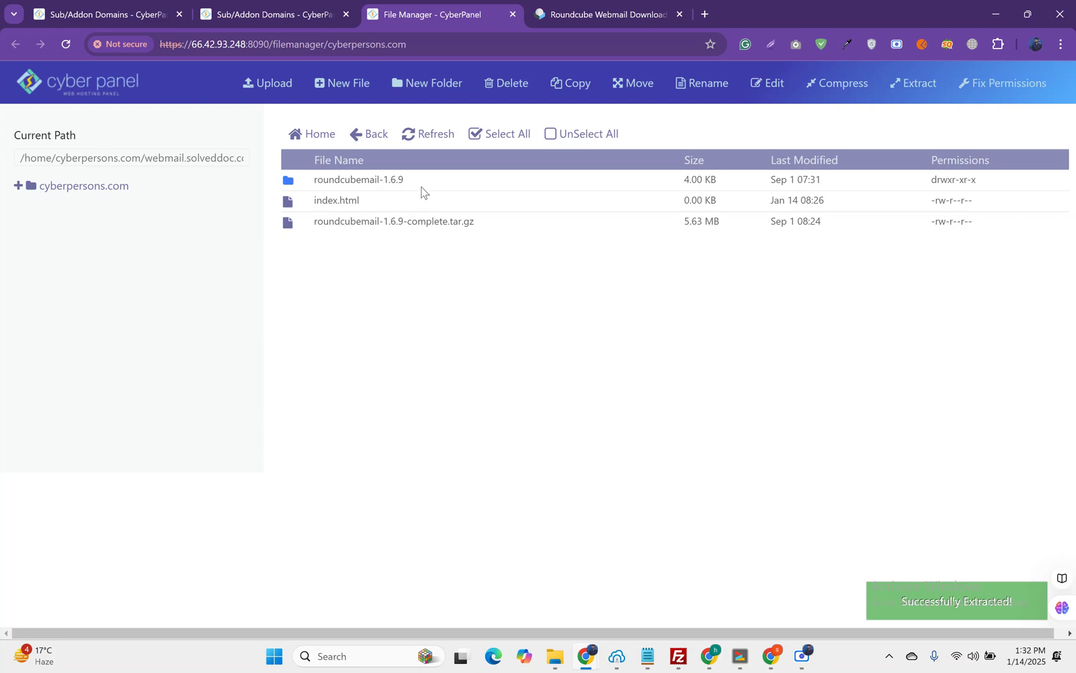
click(423, 185)
double_click(423, 187)
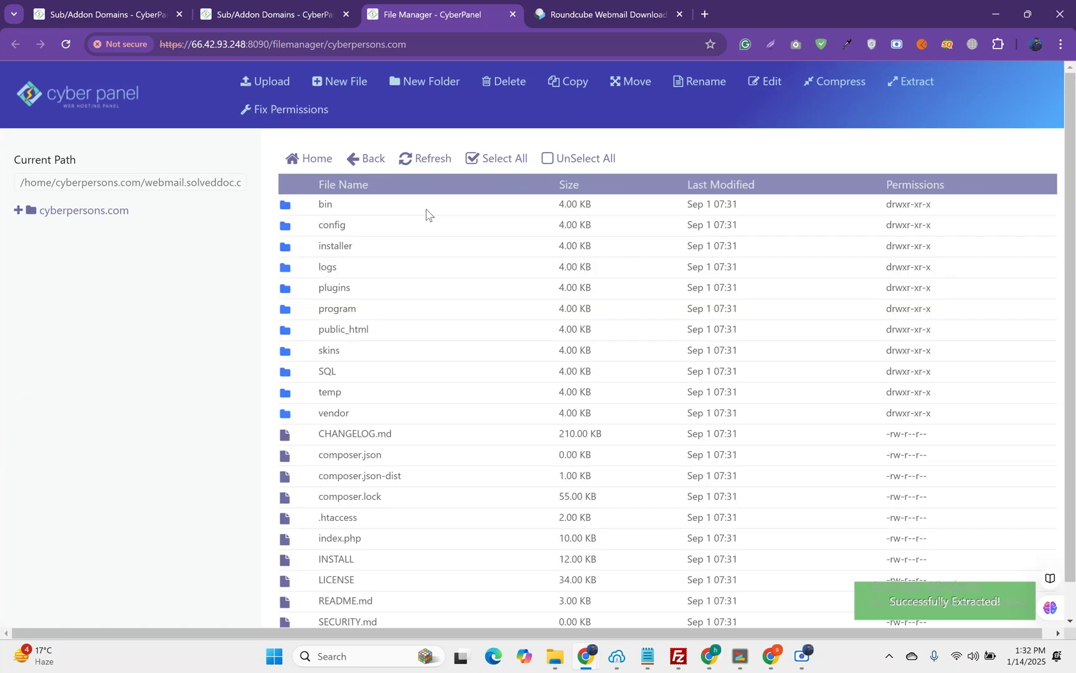
Step: Move all roundcubemail-1.6.9 files up into webmail.solveddoc.com, which now holds bin, config, installer, index.php
click(495, 159)
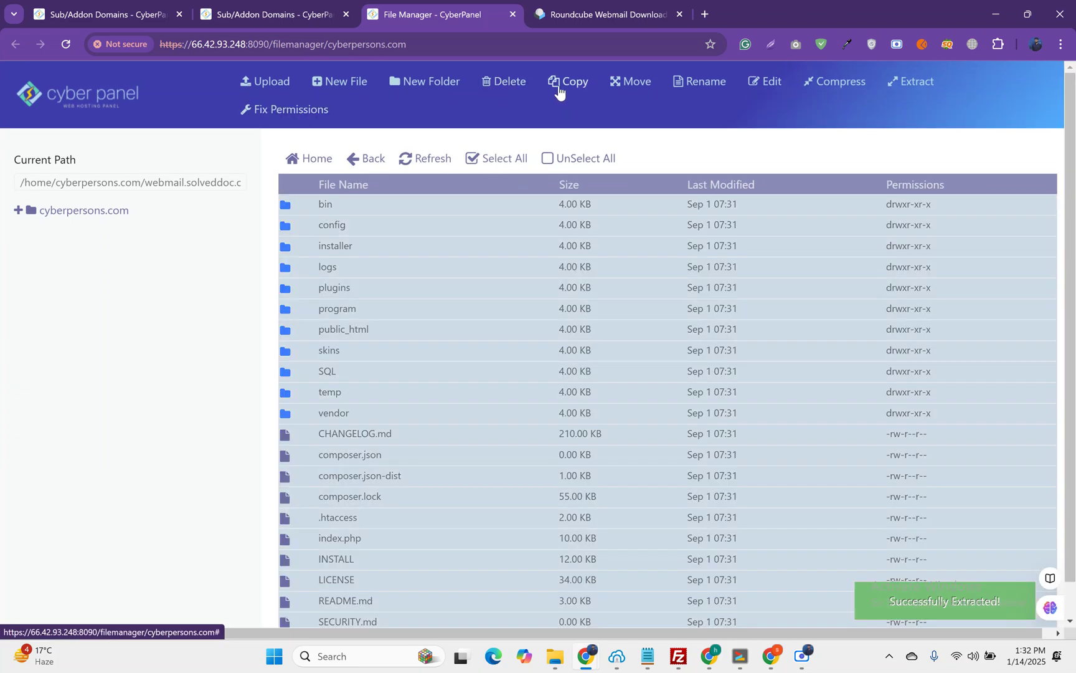
click(630, 84)
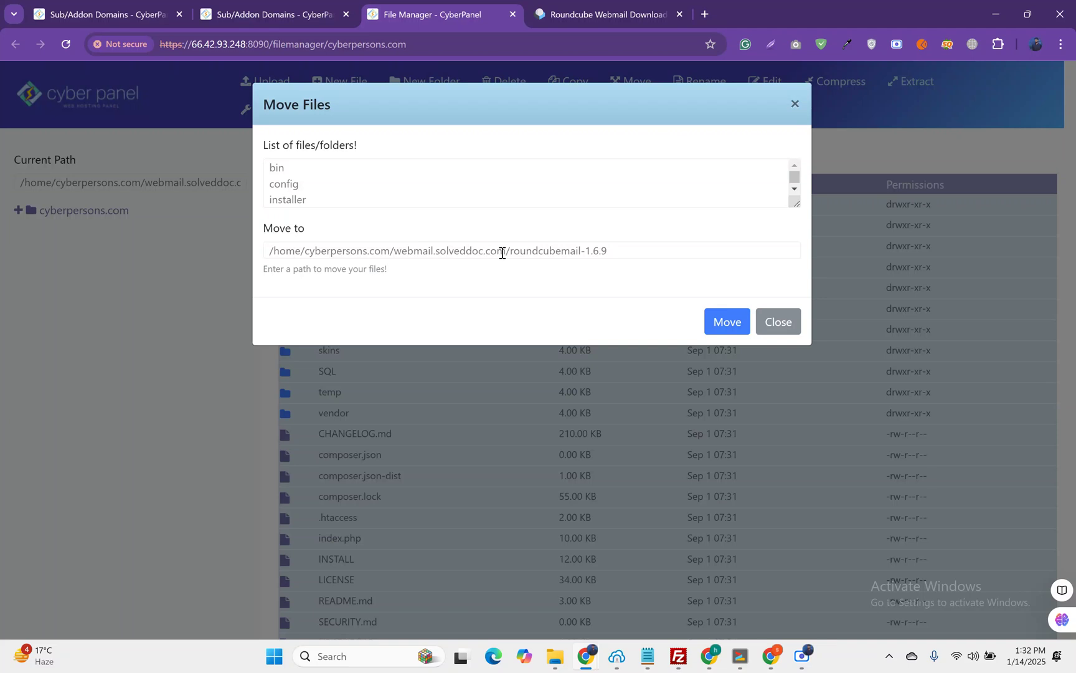
drag(510, 252, 613, 254)
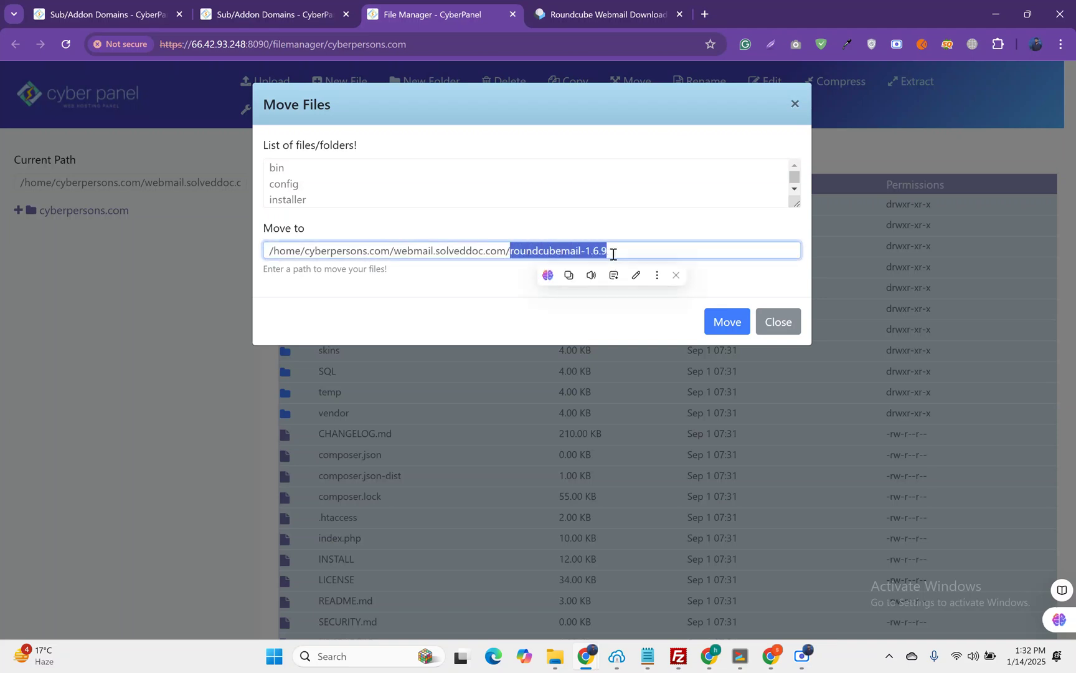
key(BackSpace)
click(726, 321)
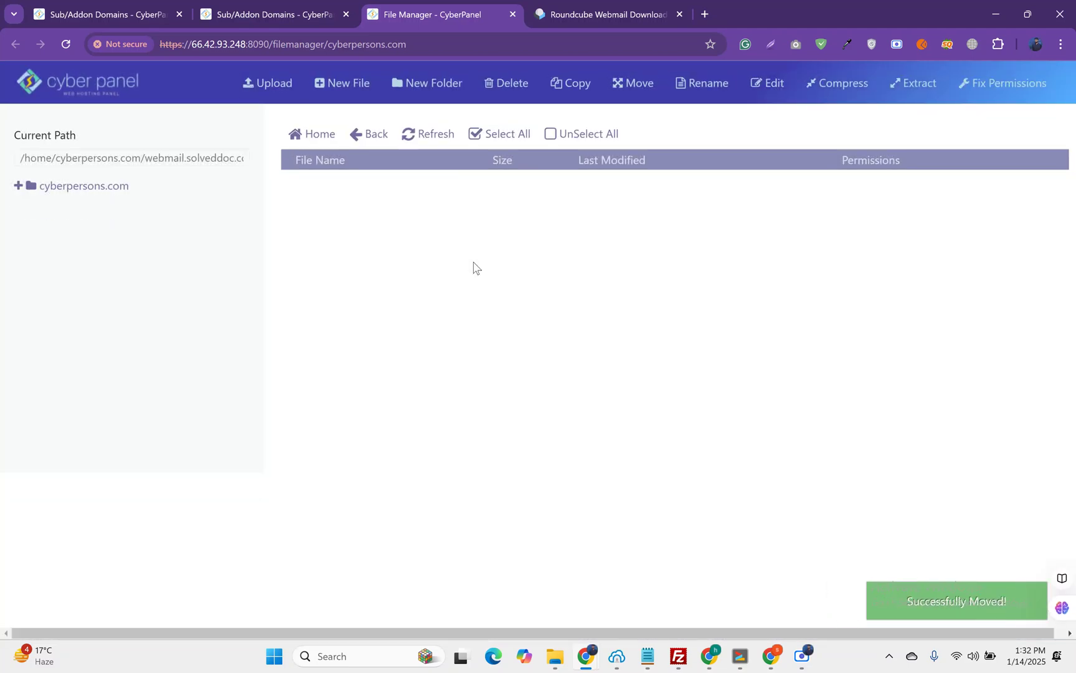
click(371, 158)
scroll(393, 258, down, 2)
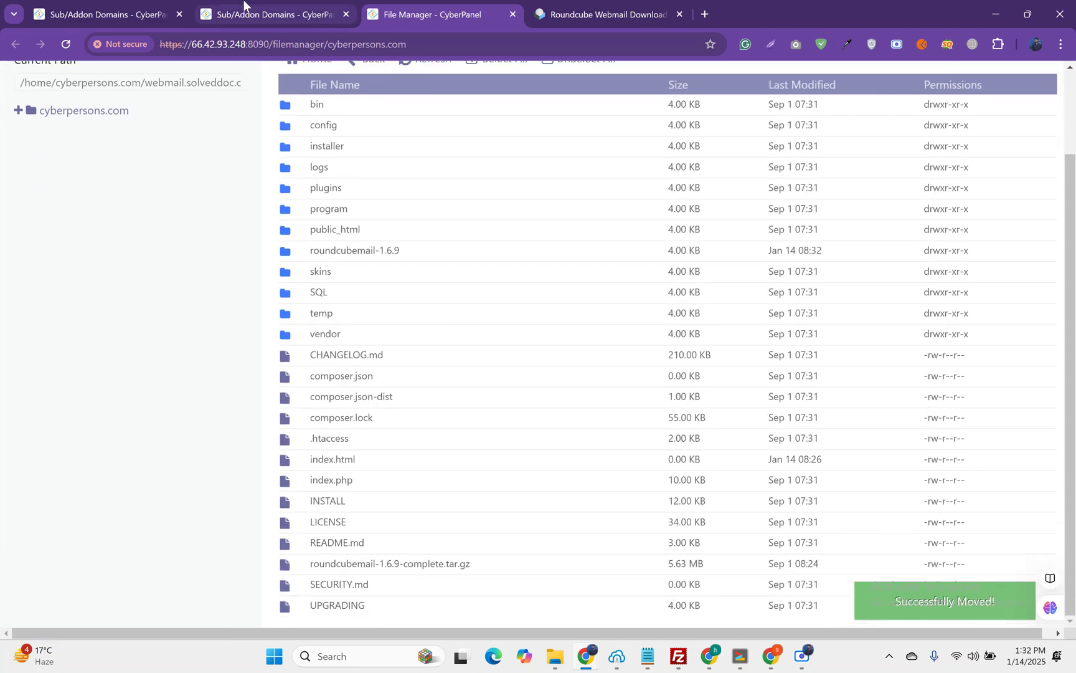
click(99, 14)
key(ctrl+3)
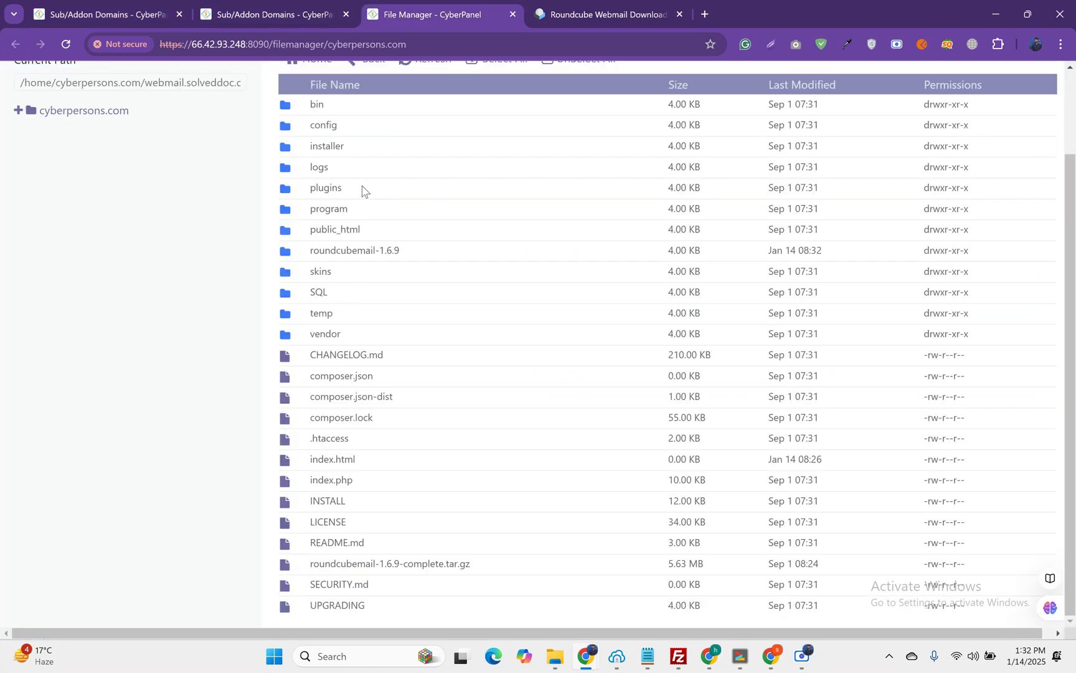
scroll(435, 320, up, 2)
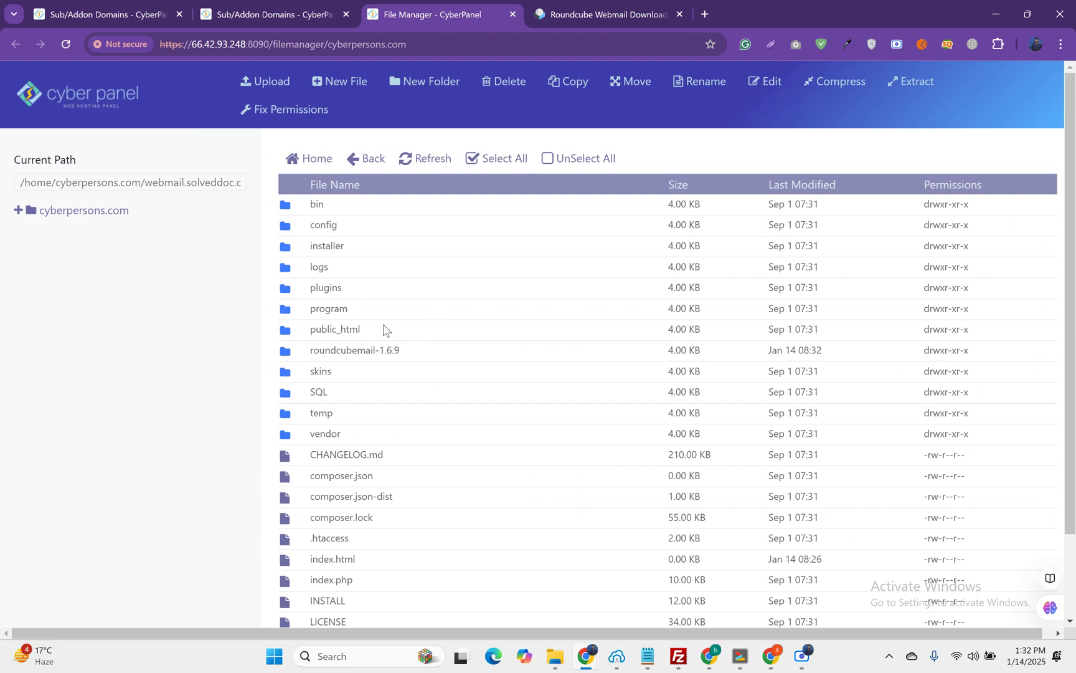
scroll(385, 321, down, 2)
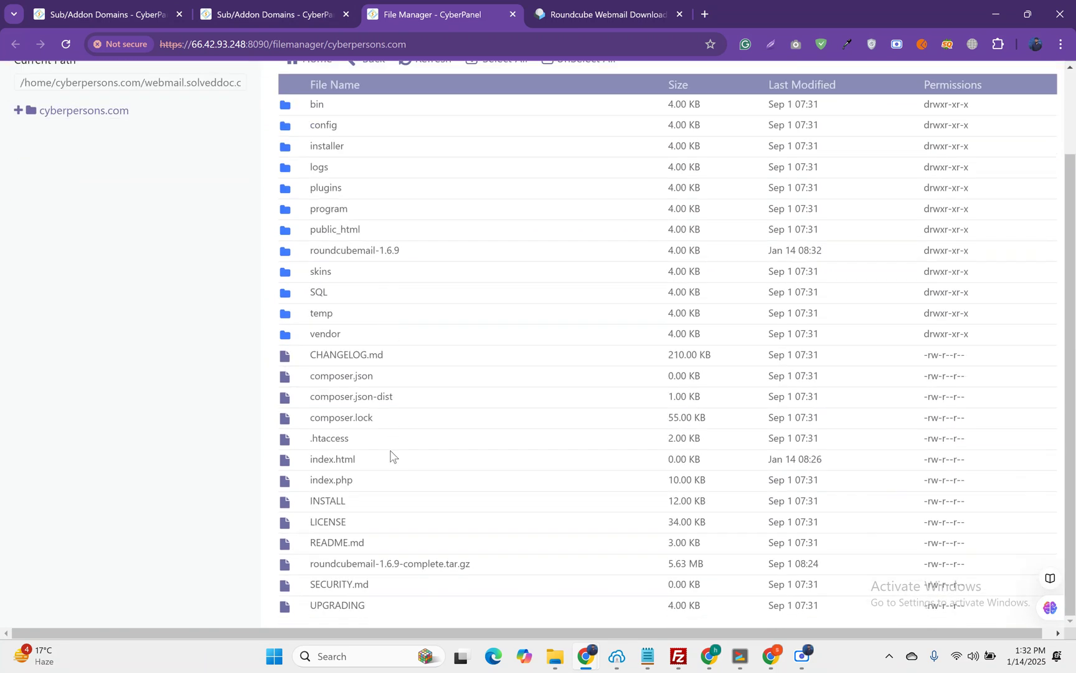
Step: Open webmail.solveddoc.com in a new tab, inspect its connection-not-private warning, and return to child domains
click(257, 6)
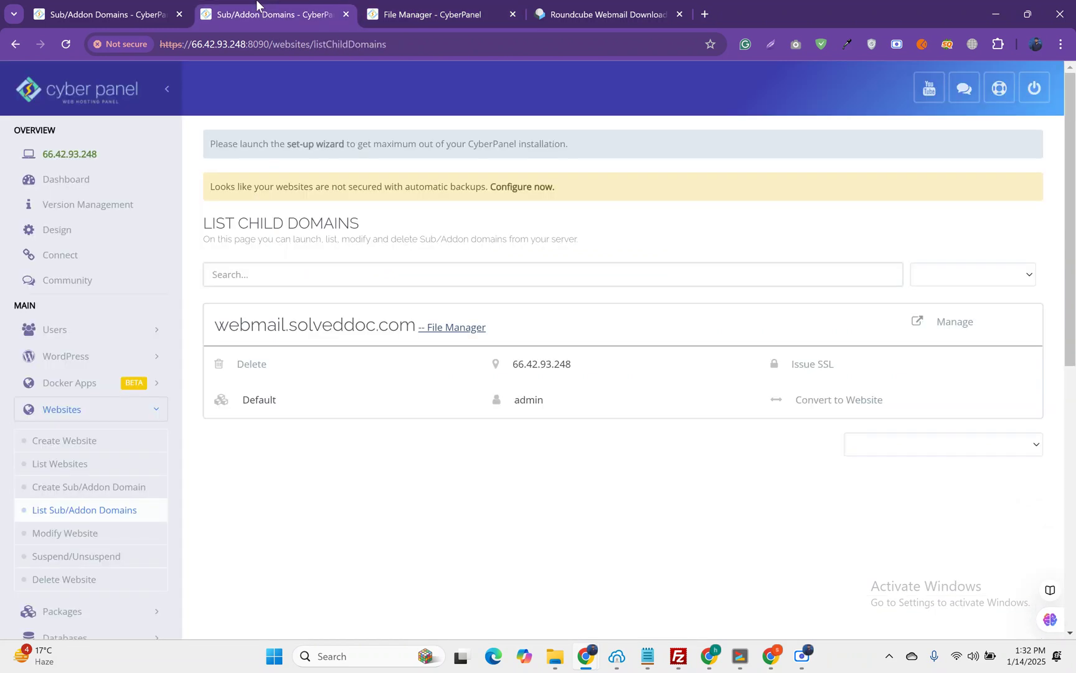
middle_click(348, 325)
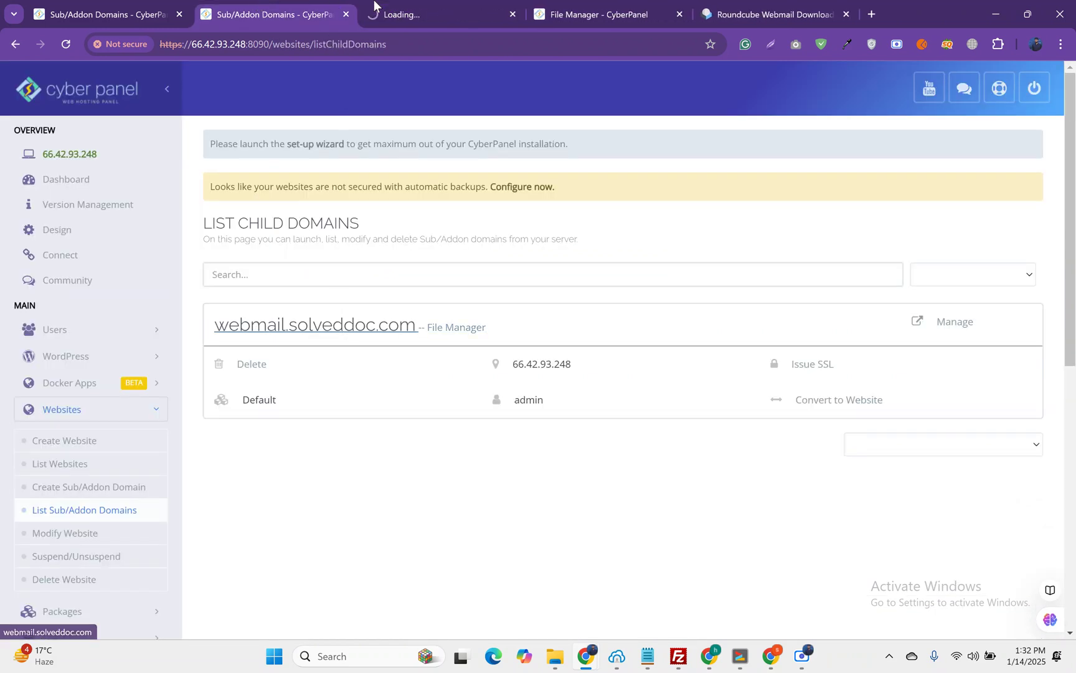
click(422, 3)
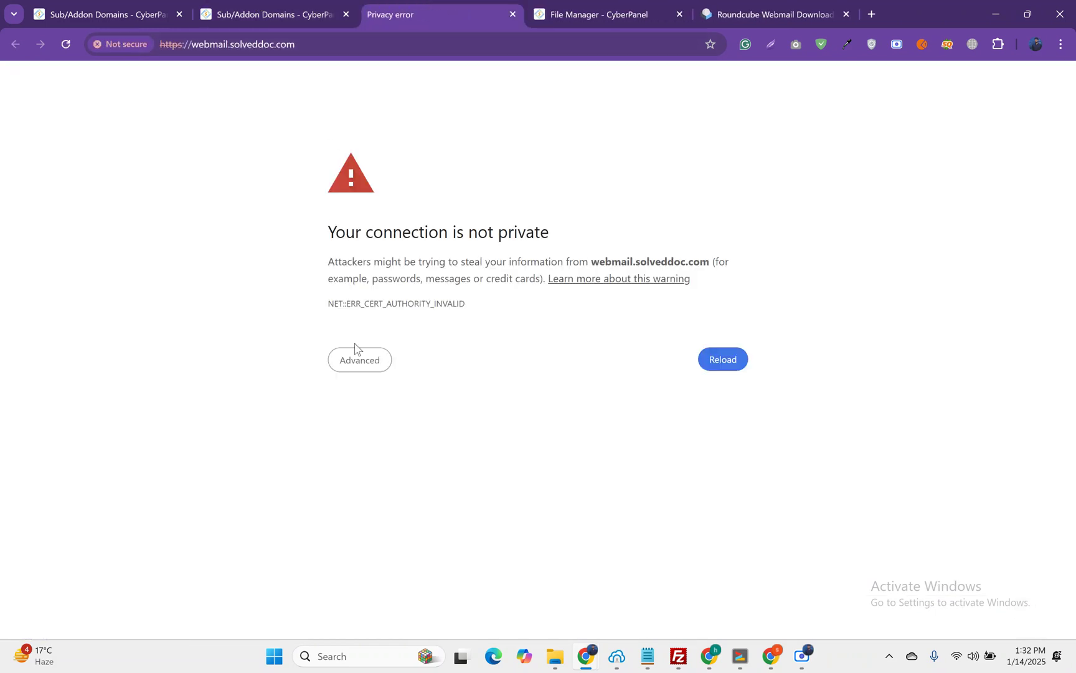
click(364, 361)
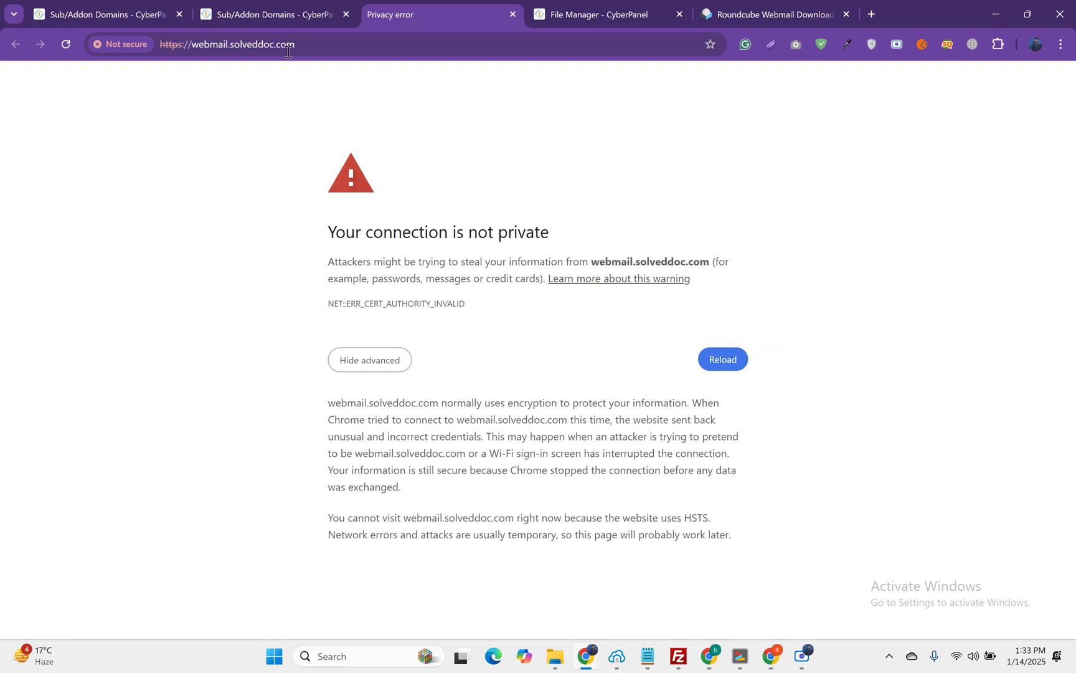
click(282, 12)
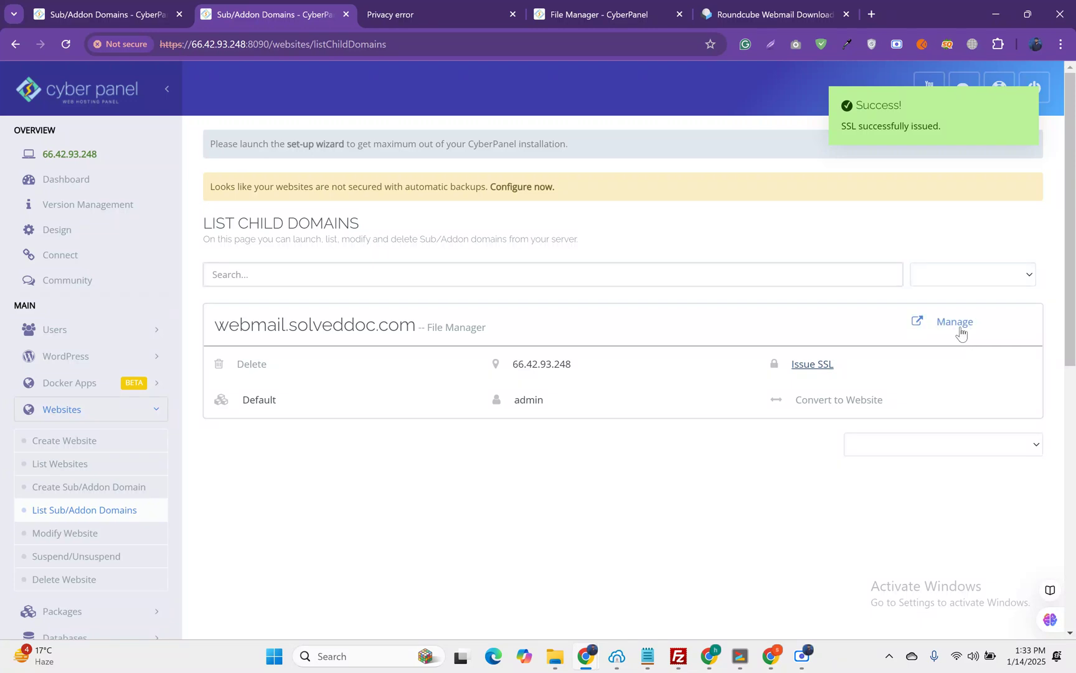
Step: Check the Let's Encrypt SSL on the webmail.solveddoc.com Manage page and reload the site, now showing an internal error
click(957, 324)
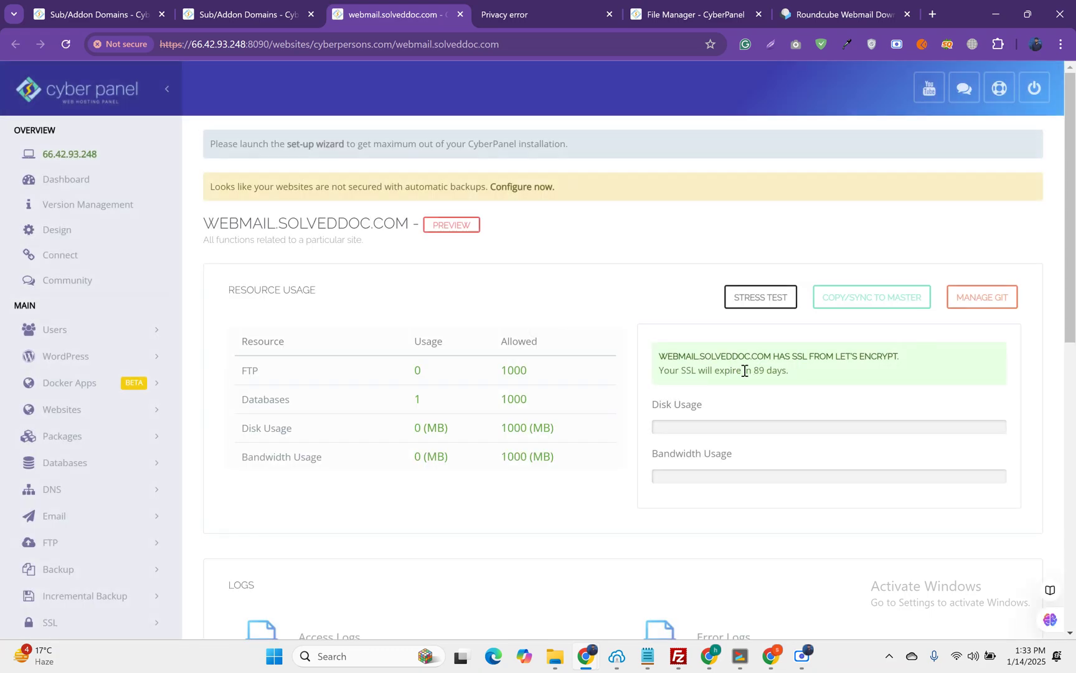
double_click(746, 371)
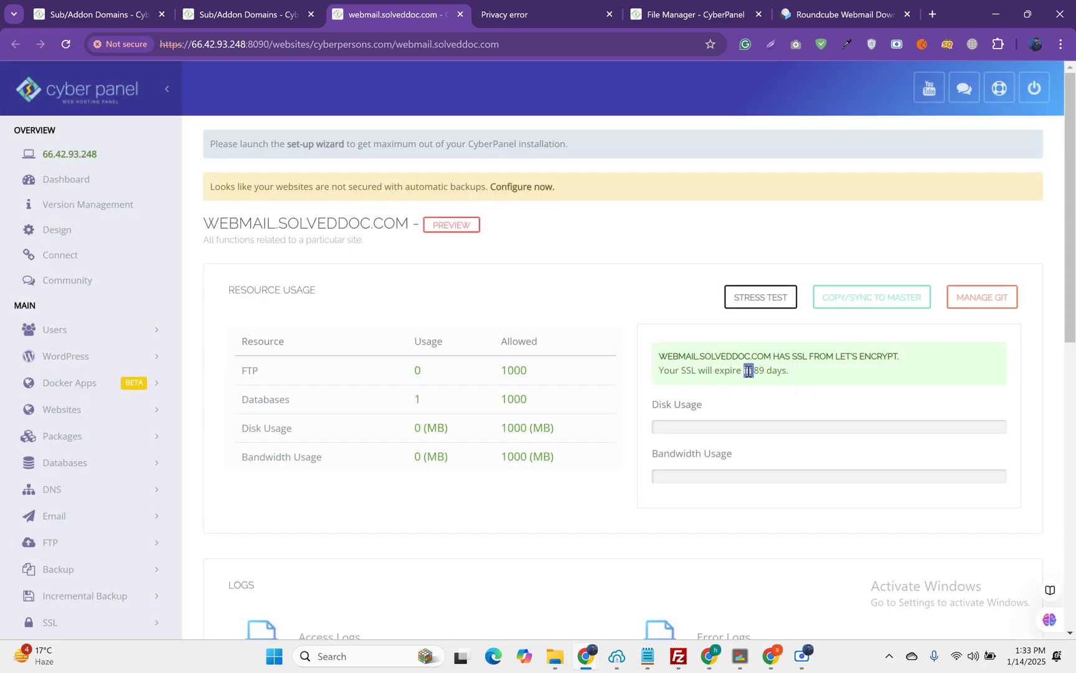
click(515, 8)
click(66, 46)
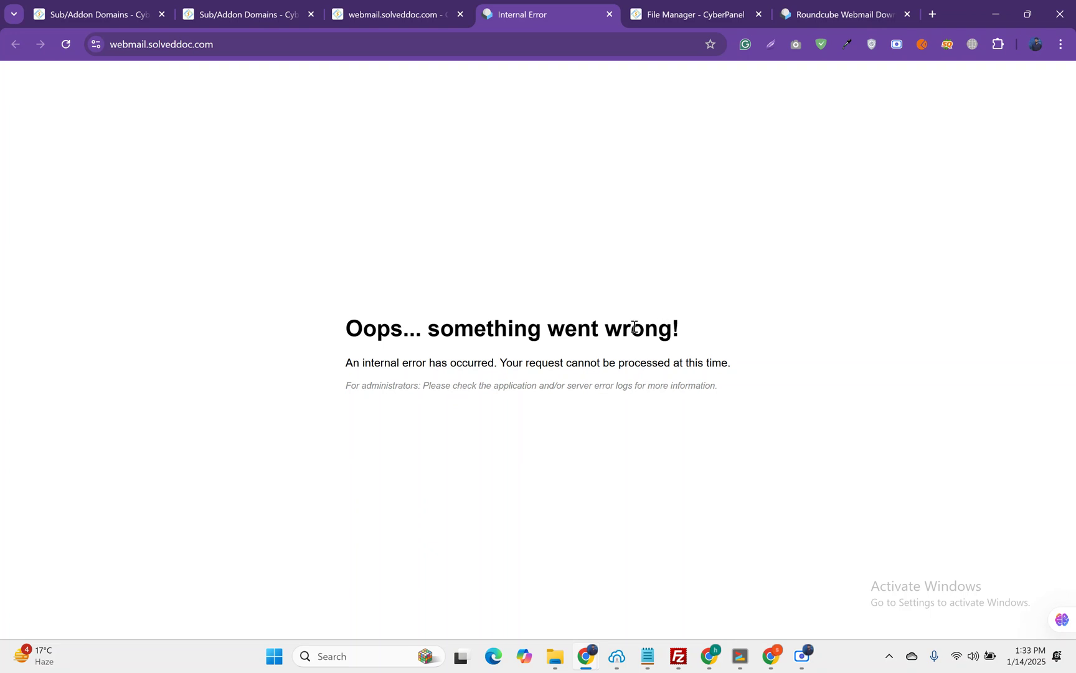
click(285, 42)
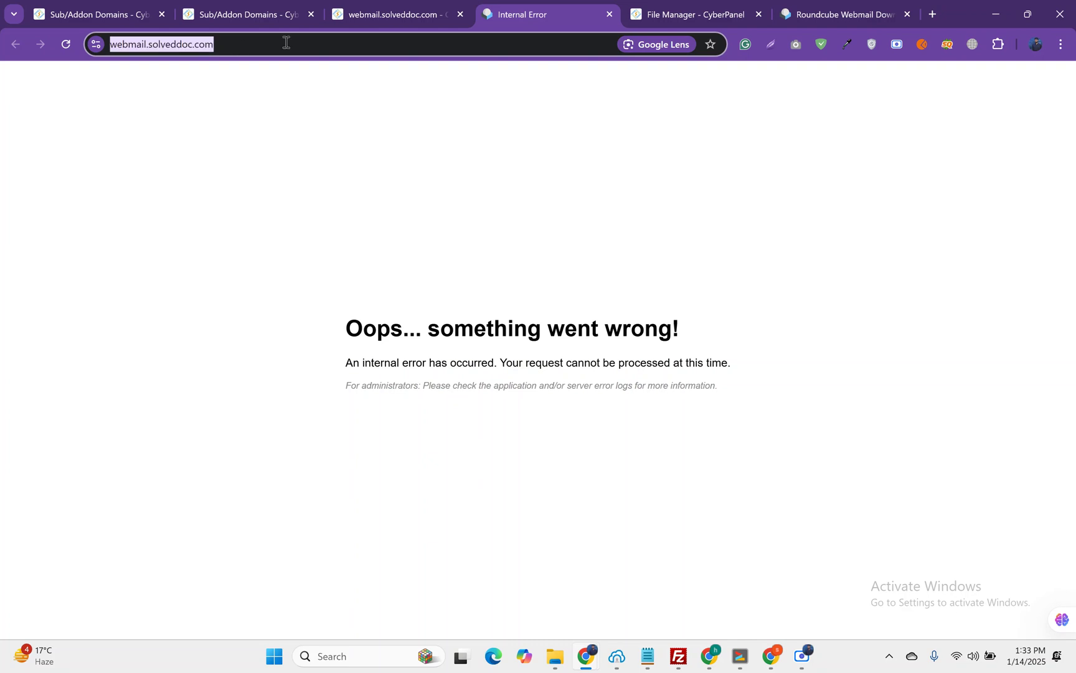
click(286, 42)
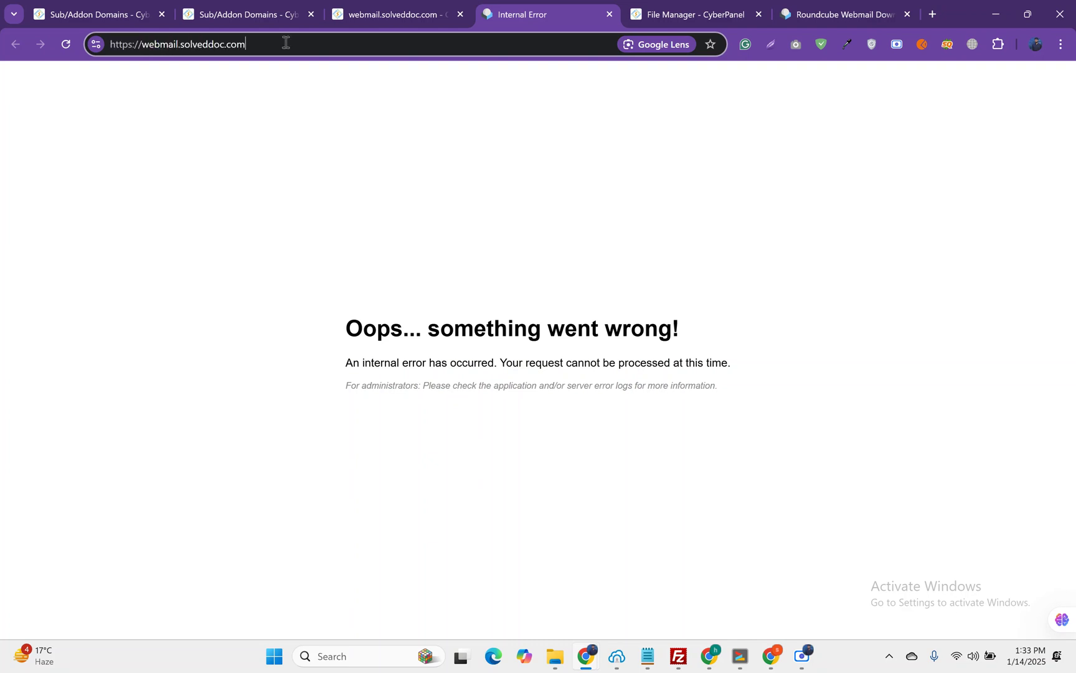
click(682, 5)
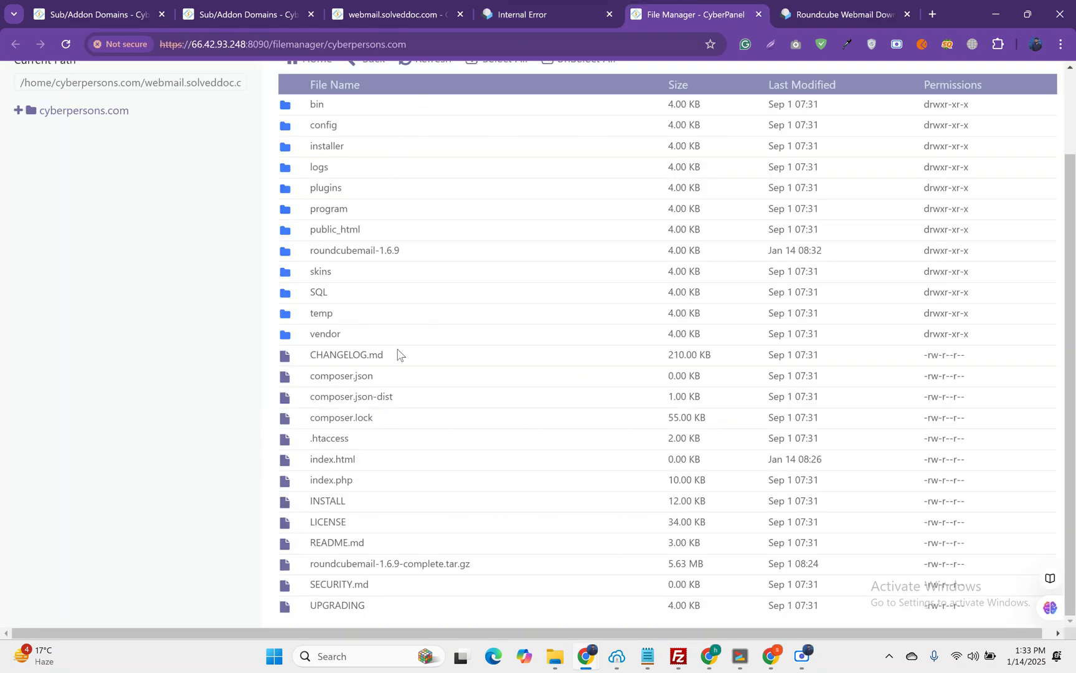
Step: Append the INSTALL file name to the webmail address and try loading it
click(519, 5)
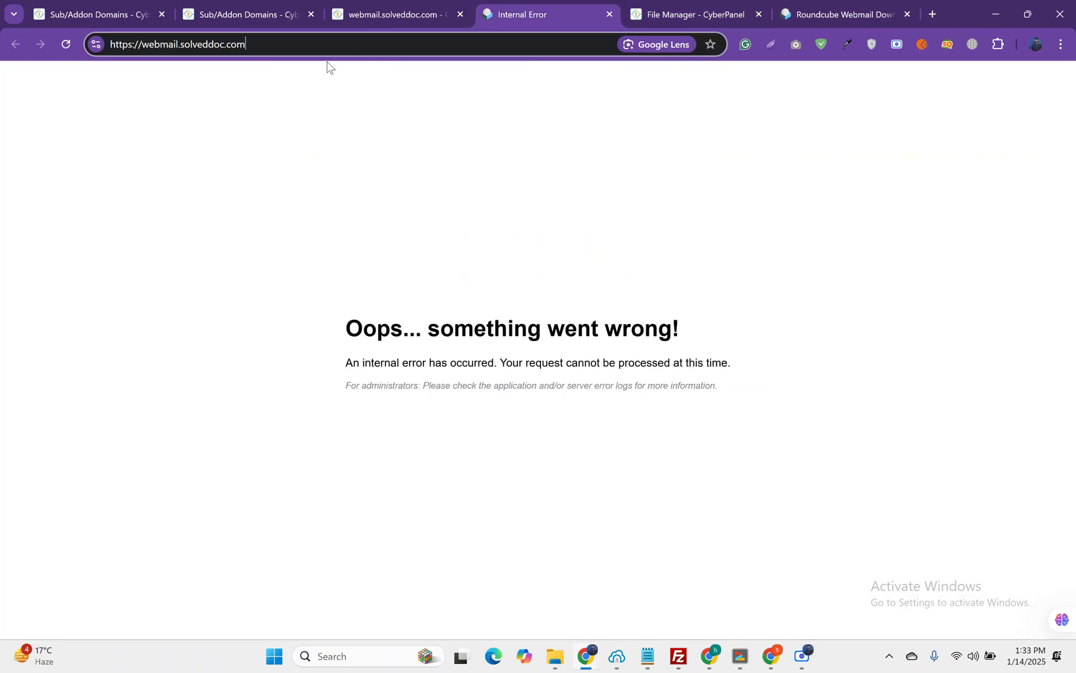
text(/)
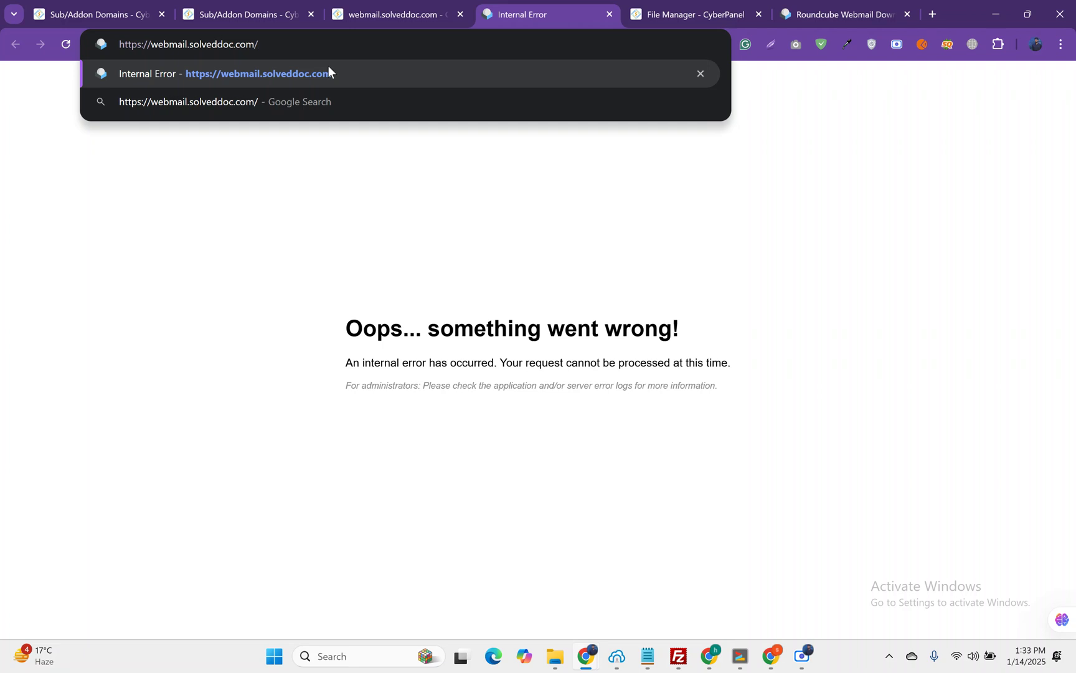
text(in)
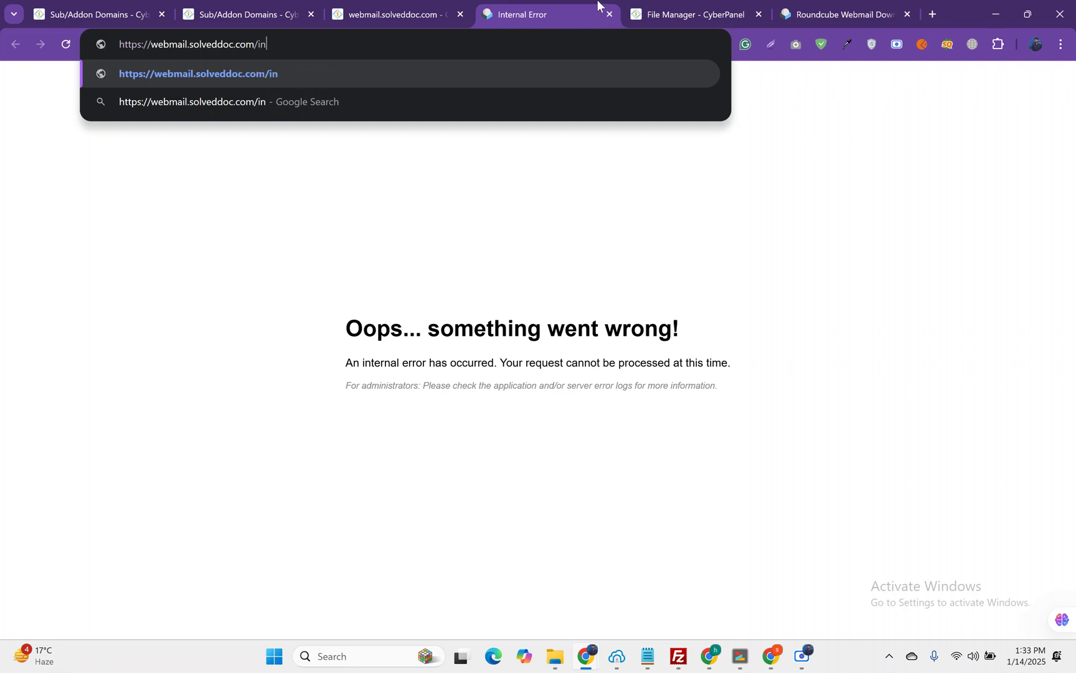
click(673, 14)
drag(307, 506, 349, 502)
key(ctrl+c)
click(542, 13)
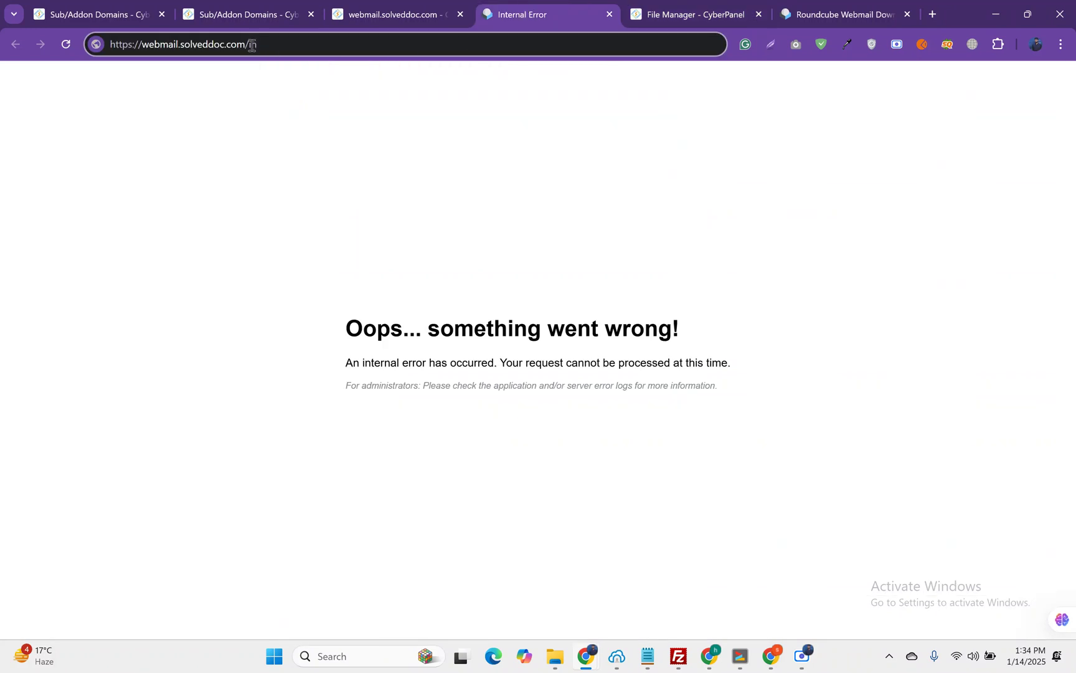
drag(248, 45, 263, 44)
key(ctrl+v)
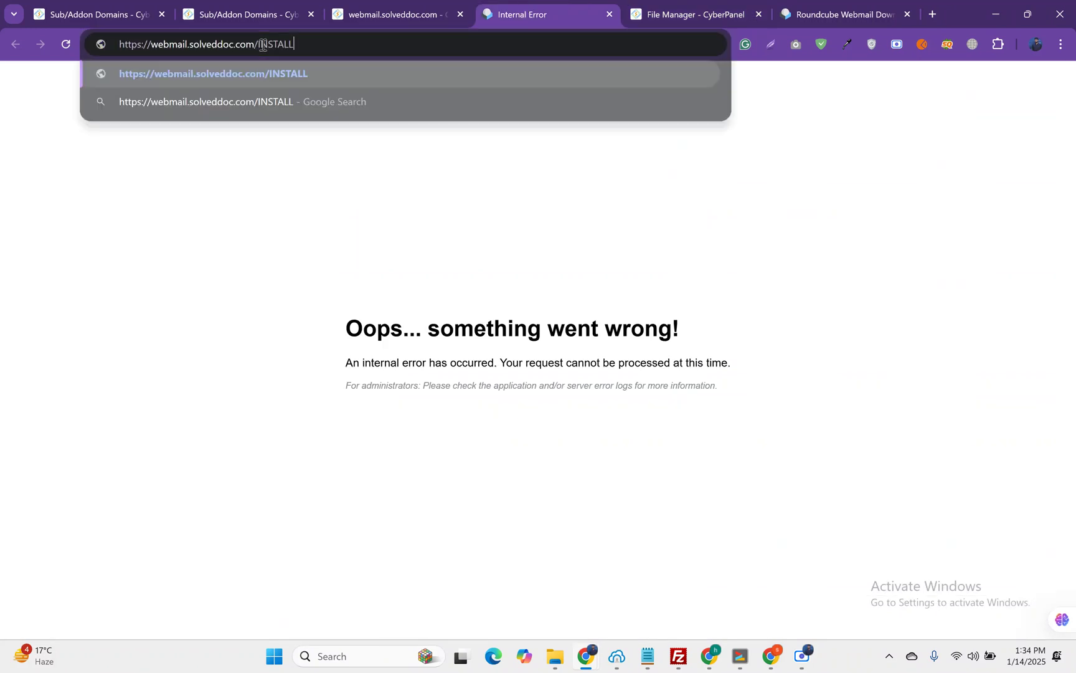
text(er)
key(Return)
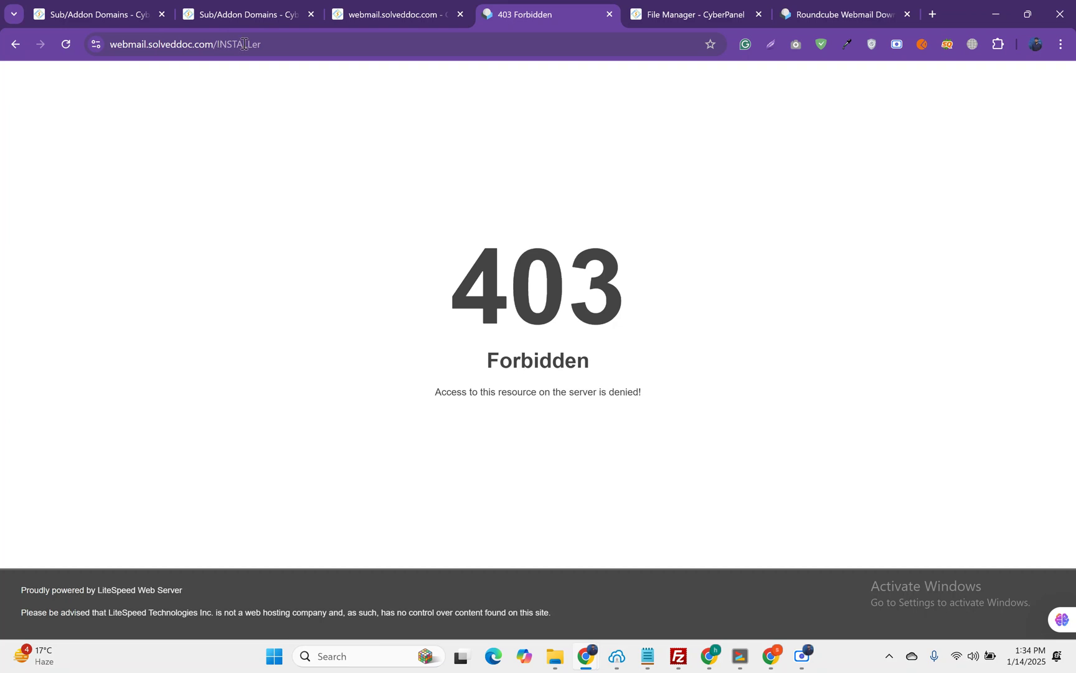
Step: Retype the path ending in uppercase ER, load it, and close the extra browser window
drag(251, 44, 265, 46)
text(ER)
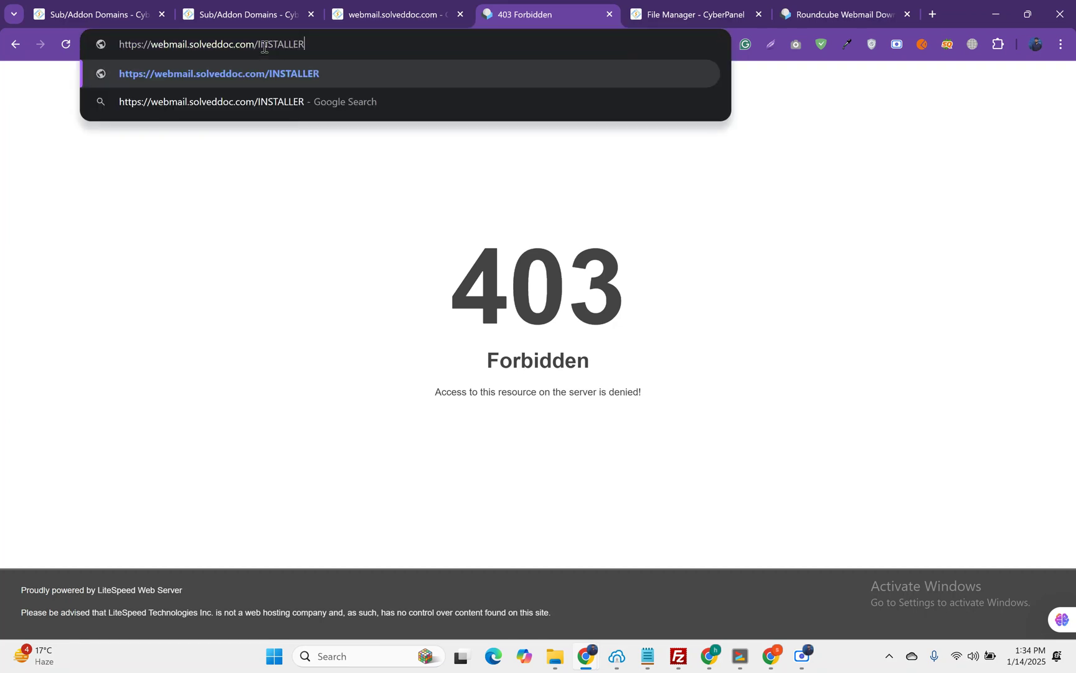
key(shift+Return)
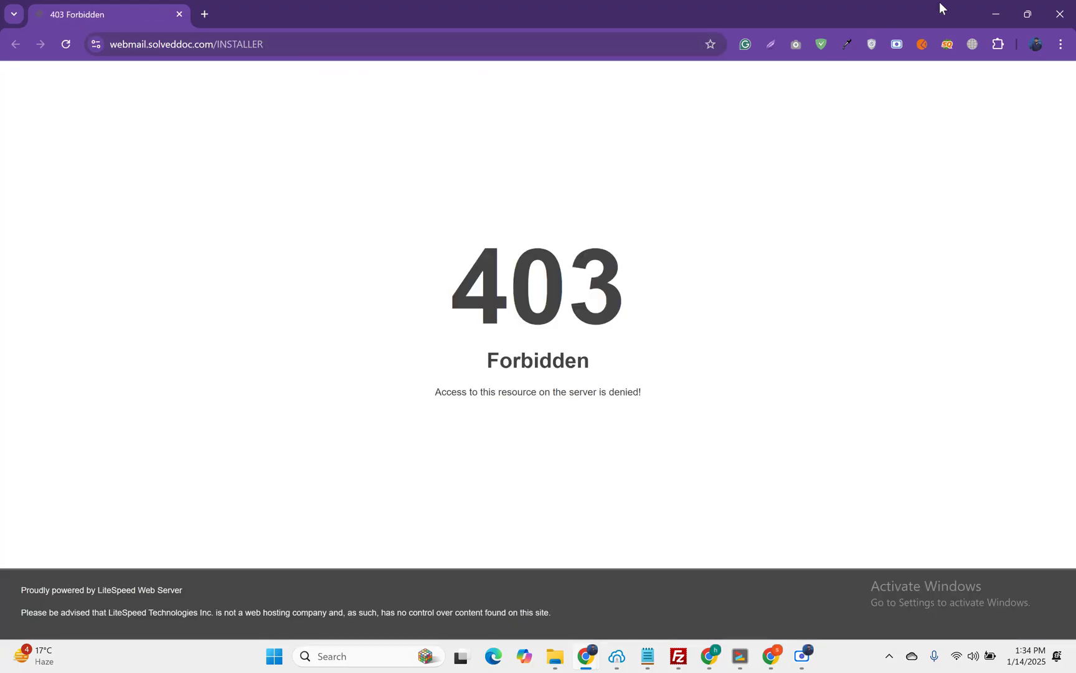
click(1062, 27)
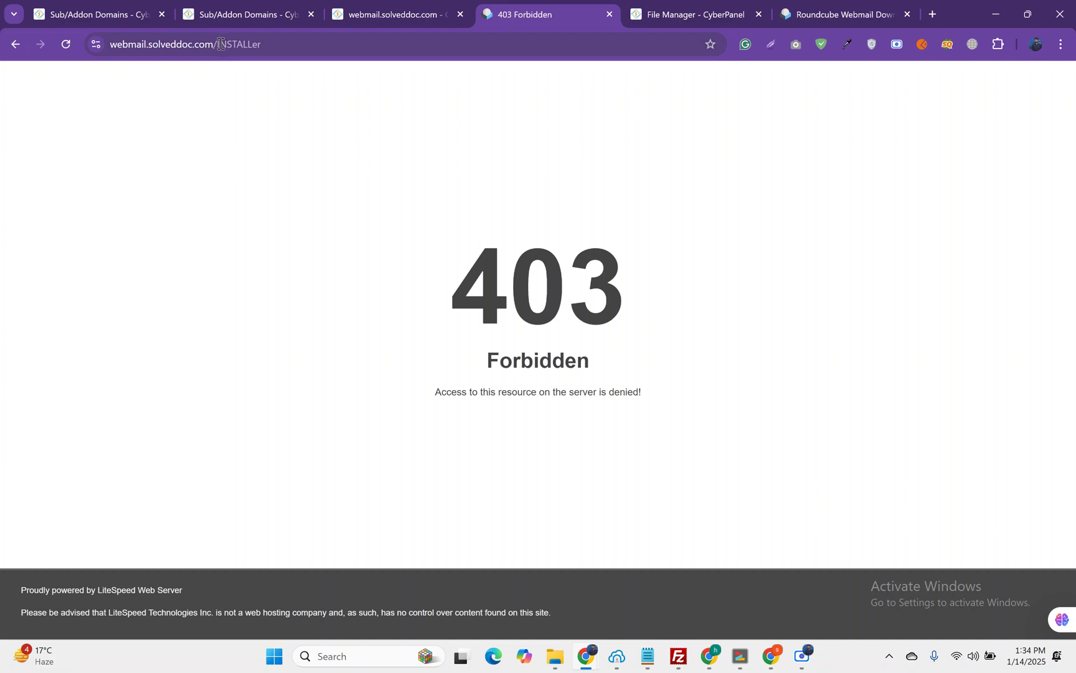
Step: Correct the address to webmail.solveddoc.com/installer and load the Roundcube Webmail Installer
click(253, 45)
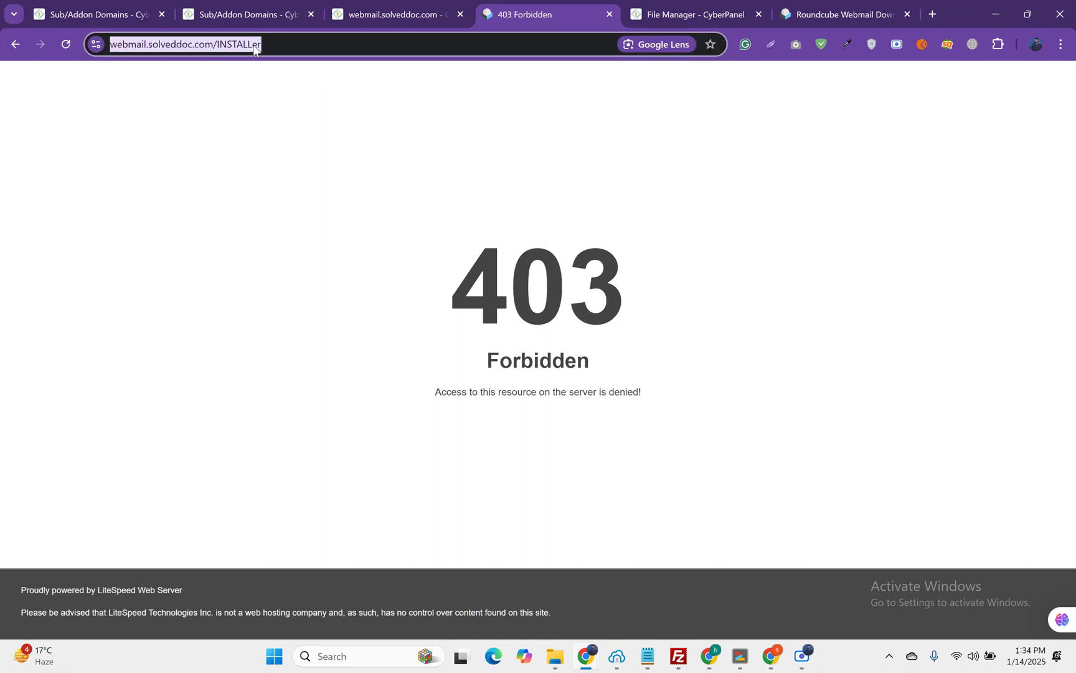
click(253, 45)
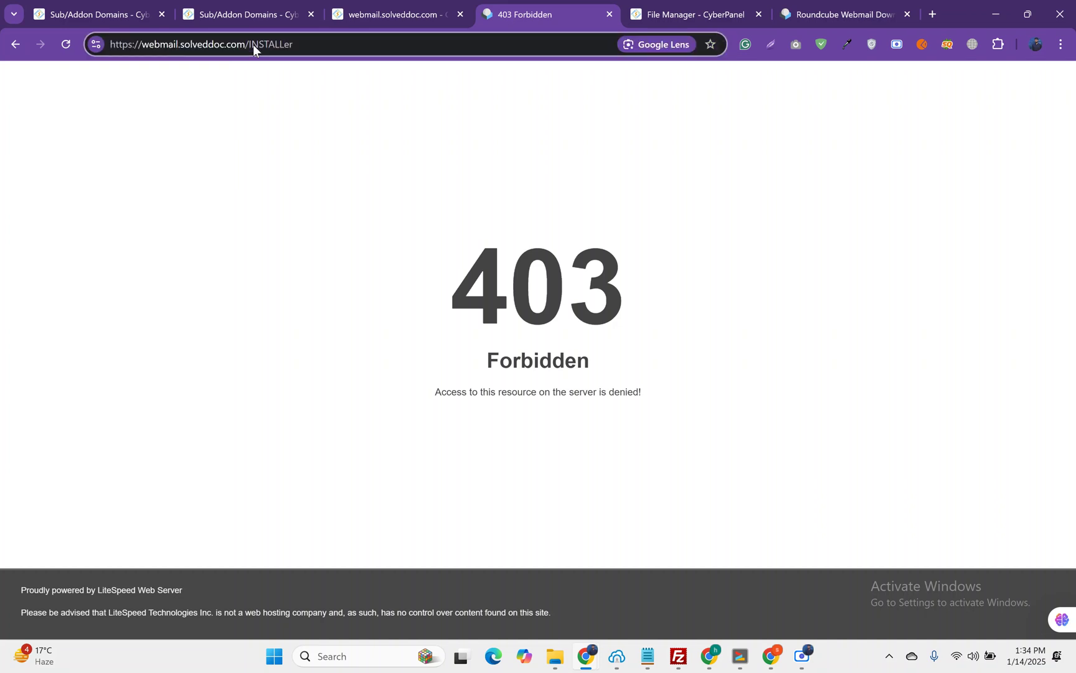
key(BackSpace)
key(BackSpace)
key(BackSpace)
key(BackSpace)
key(BackSpace)
key(BackSpace)
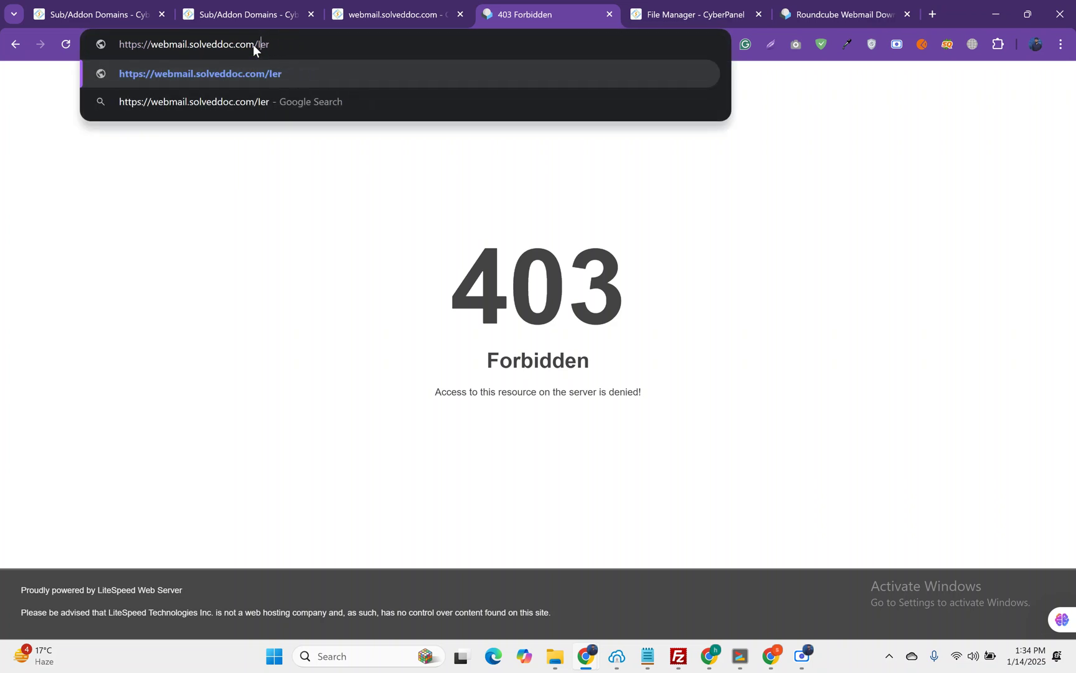
key(BackSpace)
text(inste)
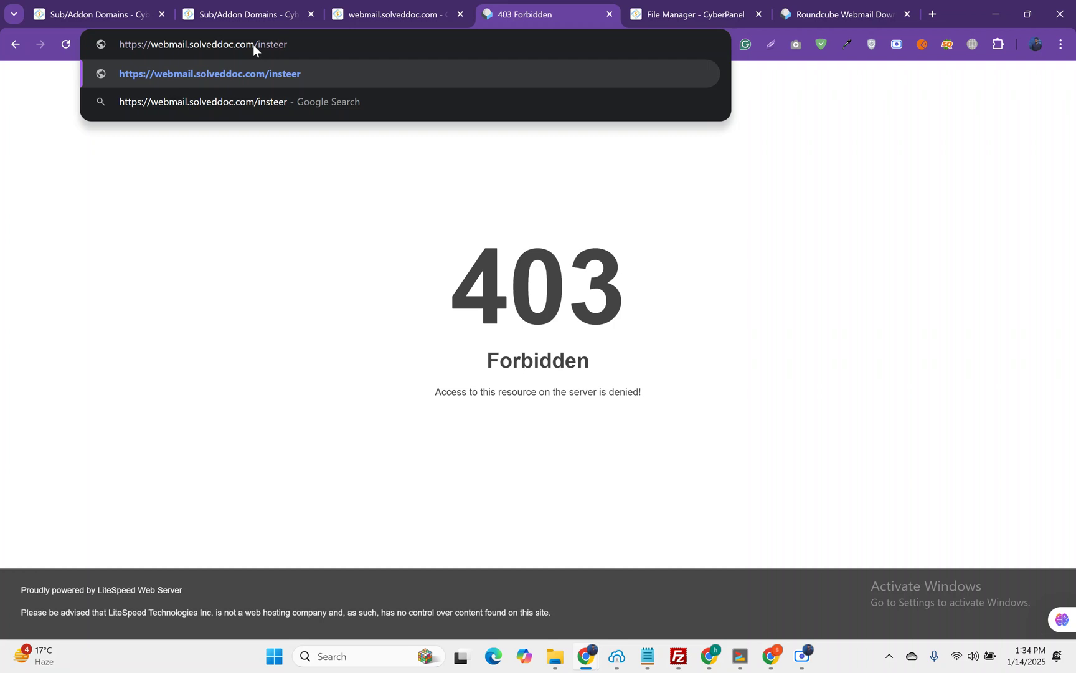
key(BackSpace)
key(Delete)
key(Delete)
click(672, 7)
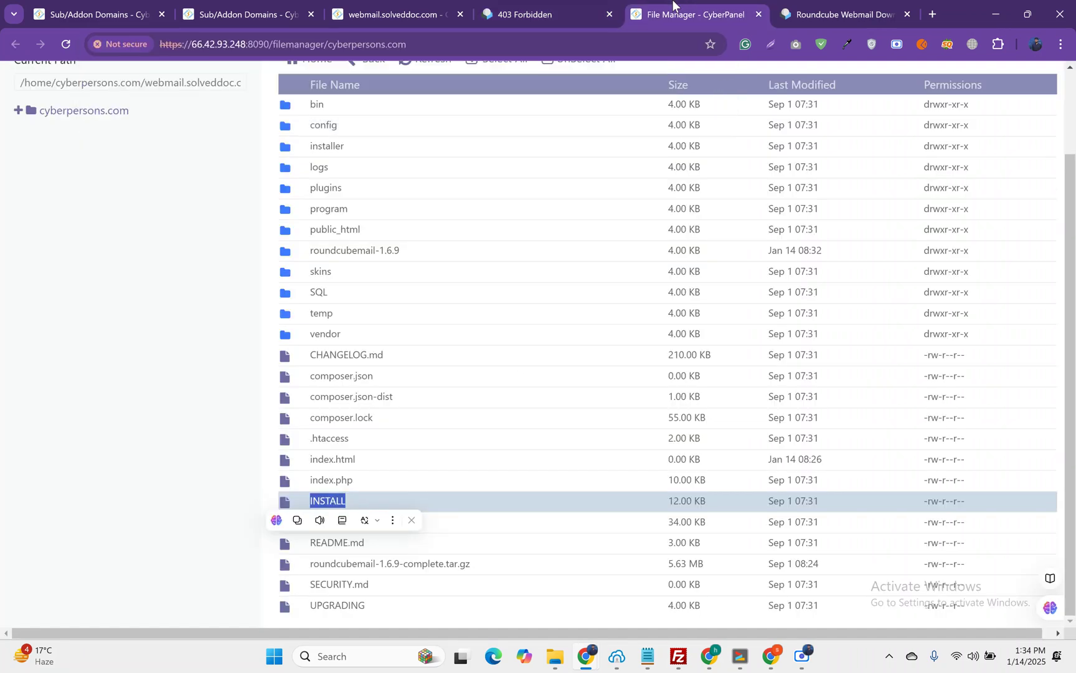
click(560, 13)
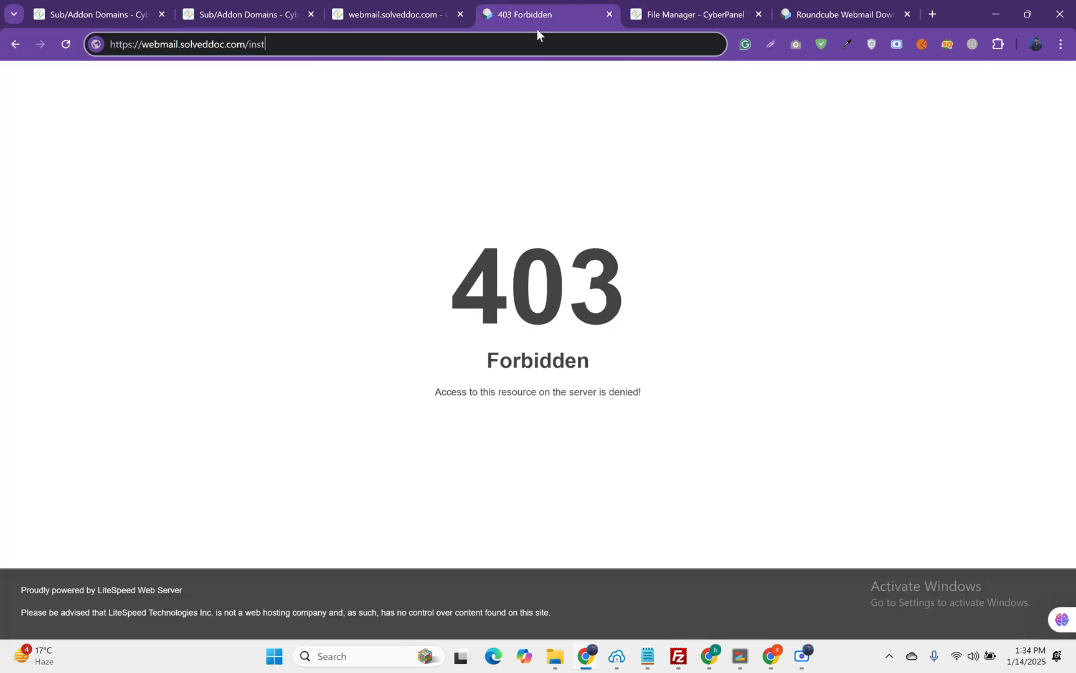
text(aller)
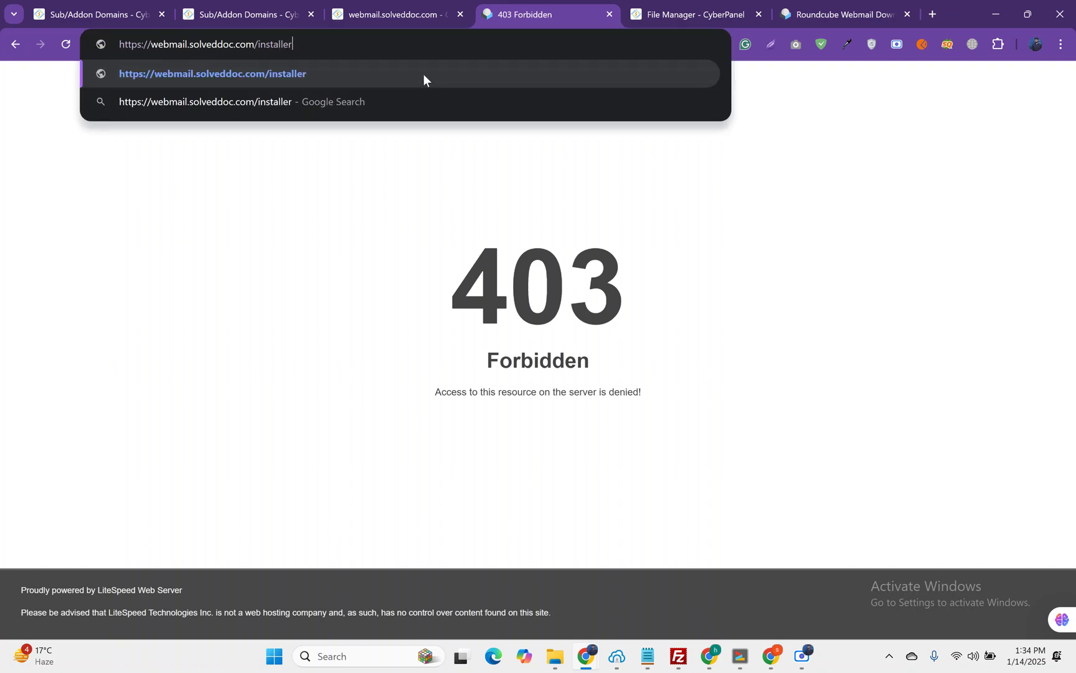
key(Return)
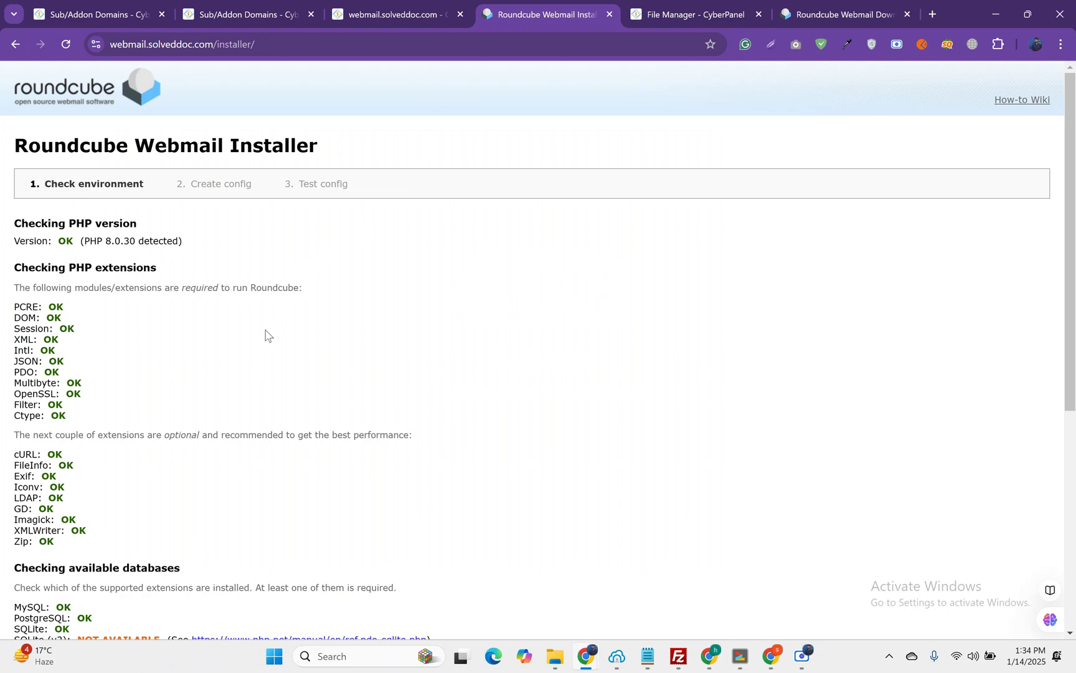
scroll(266, 335, down, 1)
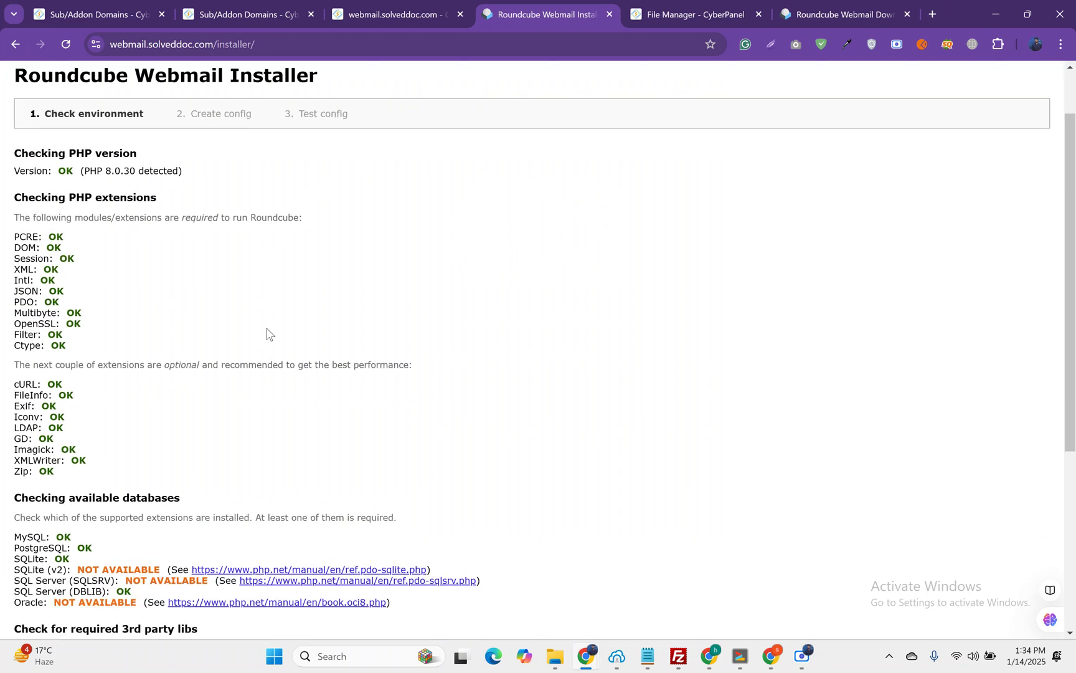
drag(17, 232, 78, 348)
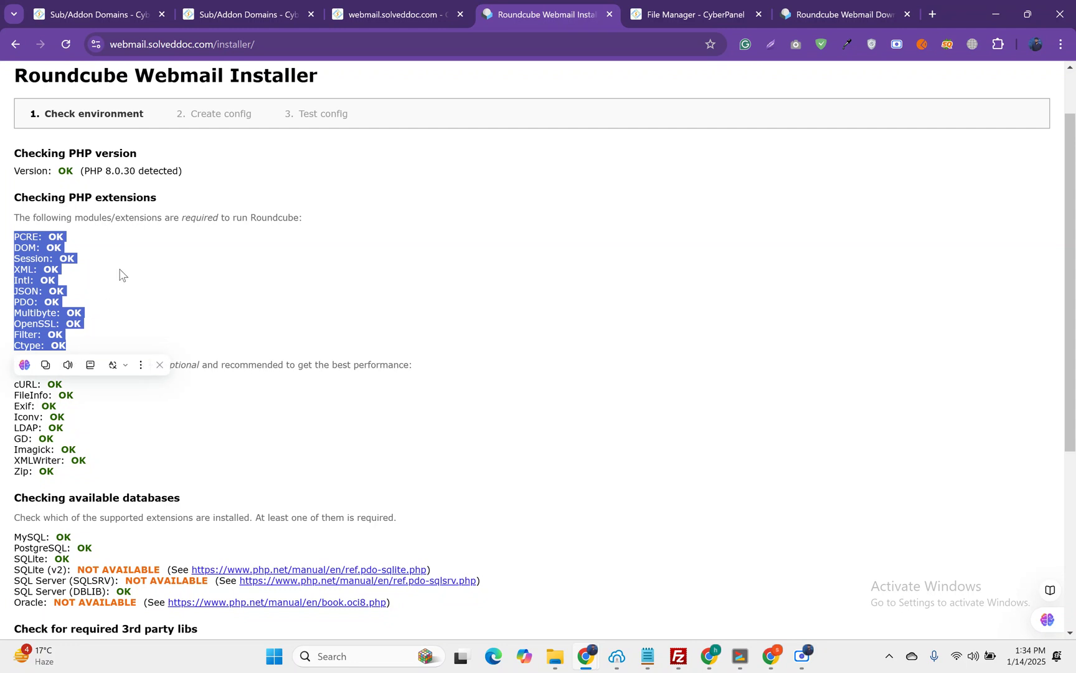
scroll(122, 275, down, 1)
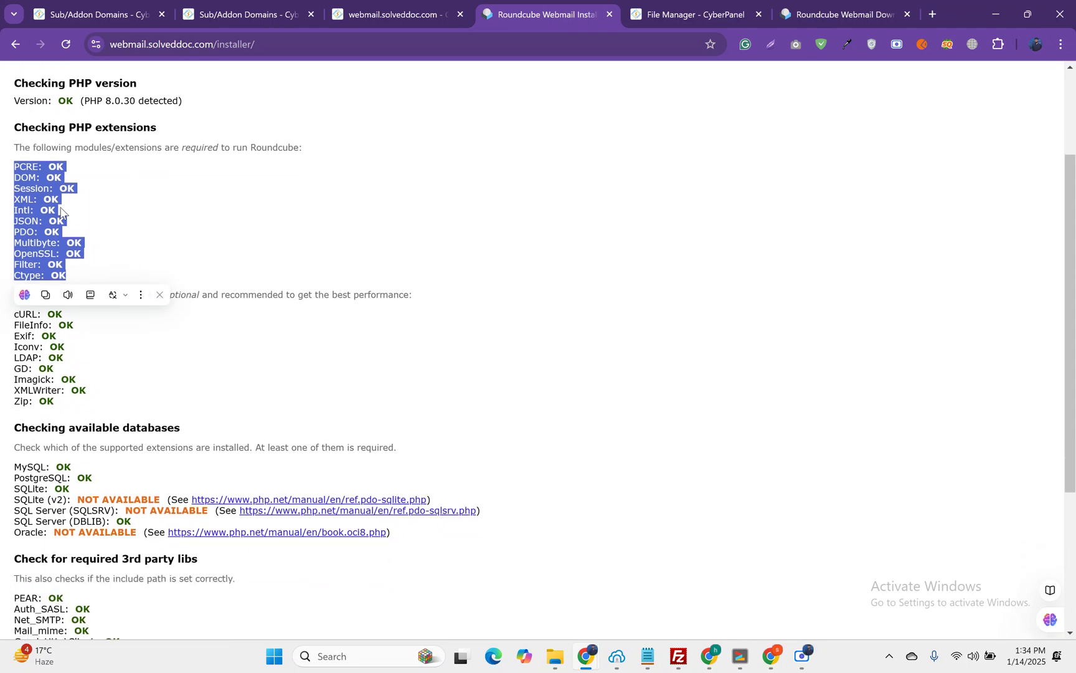
drag(66, 221, 13, 221)
Step: Review PHP > Install Extensions for PHP 8.0, confirming the lsphp80 extensions are installed
click(189, 5)
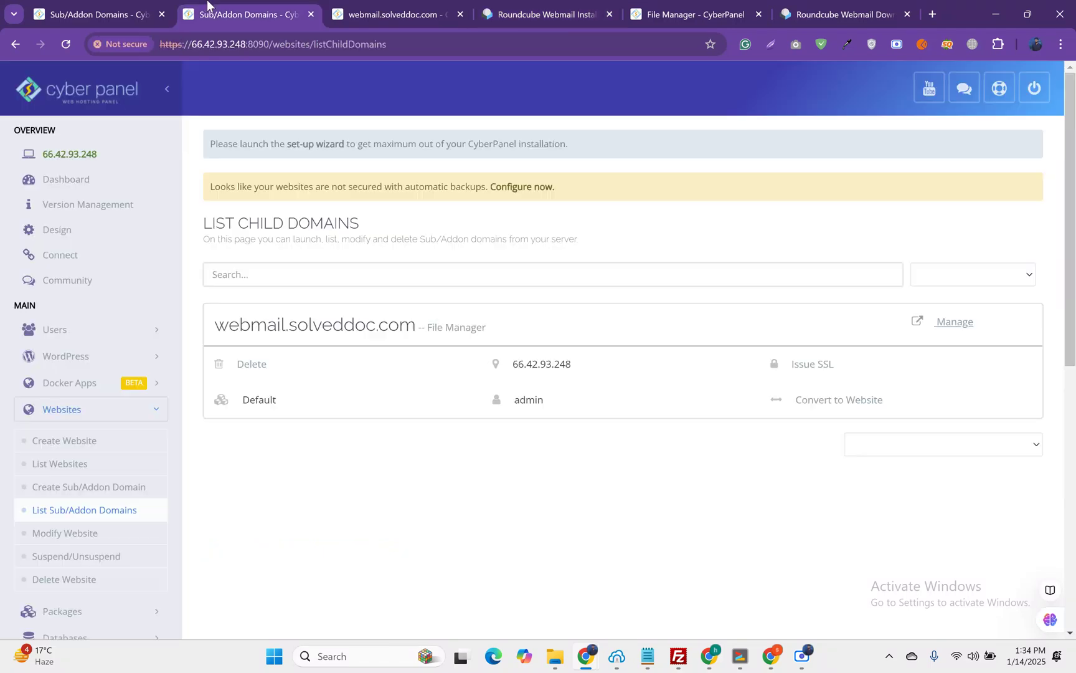
scroll(180, 418, down, 8)
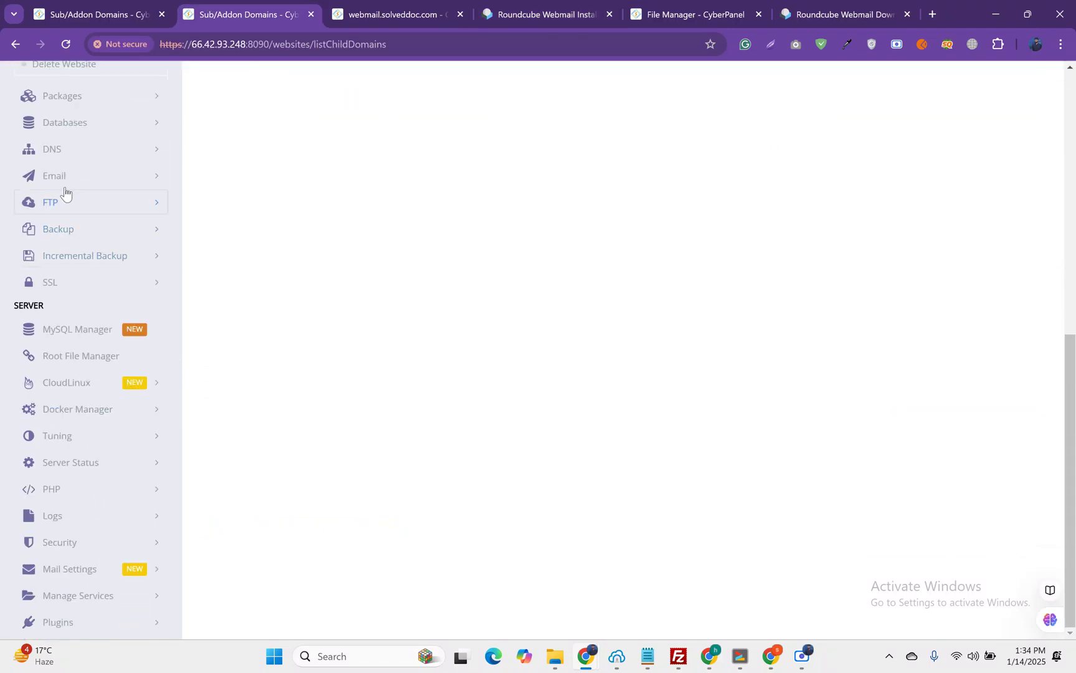
click(60, 492)
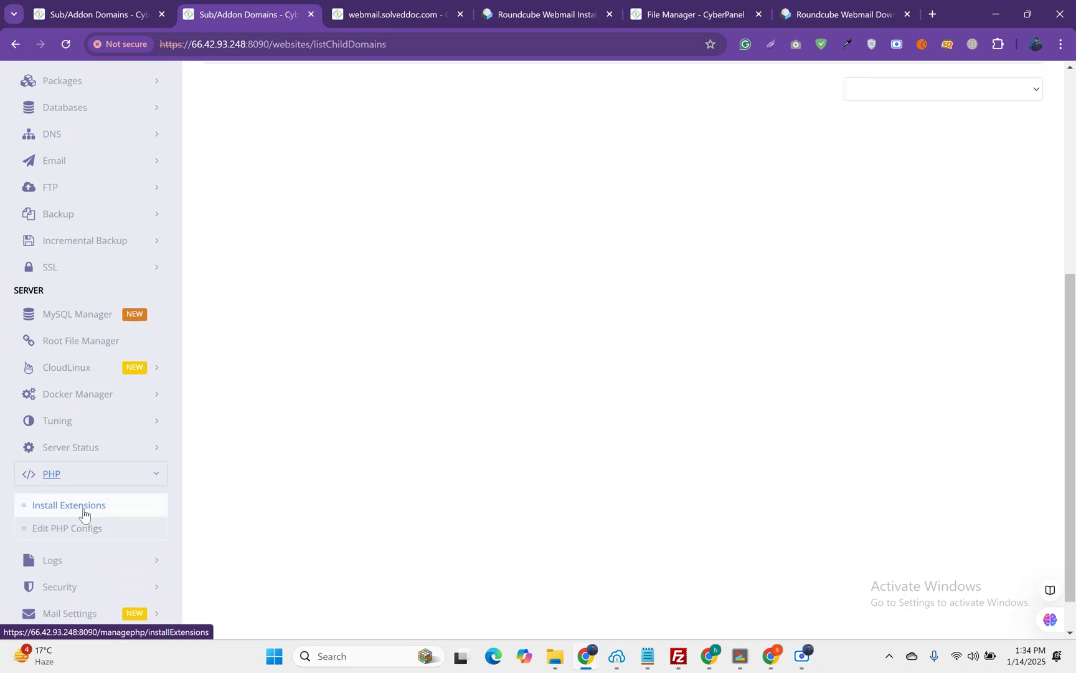
click(80, 508)
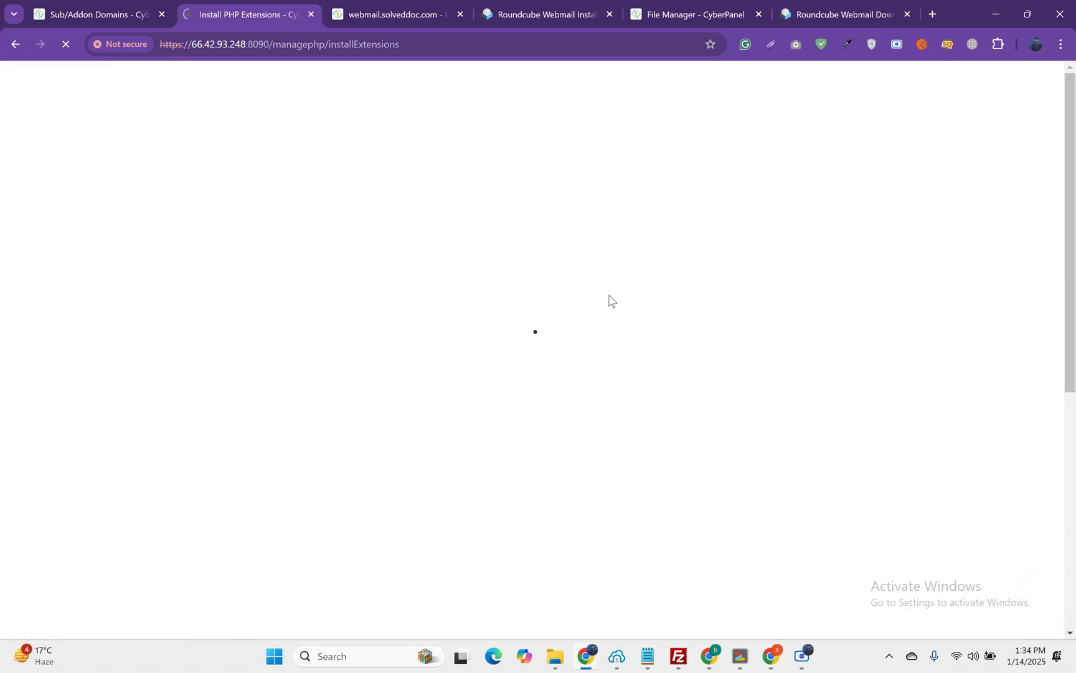
click(458, 364)
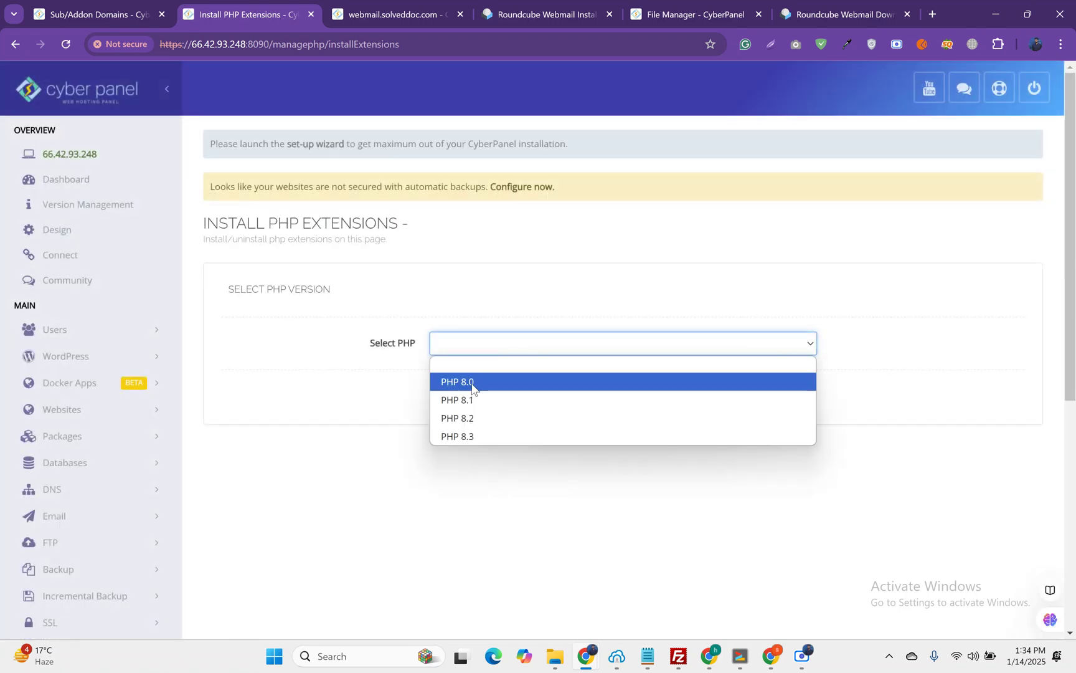
click(471, 381)
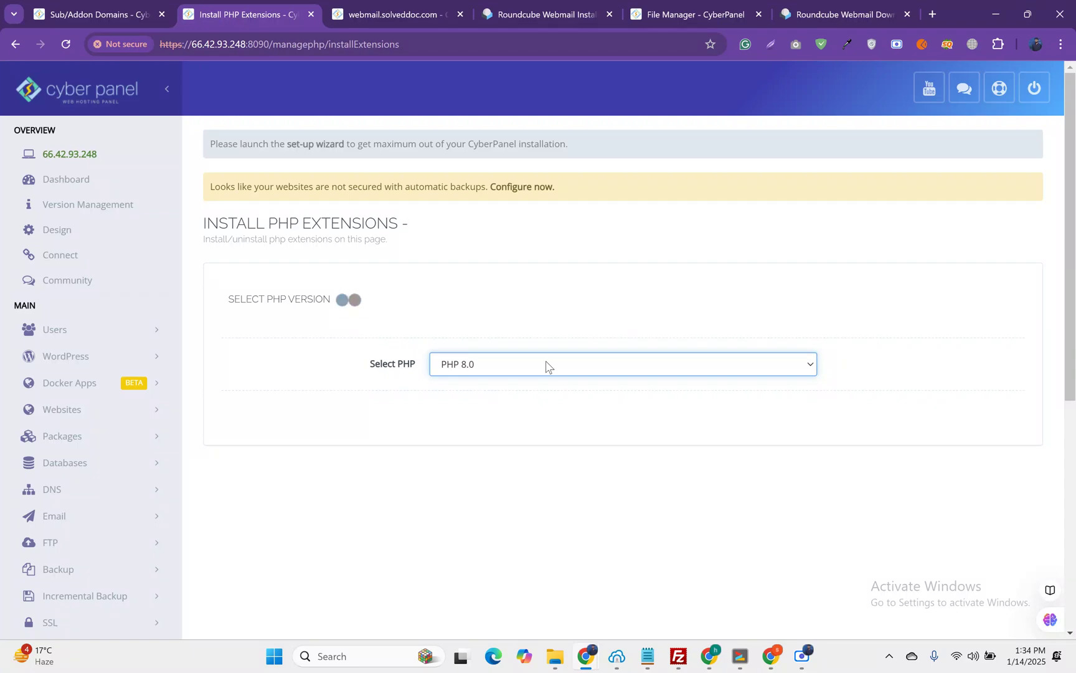
scroll(547, 366, down, 6)
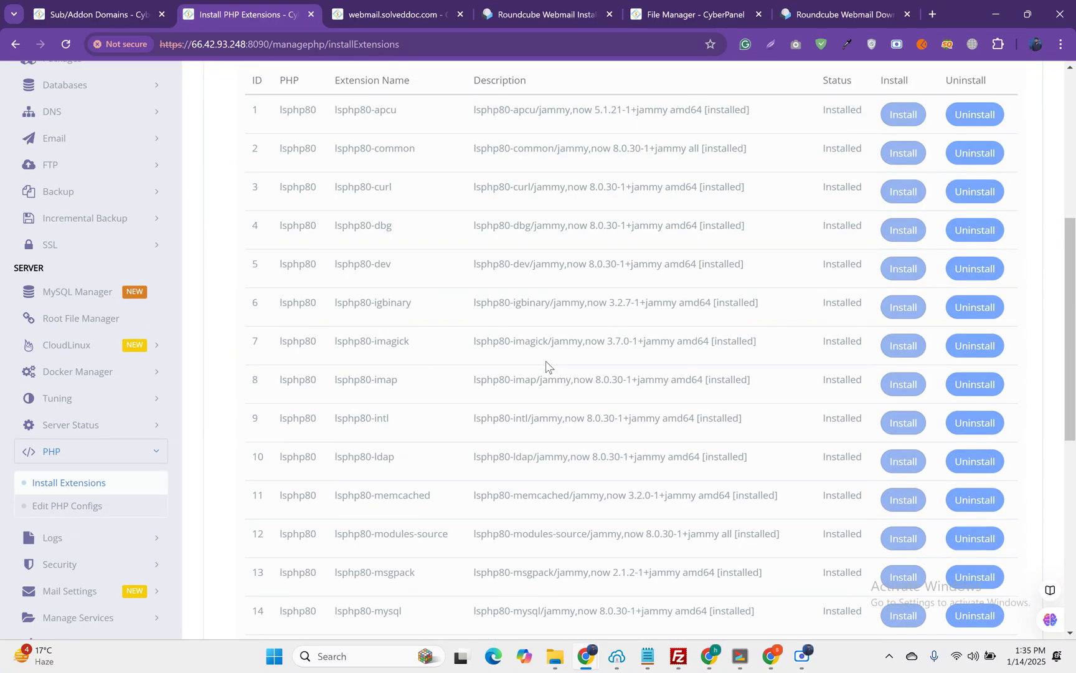
scroll(405, 268, up, 4)
click(342, 265)
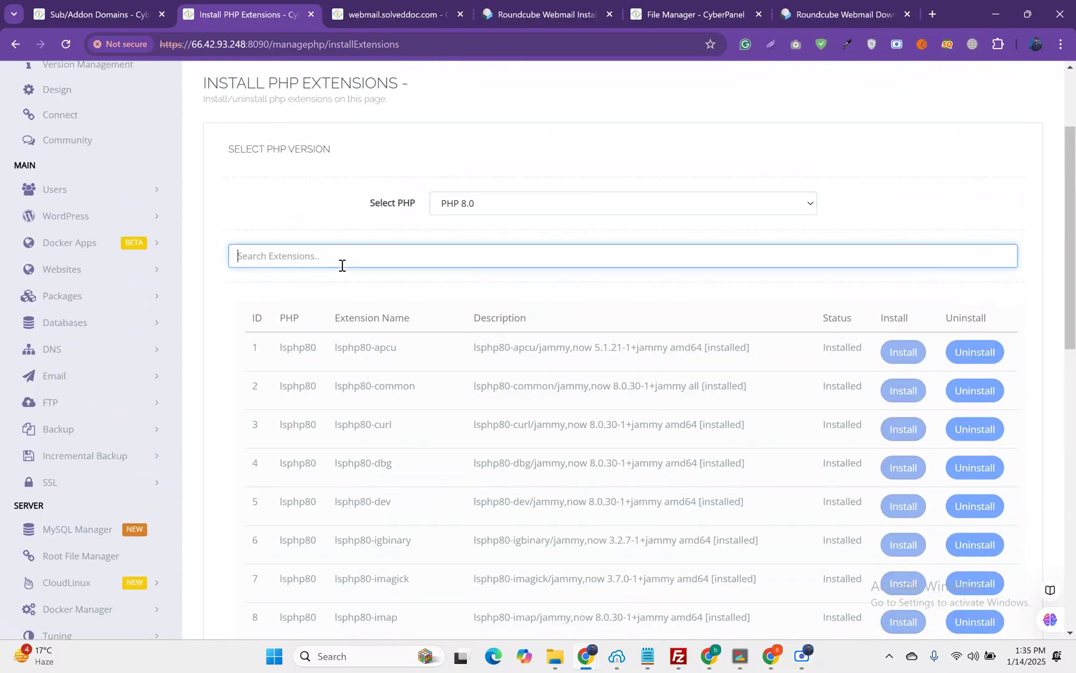
click(542, 13)
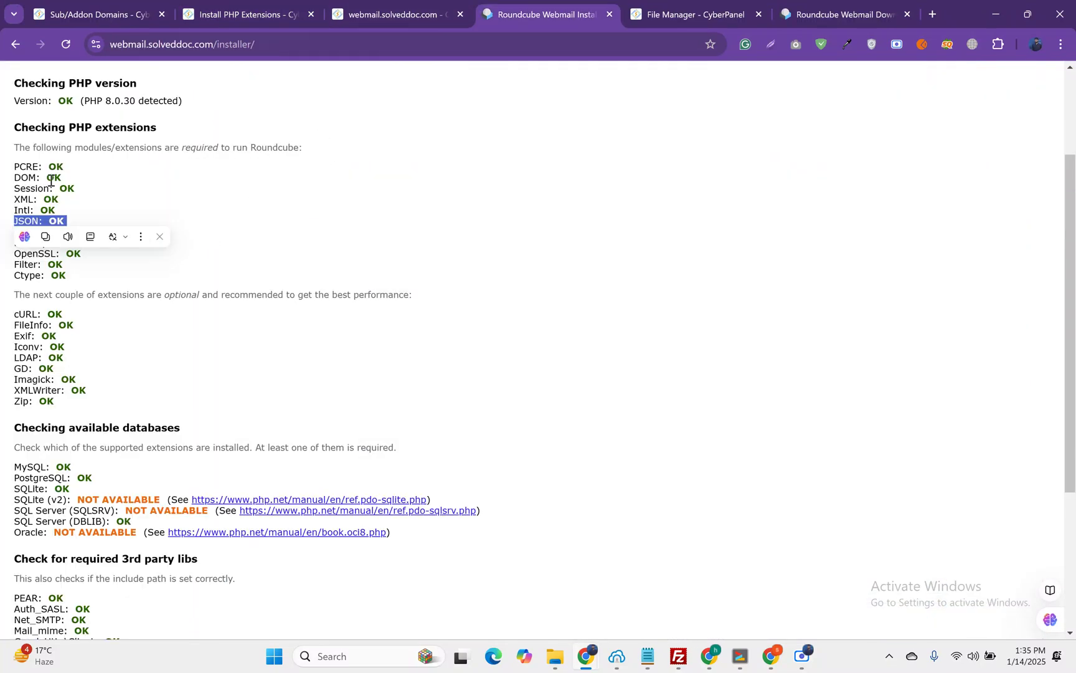
Step: Accept the environment check, with only optional date.timezone NOT OK, and click NEXT
click(48, 270)
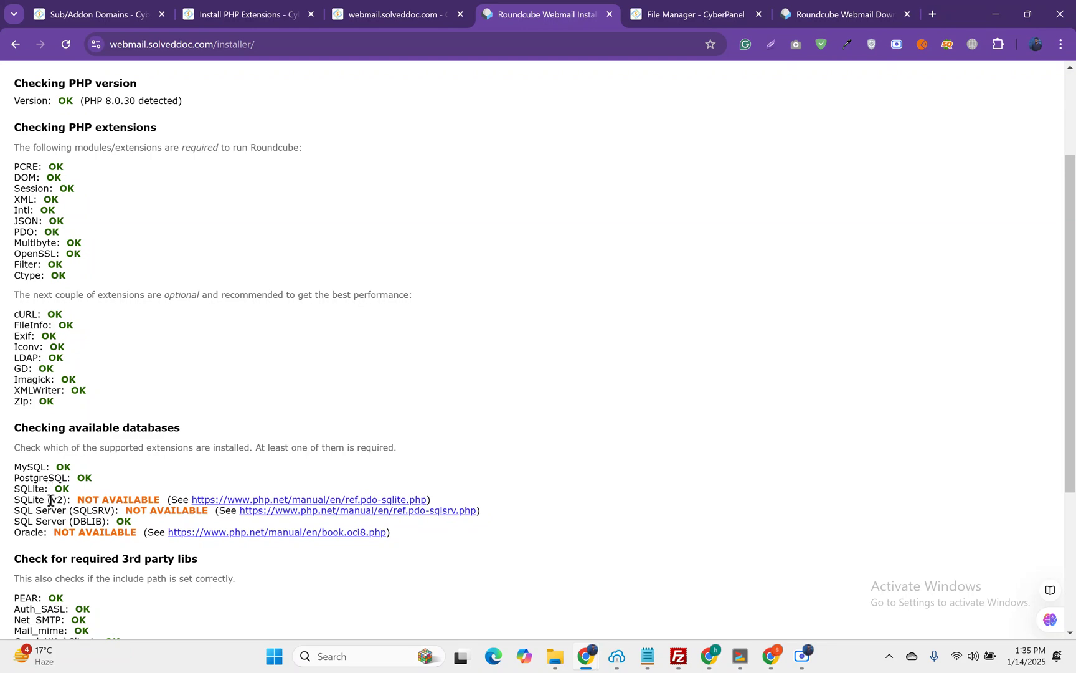
scroll(51, 500, down, 4)
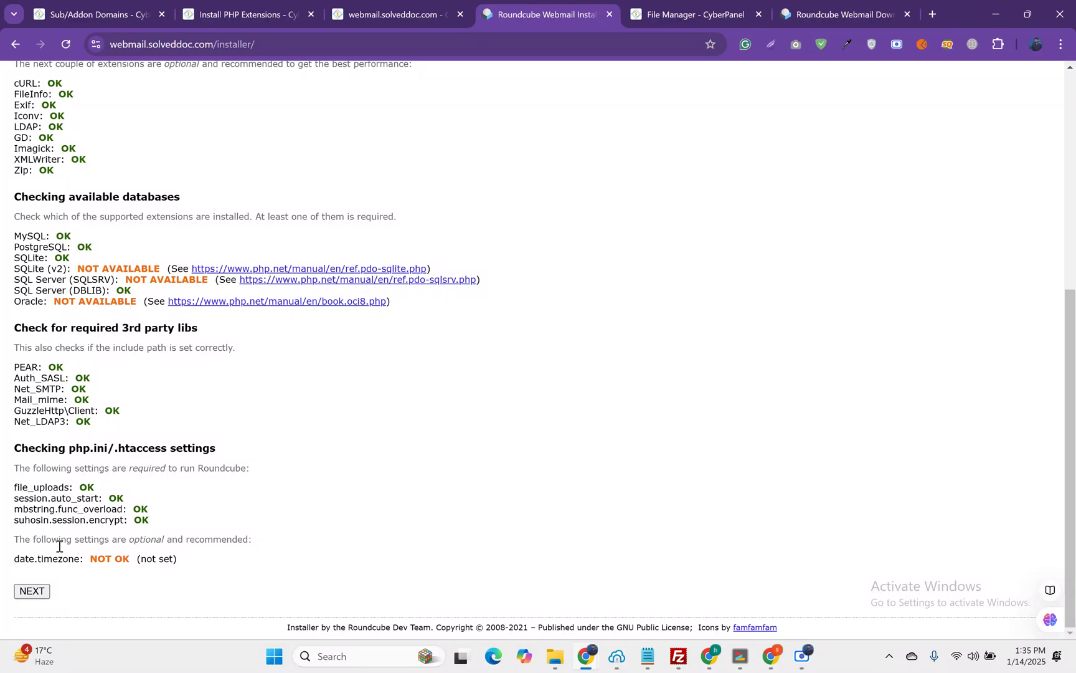
click(39, 591)
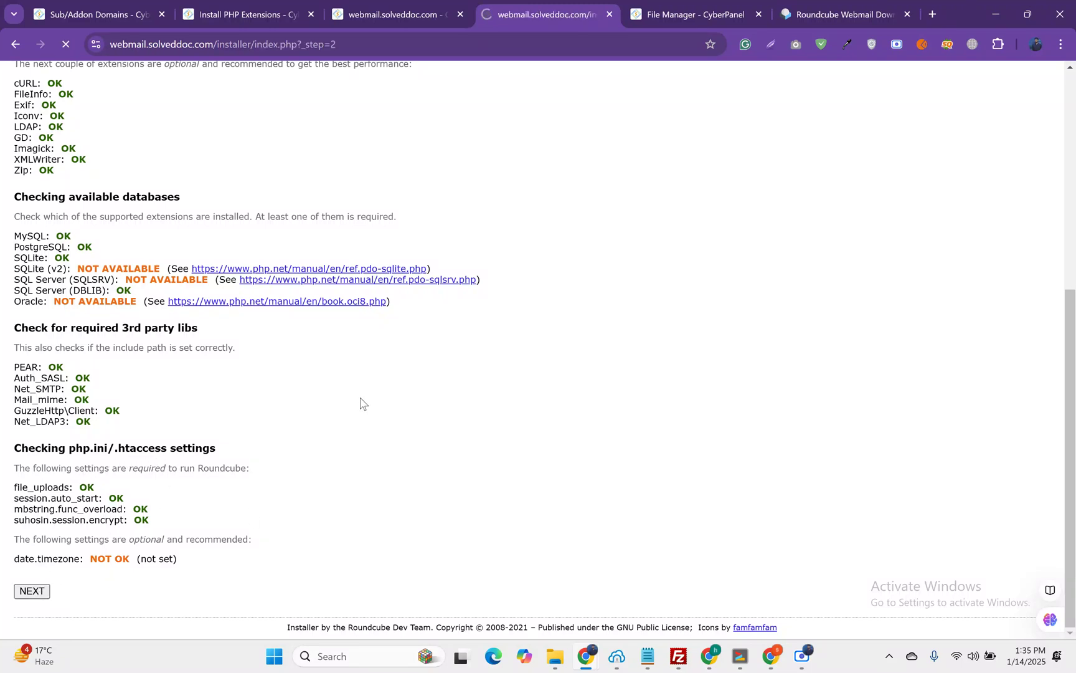
Step: Scroll through the Roundcube step 2 configuration form, then go back to the CyberPanel Sub/Addon Domains tab
scroll(361, 399, down, 1)
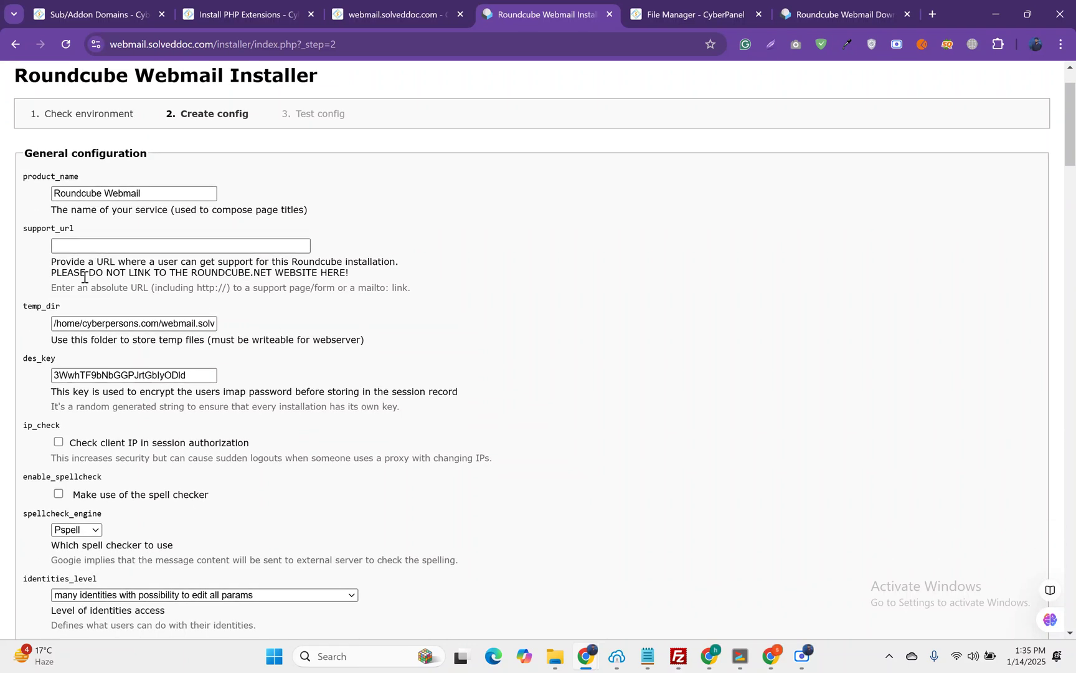
click(80, 240)
triple_click(140, 195)
scroll(140, 198, down, 1)
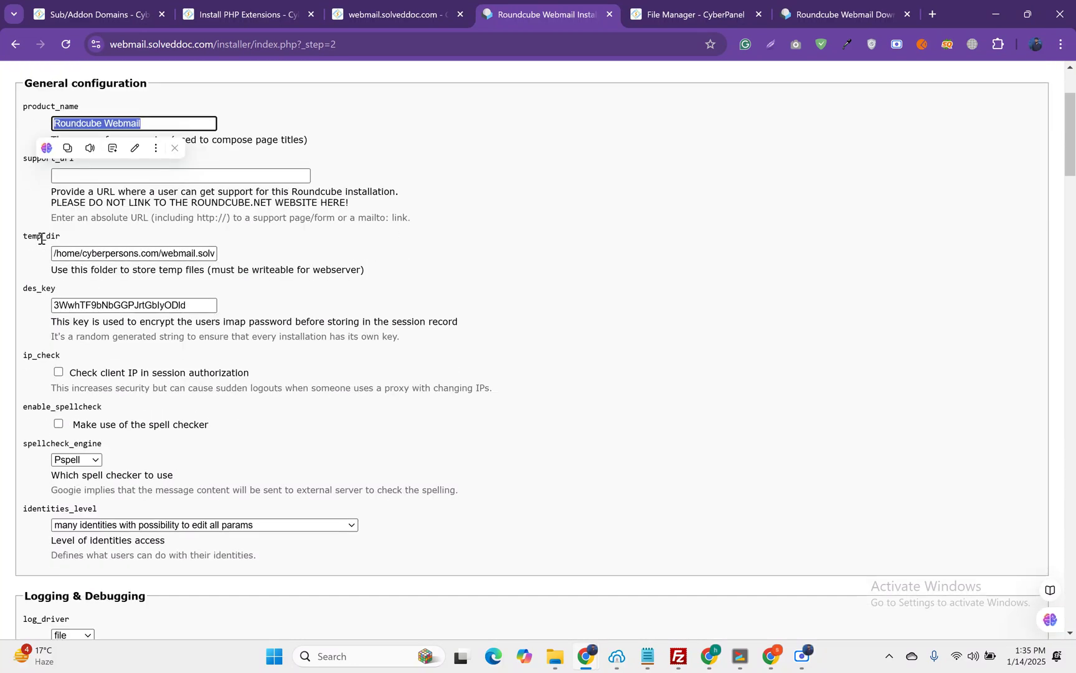
scroll(41, 287, down, 1)
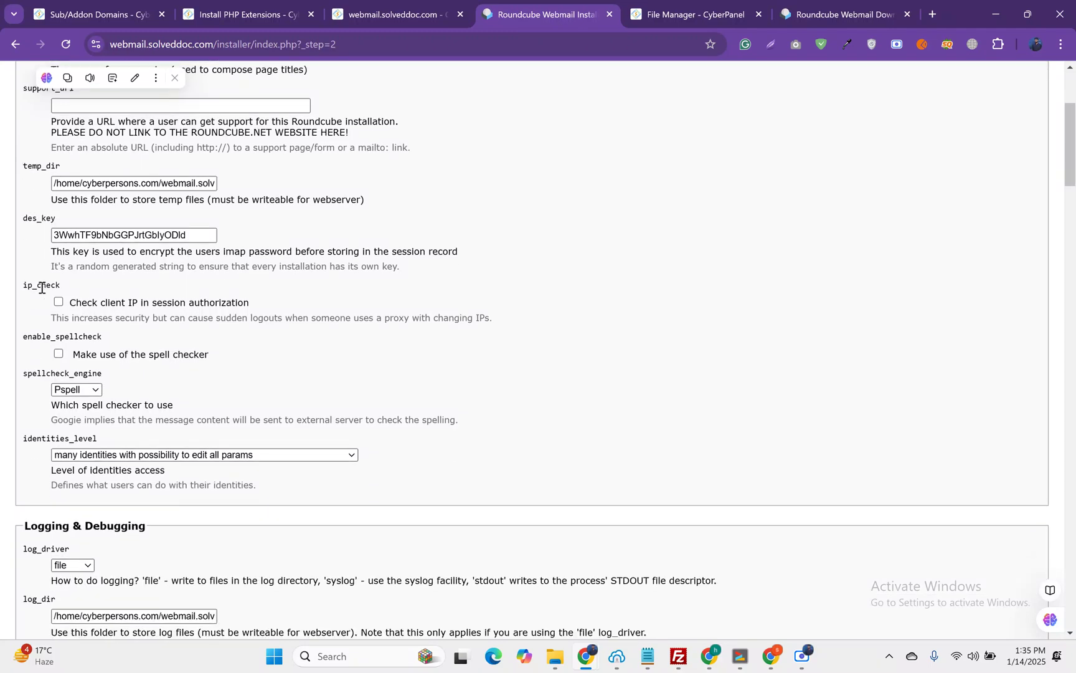
scroll(41, 287, down, 5)
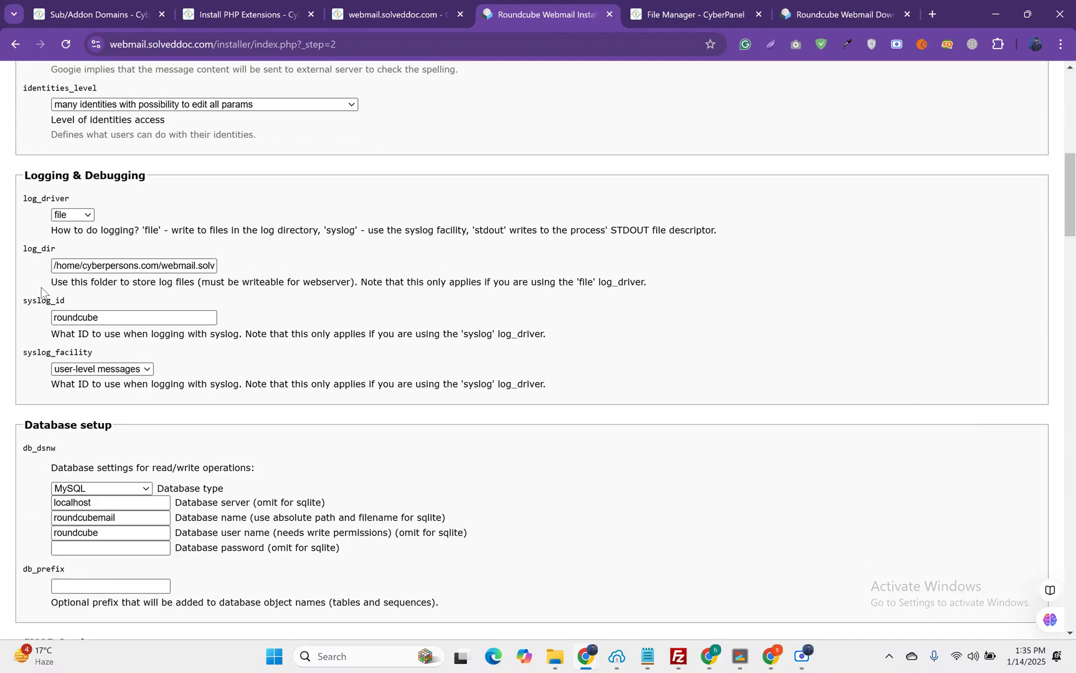
scroll(41, 290, down, 4)
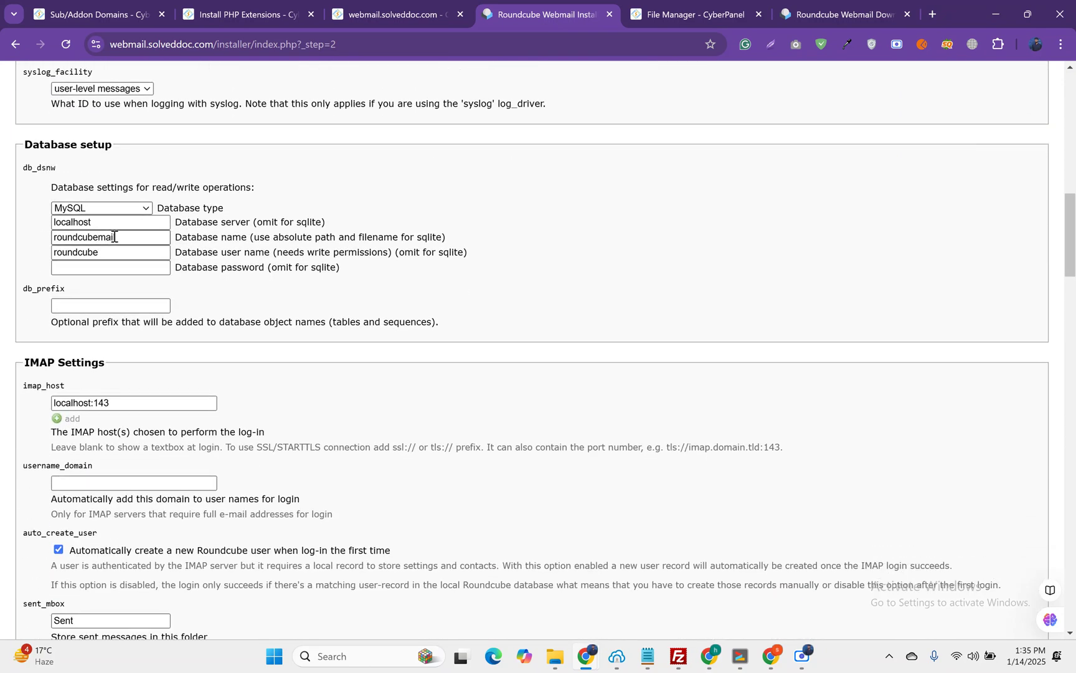
click(87, 8)
scroll(67, 444, down, 5)
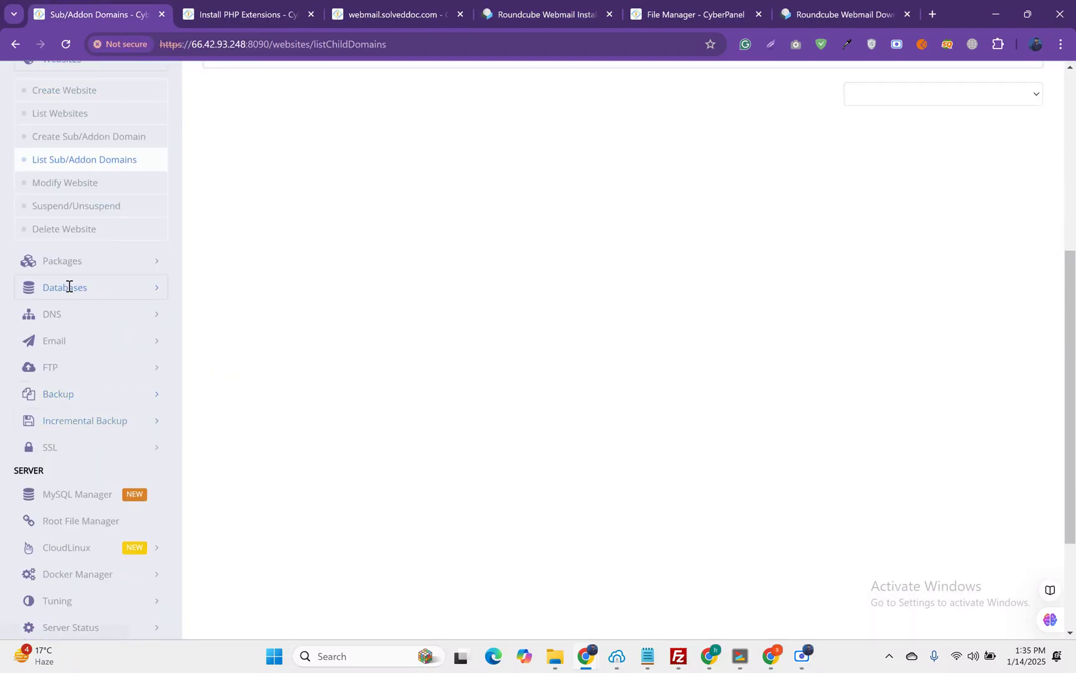
Step: List the databases for cyberpersons.com and copy the database user name cybe_rc
click(68, 287)
click(72, 188)
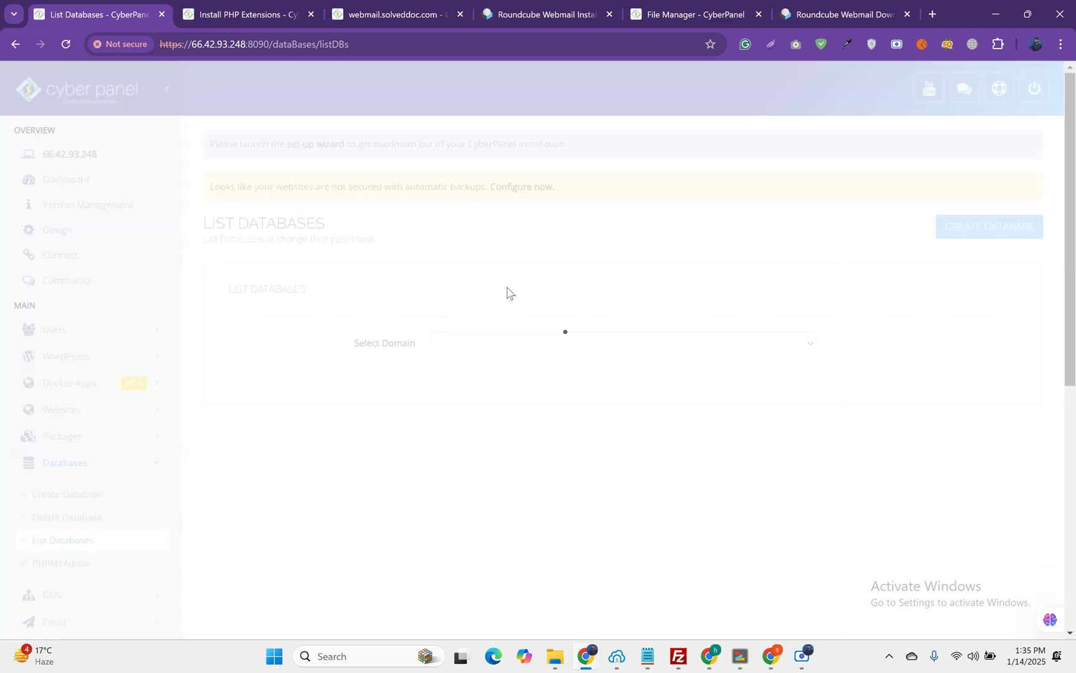
click(493, 353)
click(481, 383)
scroll(490, 394, down, 2)
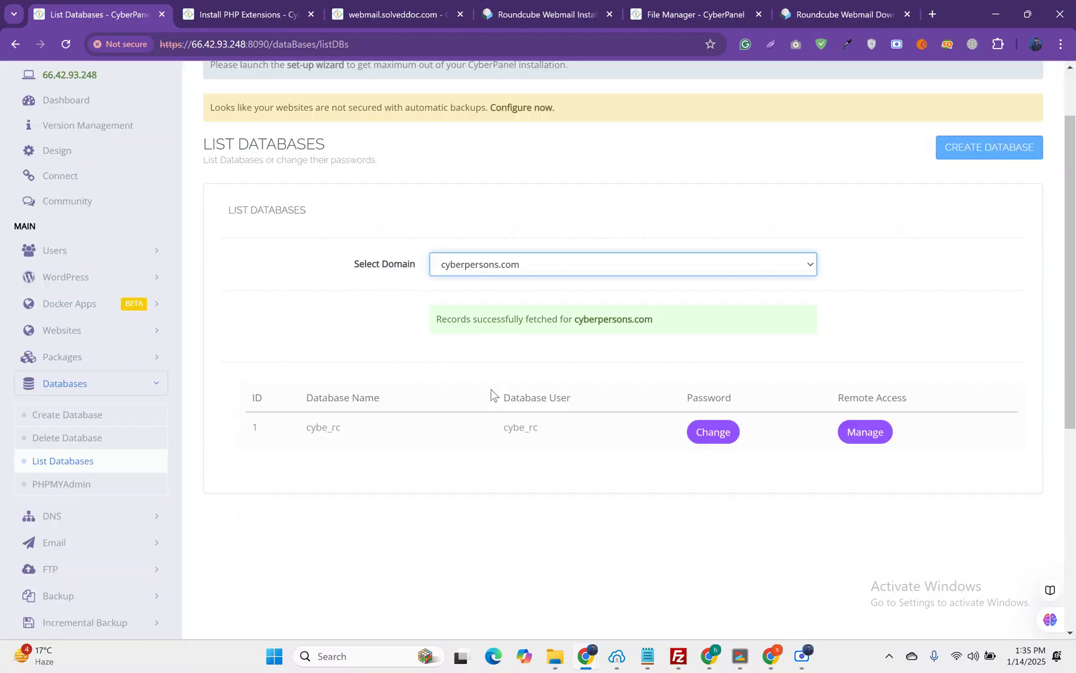
drag(501, 367, 546, 372)
key(ctrl+c)
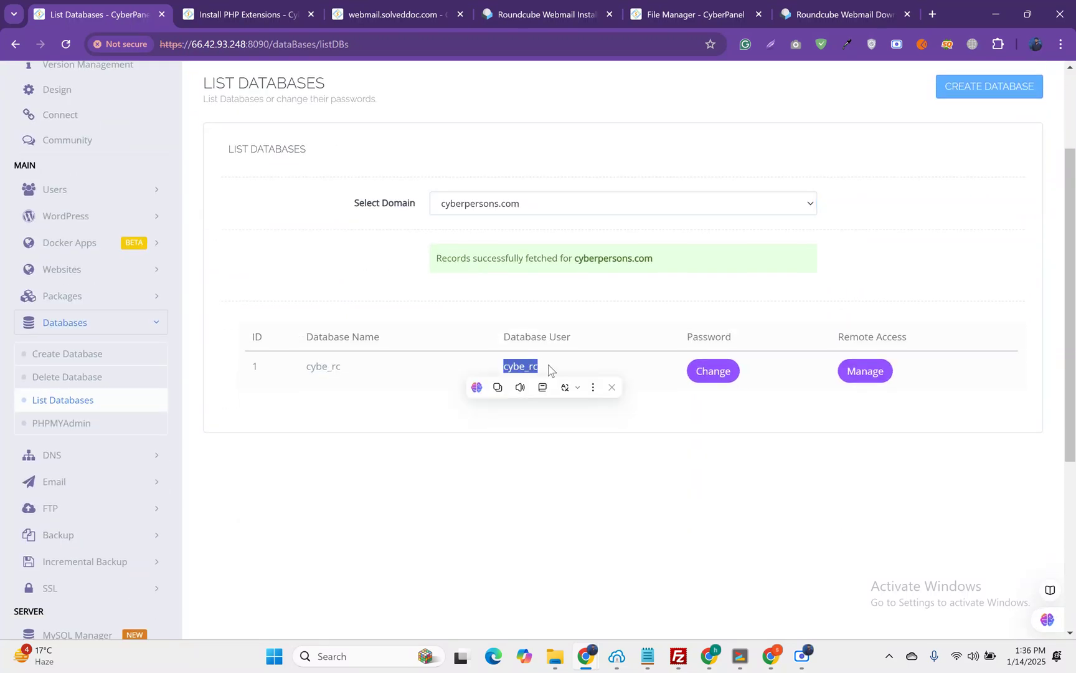
Step: Replace the installer's database name and database user with cybe_rc
click(549, 5)
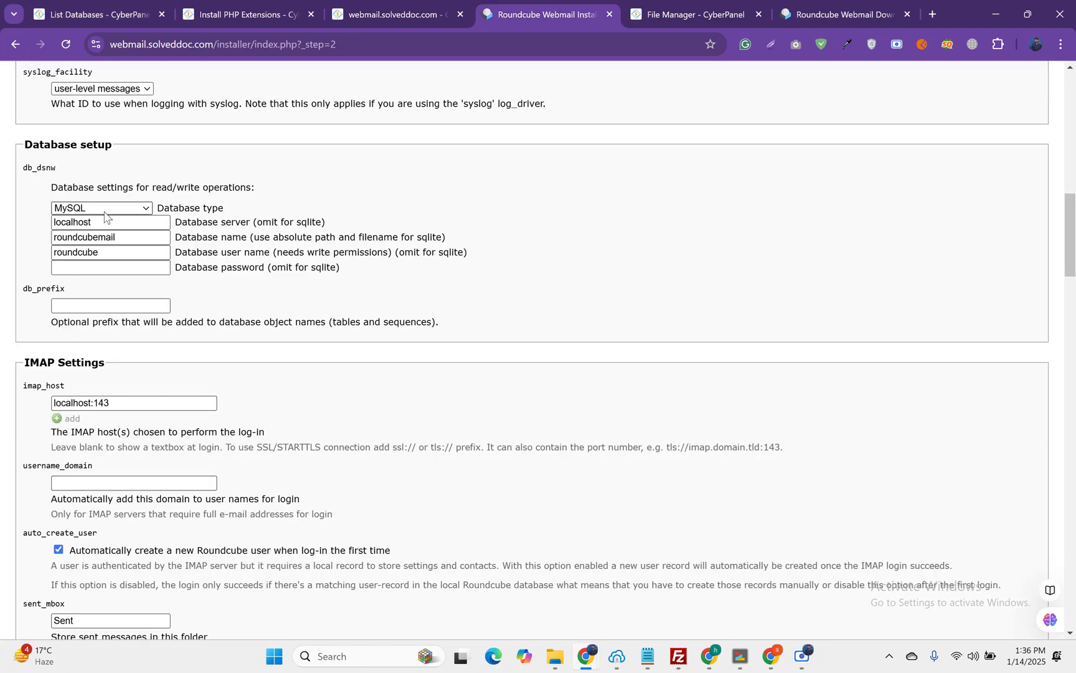
double_click(104, 235)
key(ctrl+v)
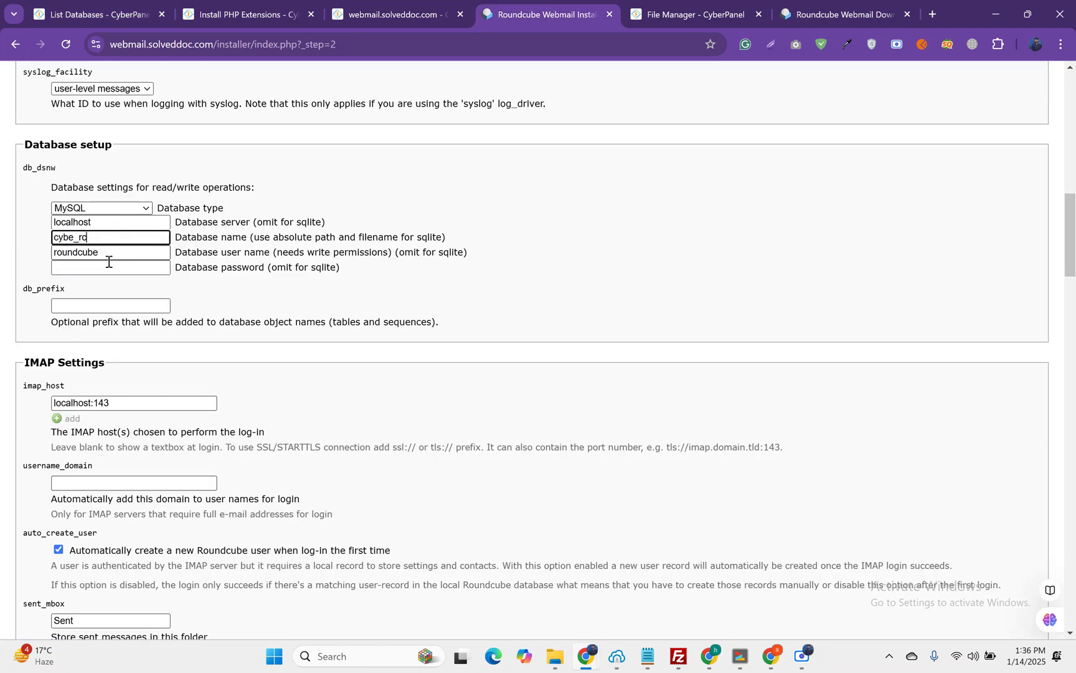
click(103, 252)
key(ctrl+v)
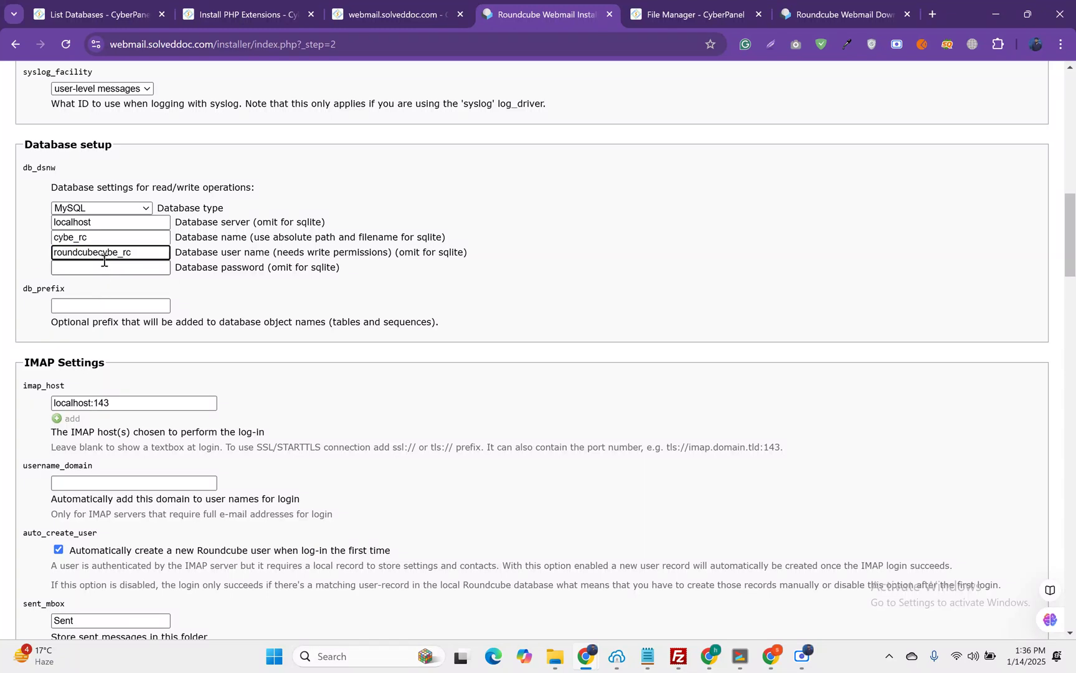
double_click(103, 252)
key(ctrl+v)
Step: Enter the database password for the cybe_rc user
click(105, 269)
text(as)
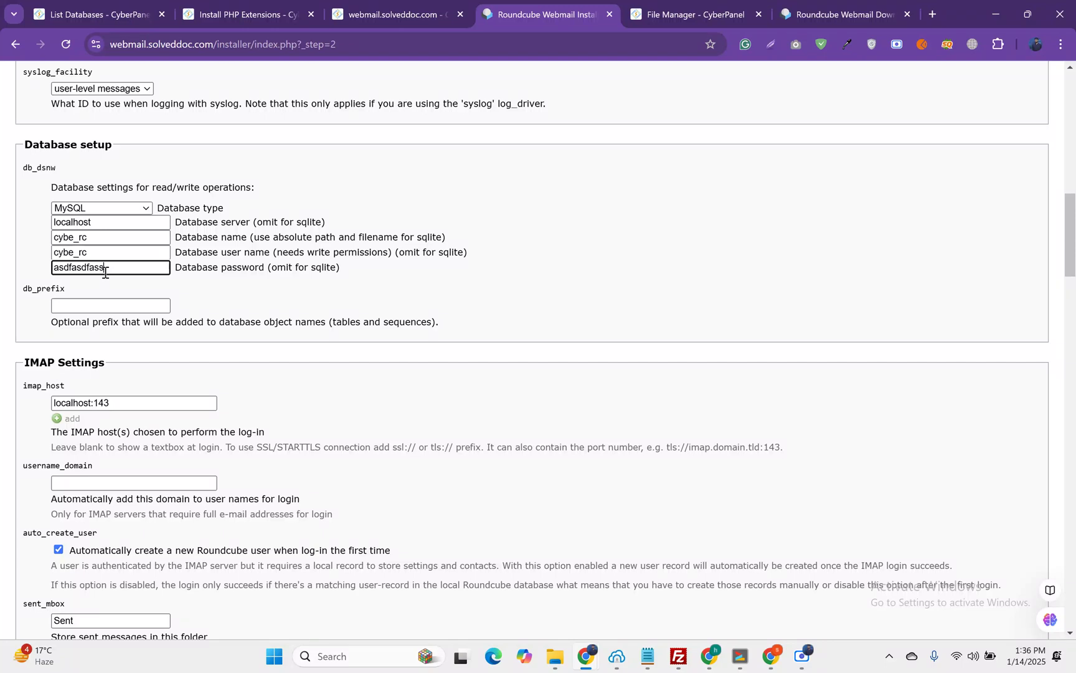
key(BackSpace)
scroll(140, 311, down, 3)
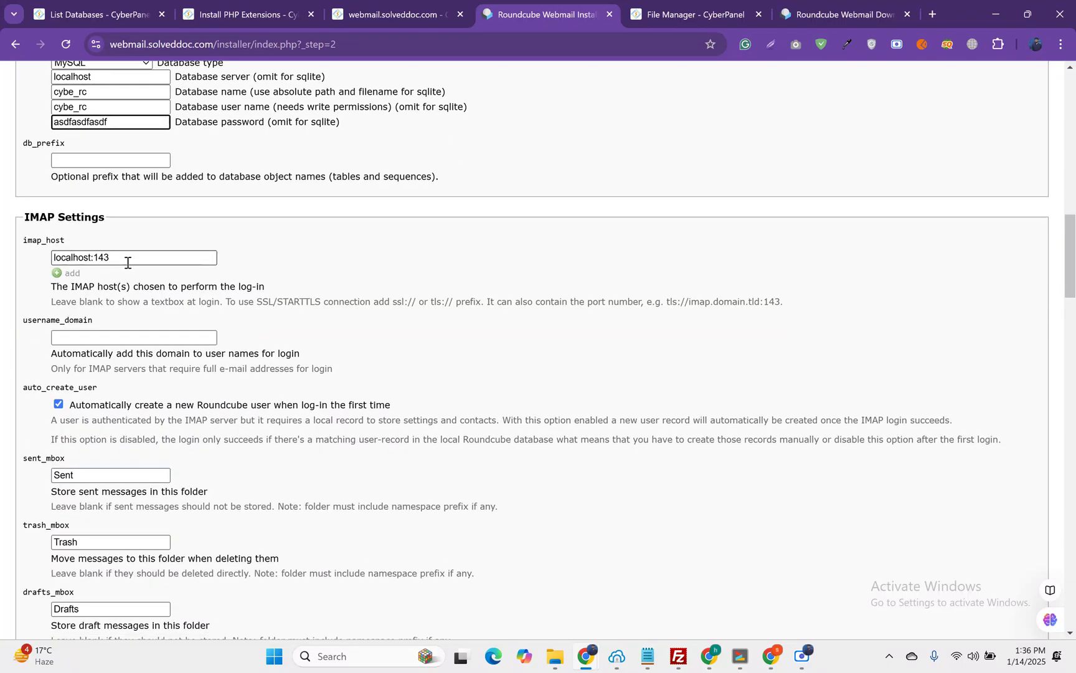
scroll(127, 267, down, 12)
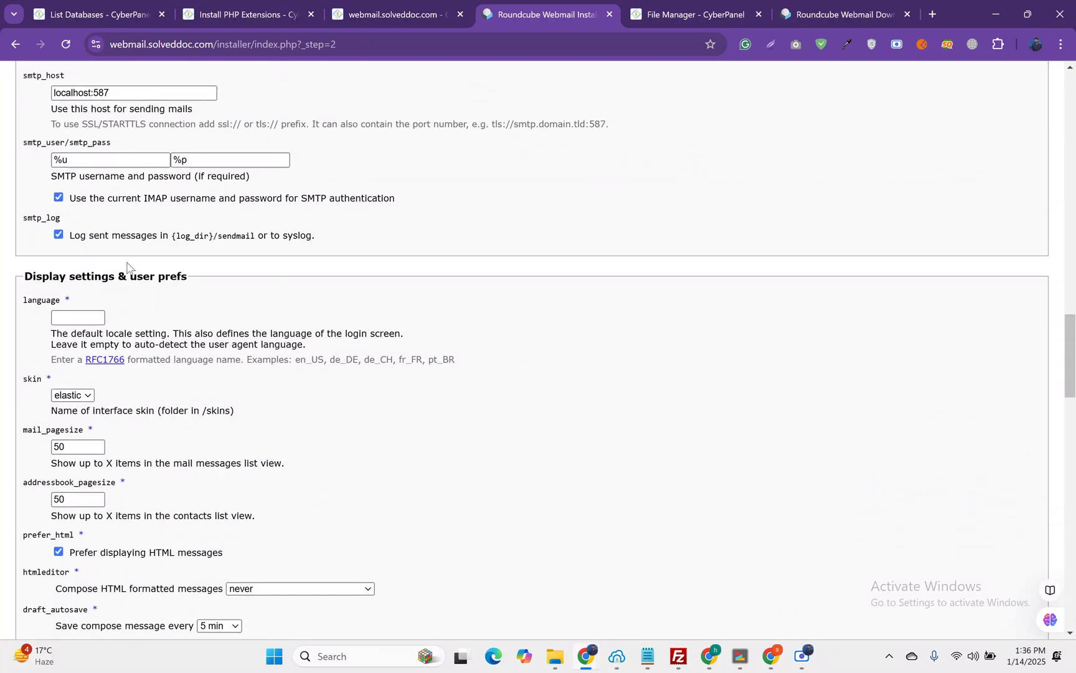
scroll(130, 249, down, 2)
scroll(139, 216, up, 1)
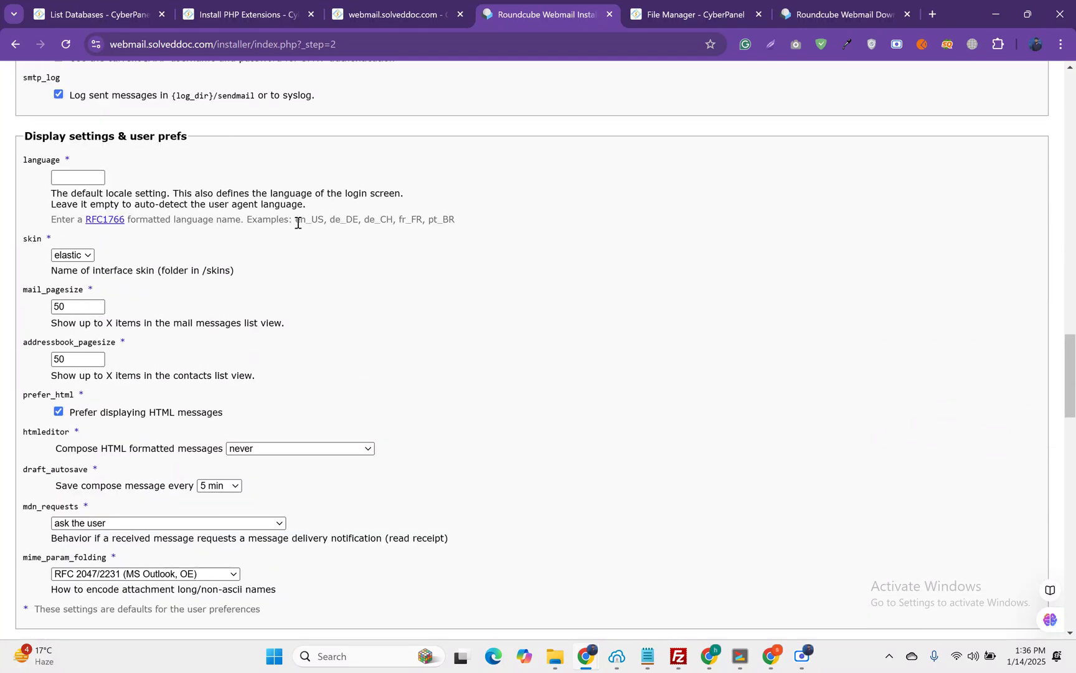
Step: Set the default language to en_US
drag(297, 220, 322, 222)
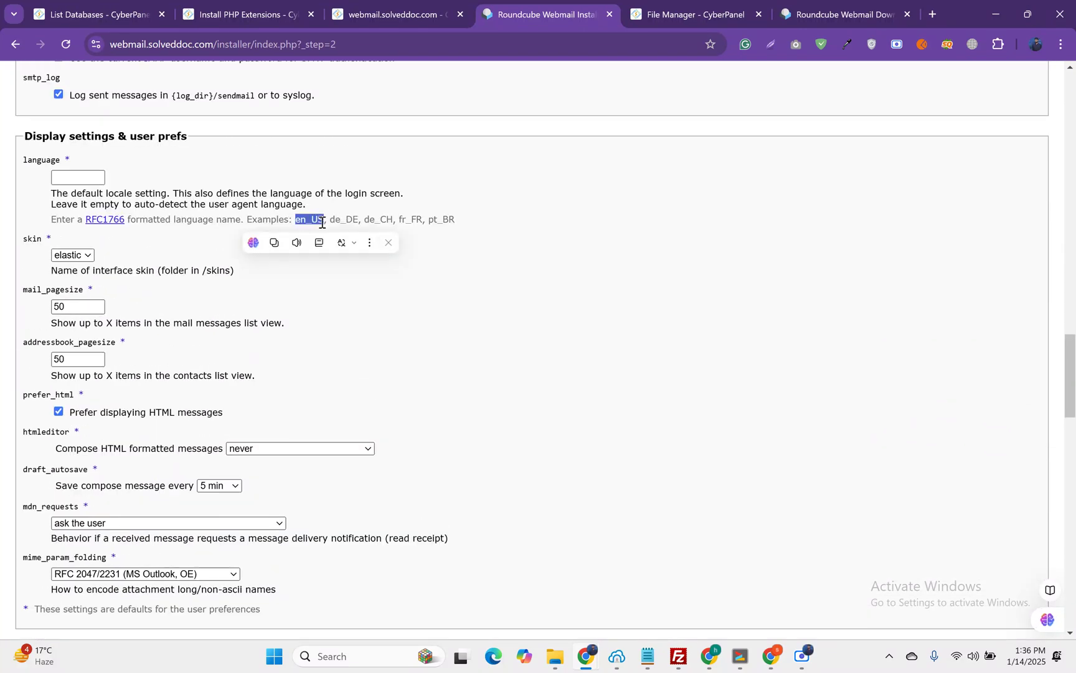
text(en_US)
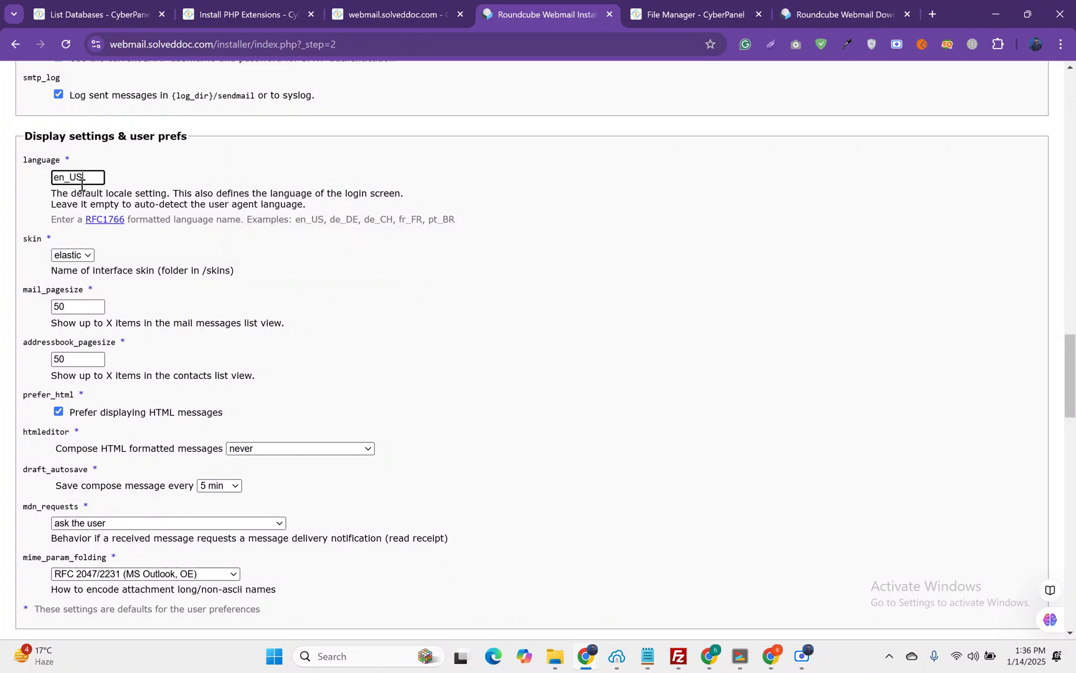
scroll(172, 193, down, 1)
scroll(172, 193, down, 15)
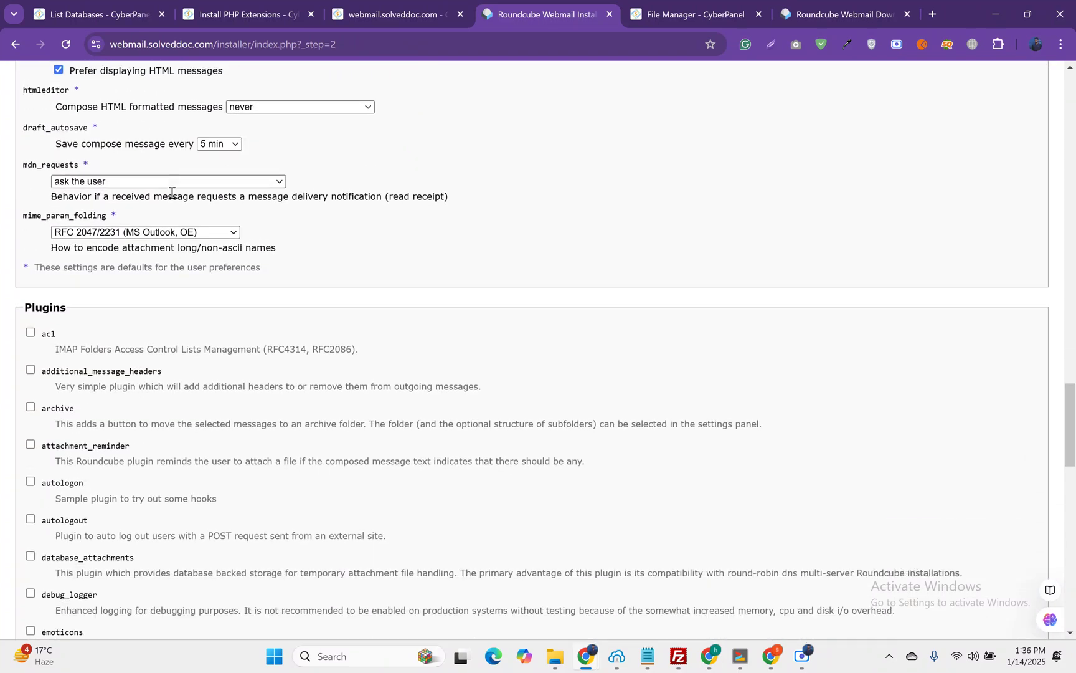
scroll(172, 193, down, 8)
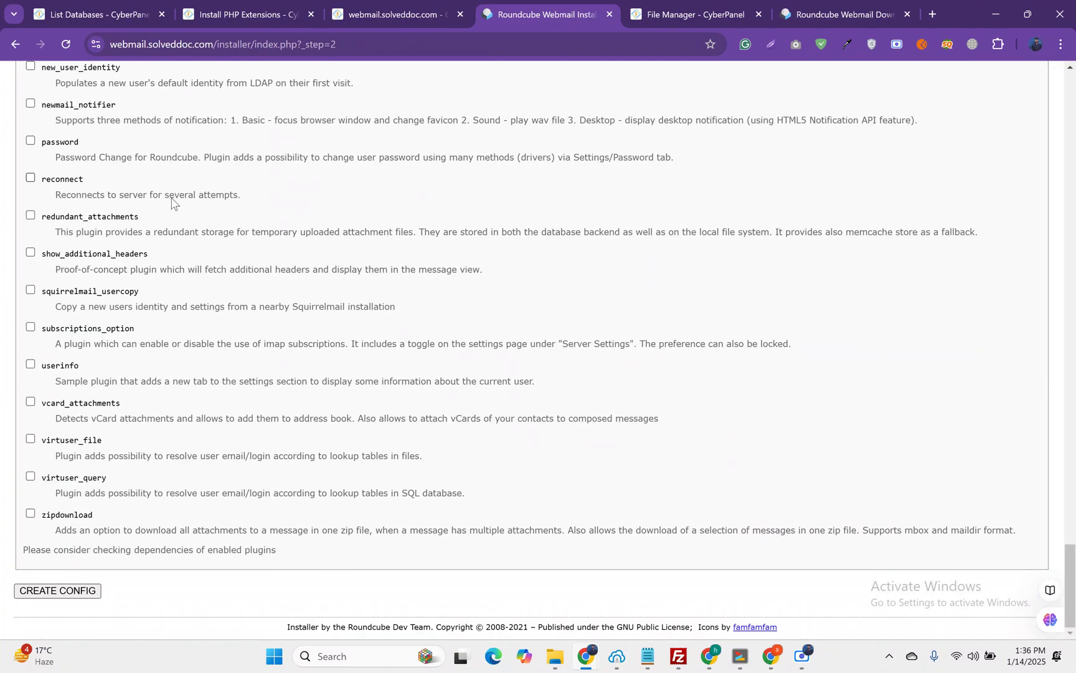
Step: Create the config file and continue to step 3, Test config
click(83, 595)
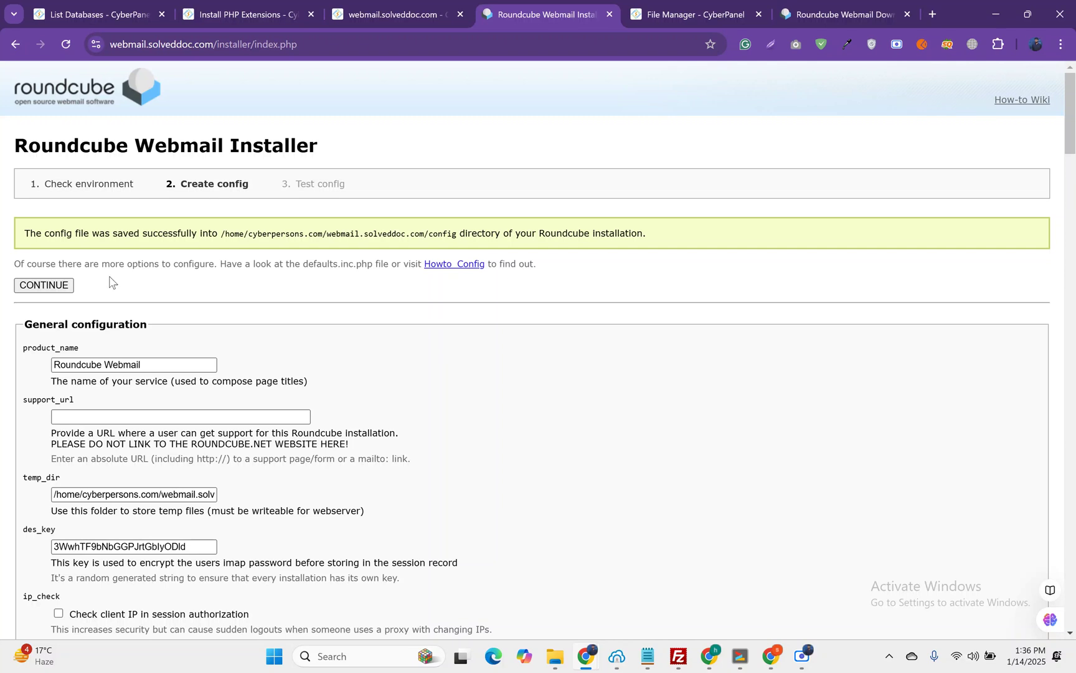
click(60, 287)
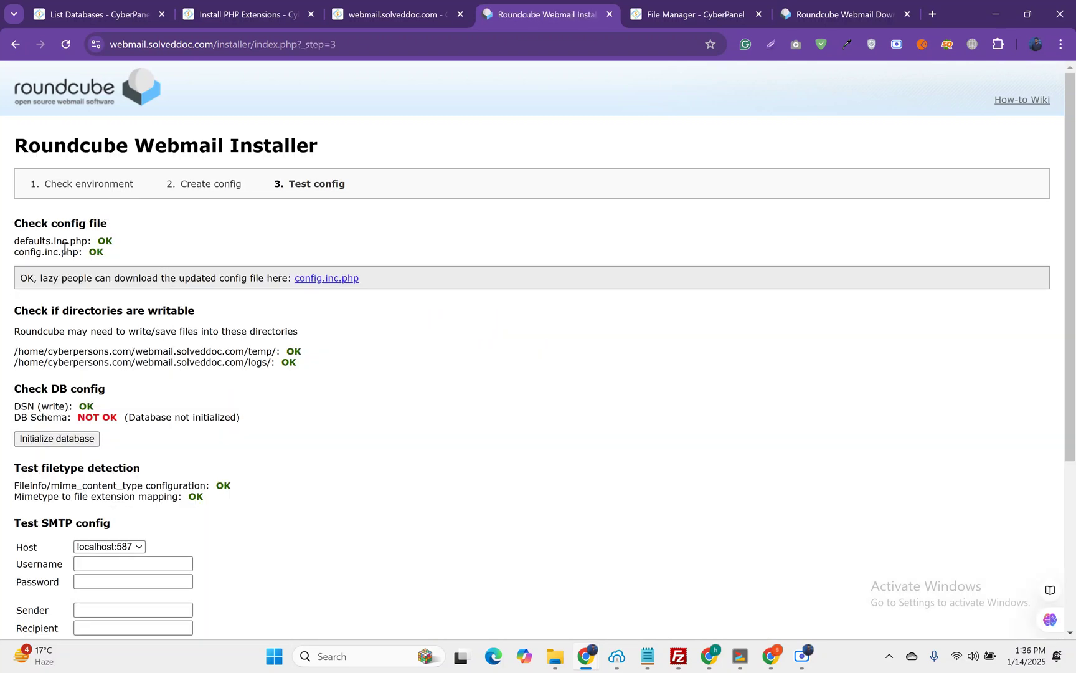
scroll(118, 258, down, 1)
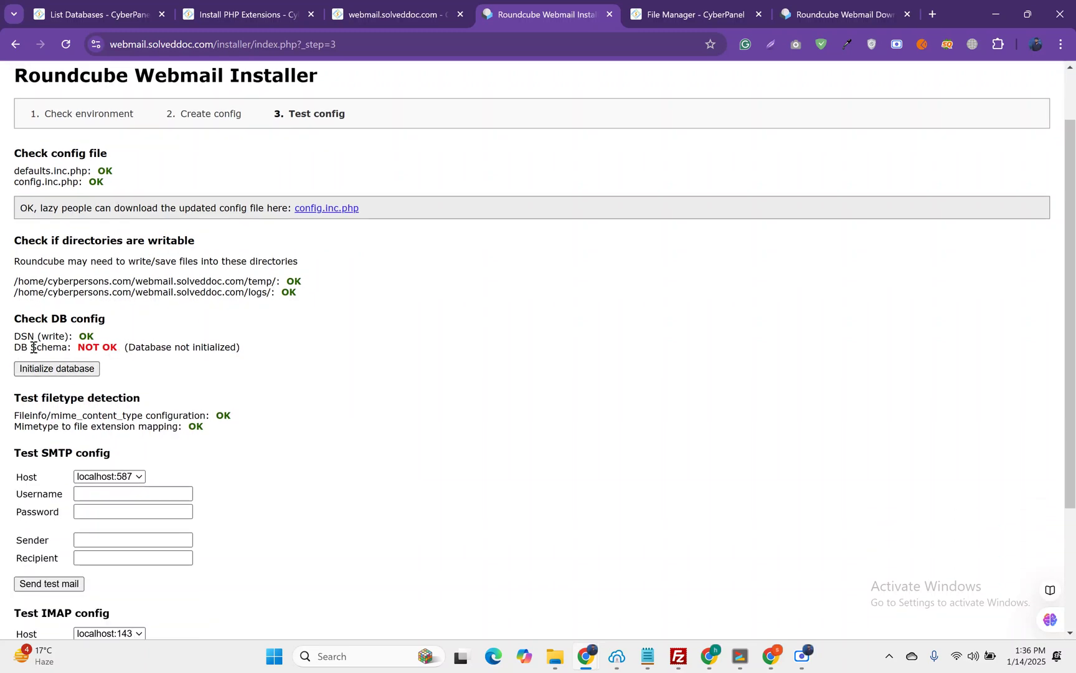
Step: Initialize the Roundcube database and review the SMTP and IMAP test sections
click(63, 369)
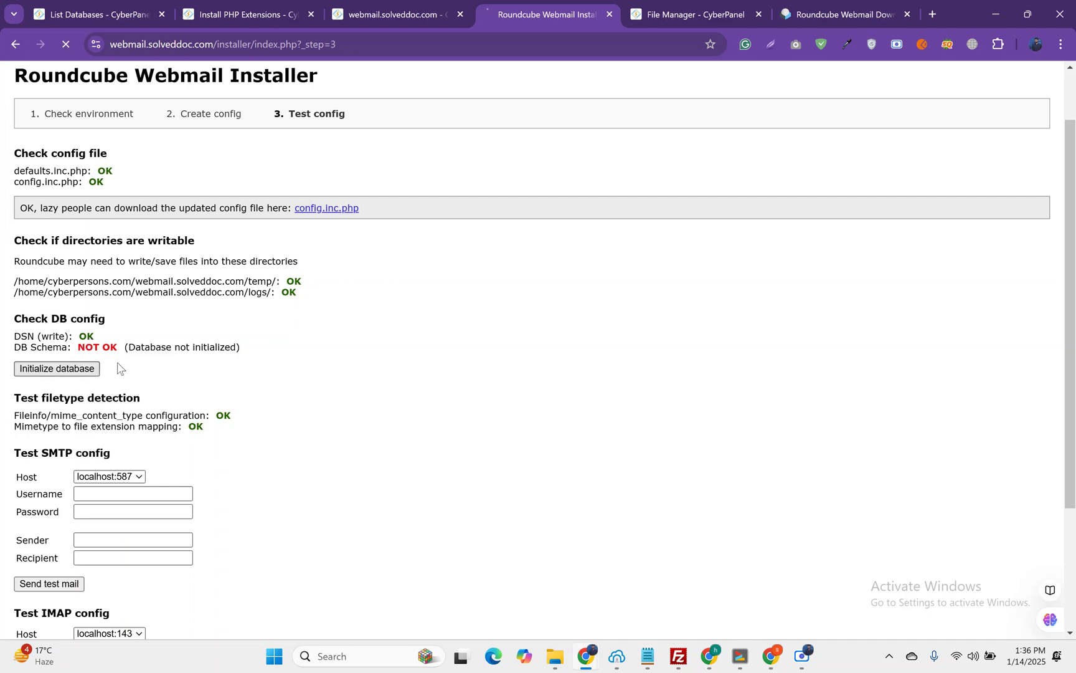
scroll(37, 380, down, 2)
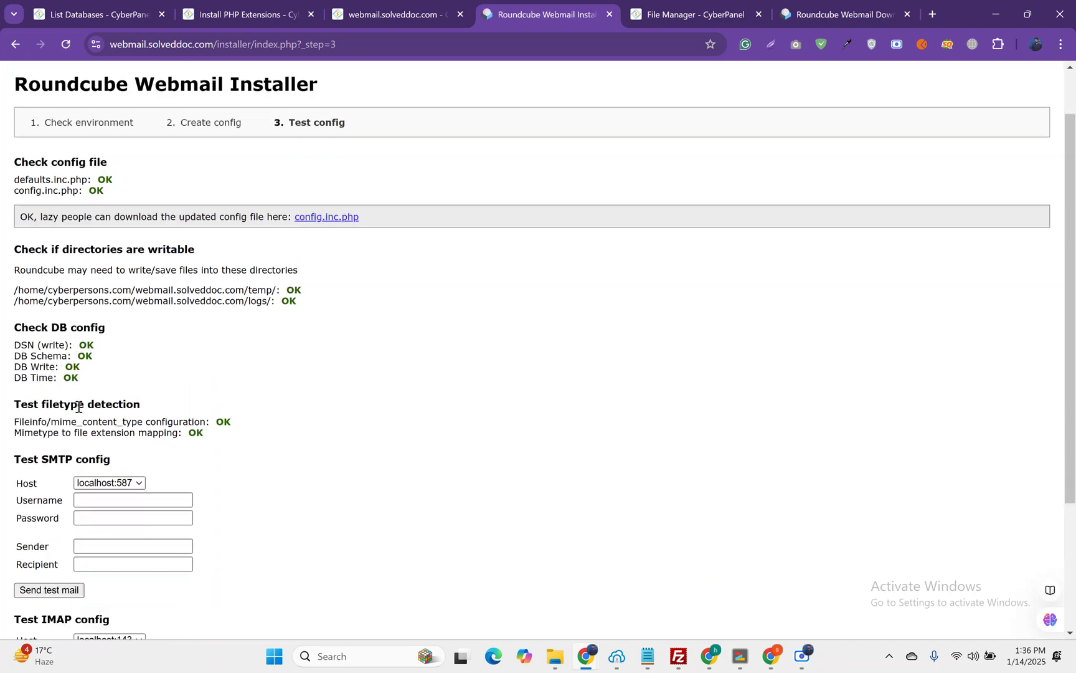
scroll(86, 305, down, 1)
scroll(86, 306, down, 1)
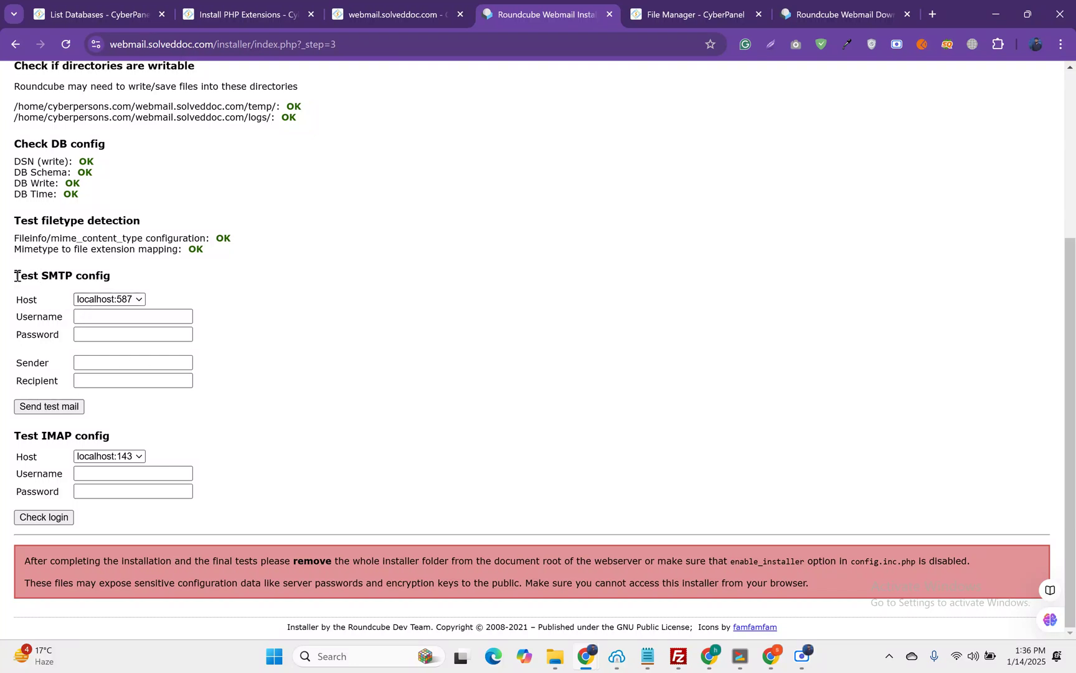
drag(16, 275, 65, 495)
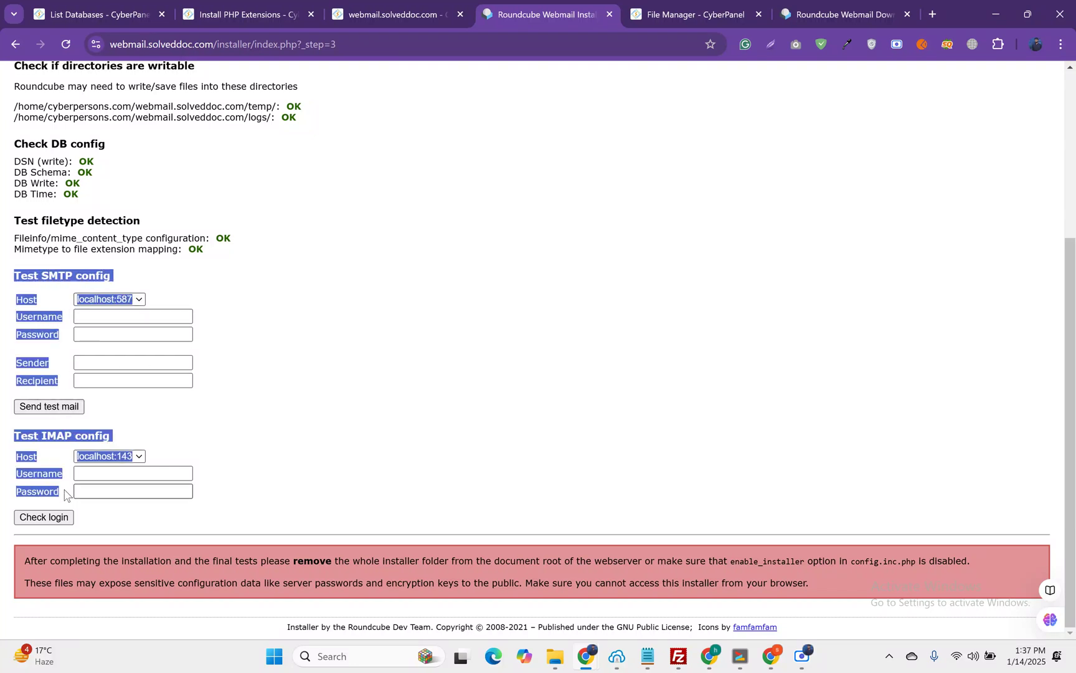
click(227, 416)
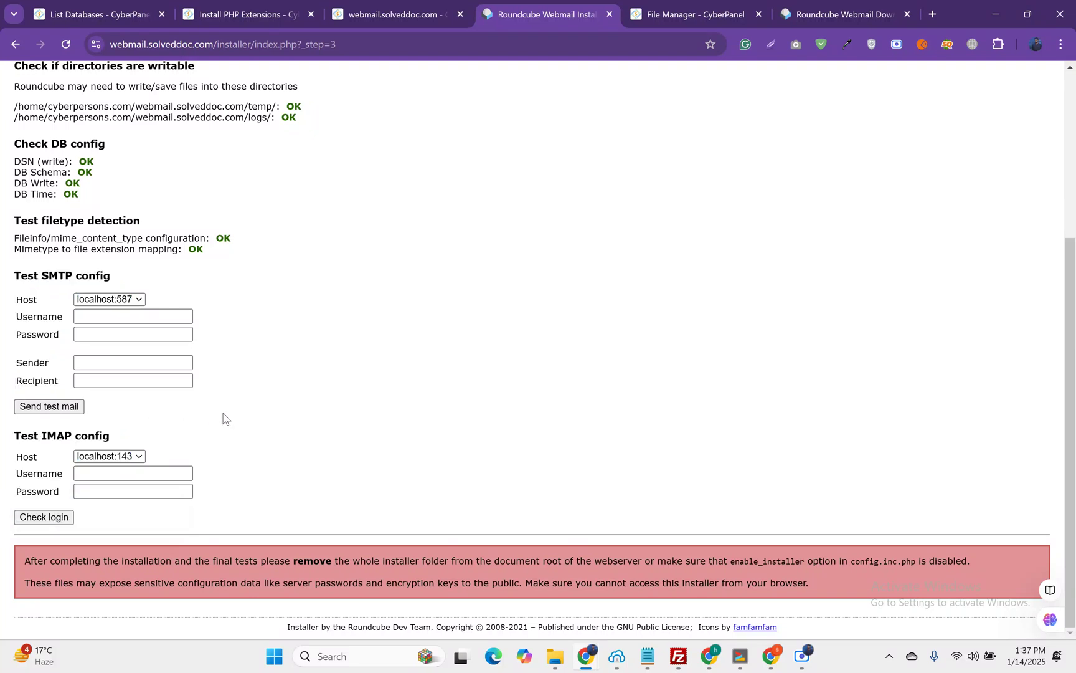
Step: Open CyberPanel's Create Email form and choose the cyberpersons.com website
click(53, 13)
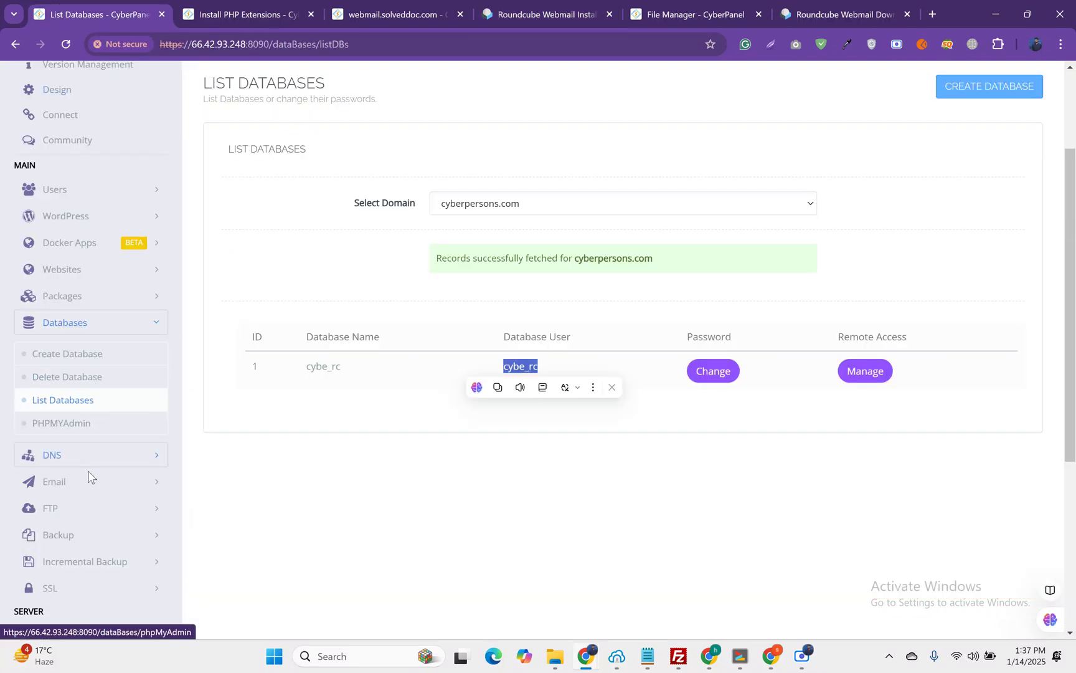
click(67, 482)
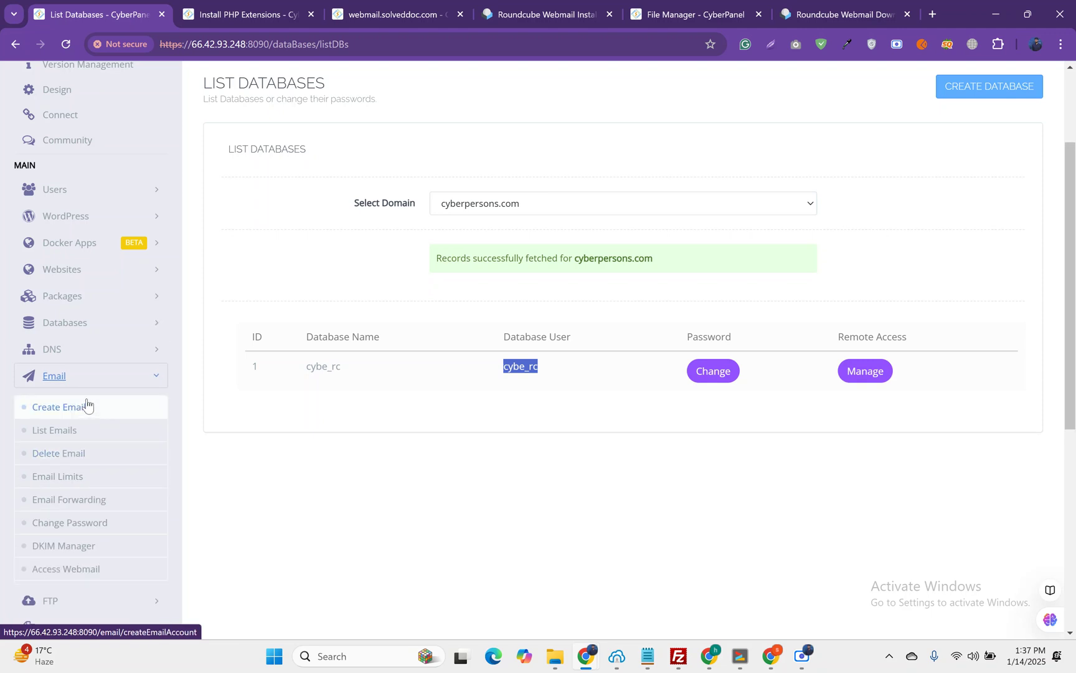
click(87, 405)
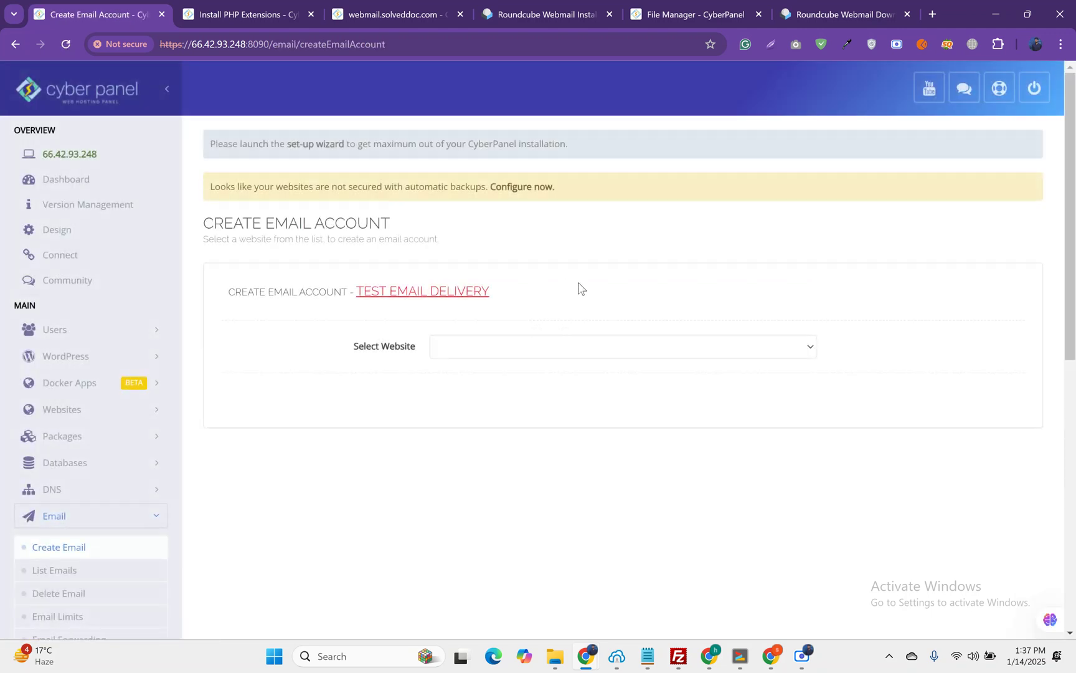
click(492, 347)
click(480, 384)
Step: Create the admin mailbox with its password and select the new address in the confirmation
click(576, 396)
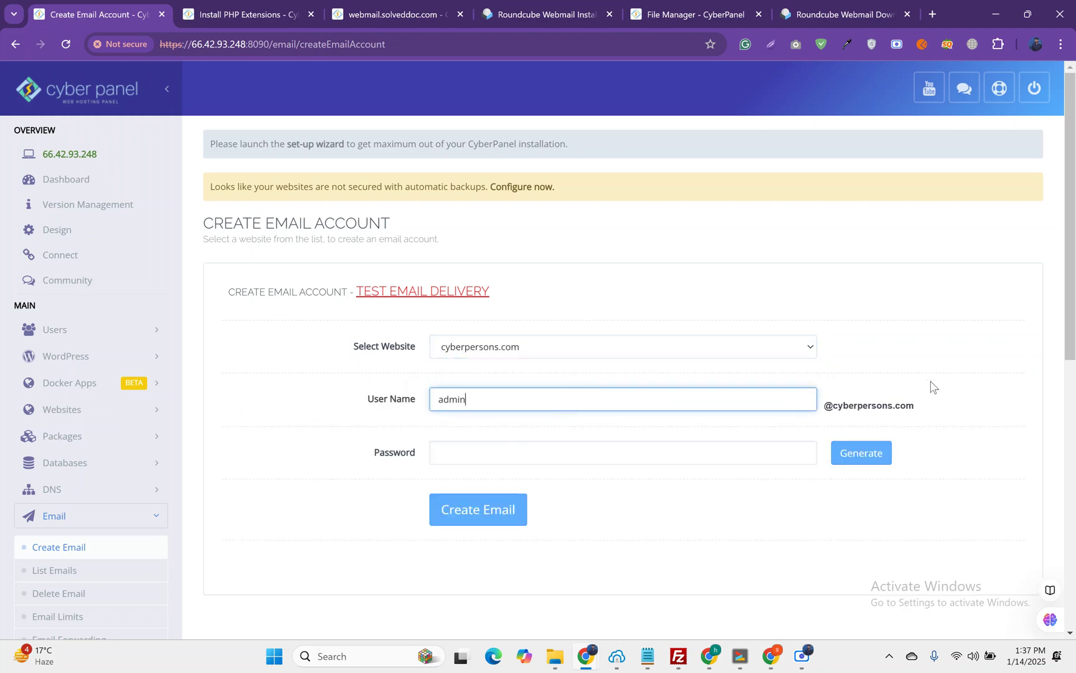
click(496, 453)
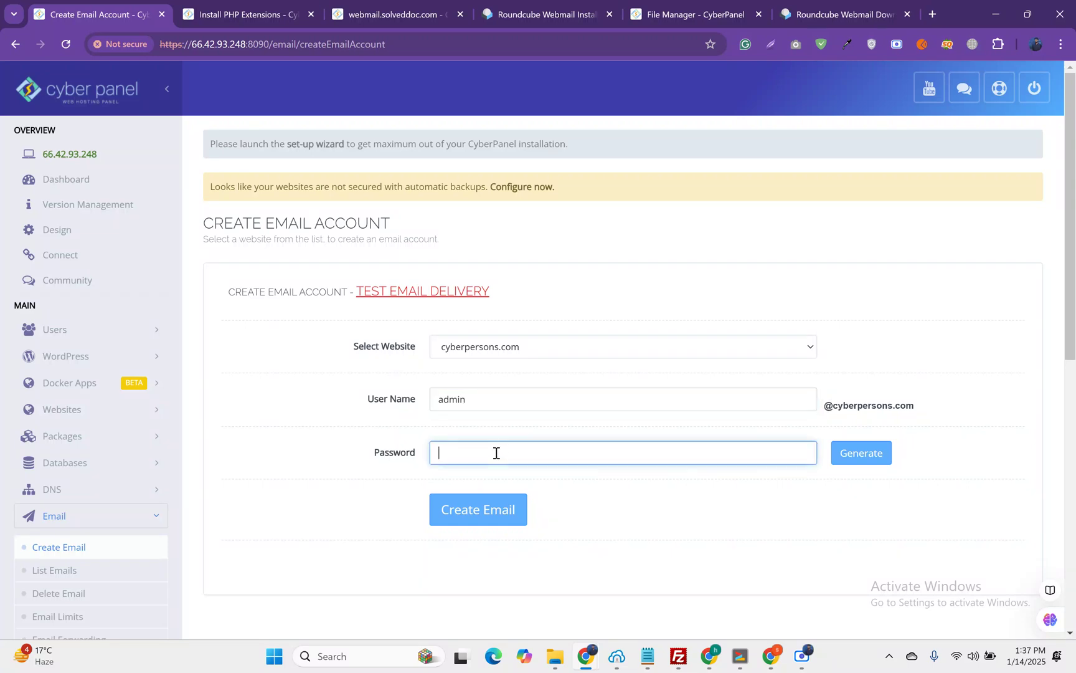
text(12345)
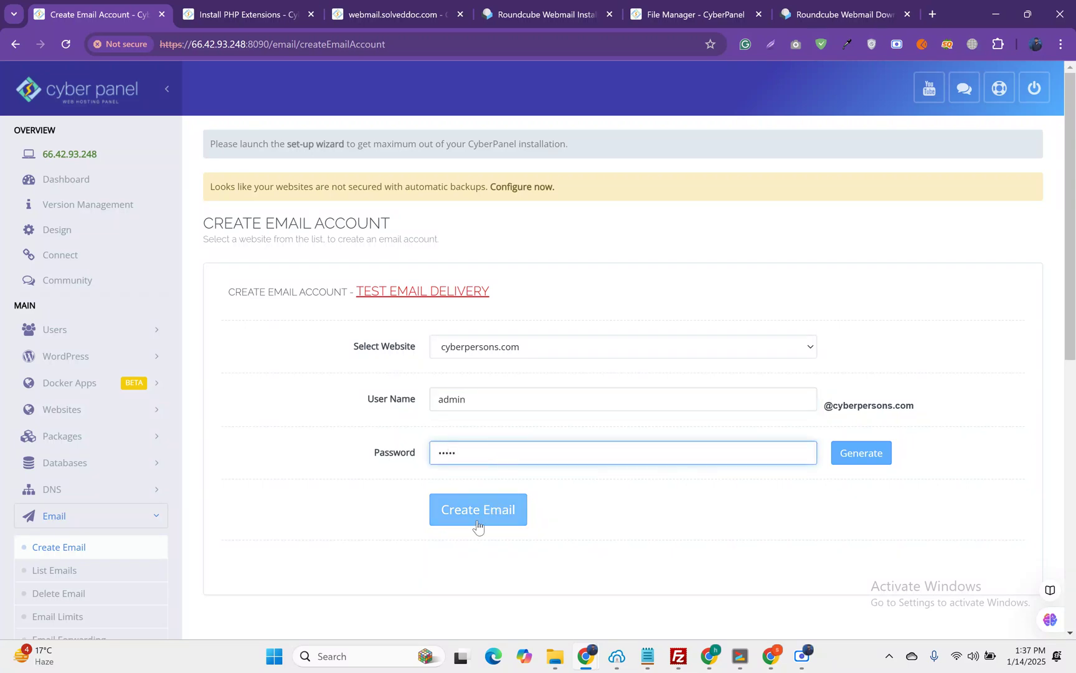
click(479, 524)
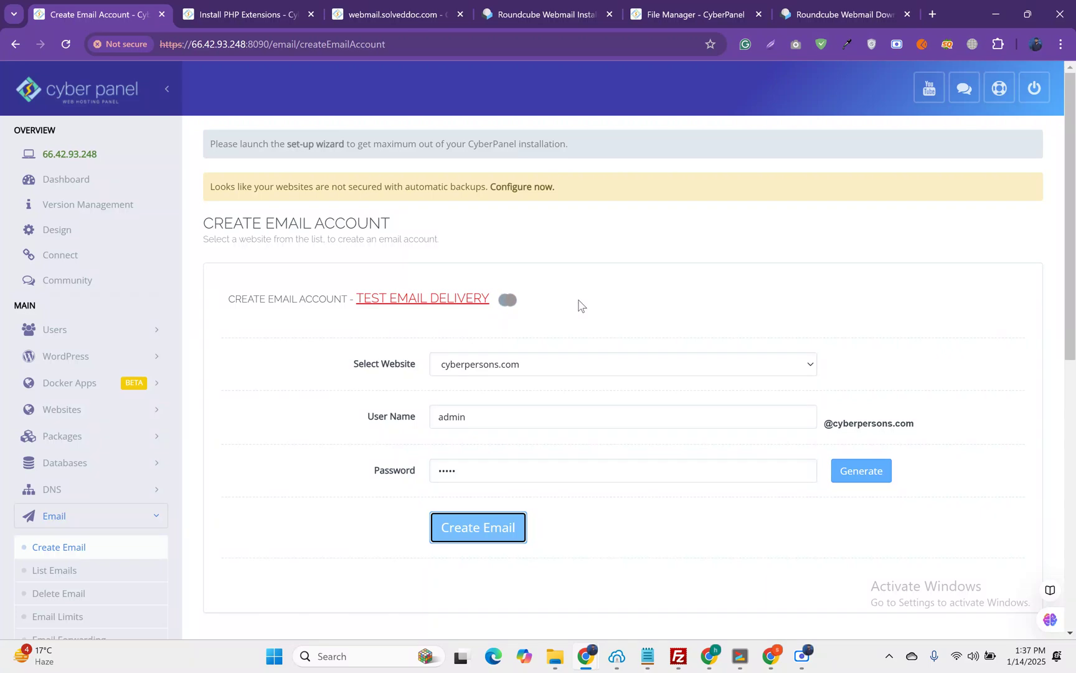
scroll(579, 311, down, 2)
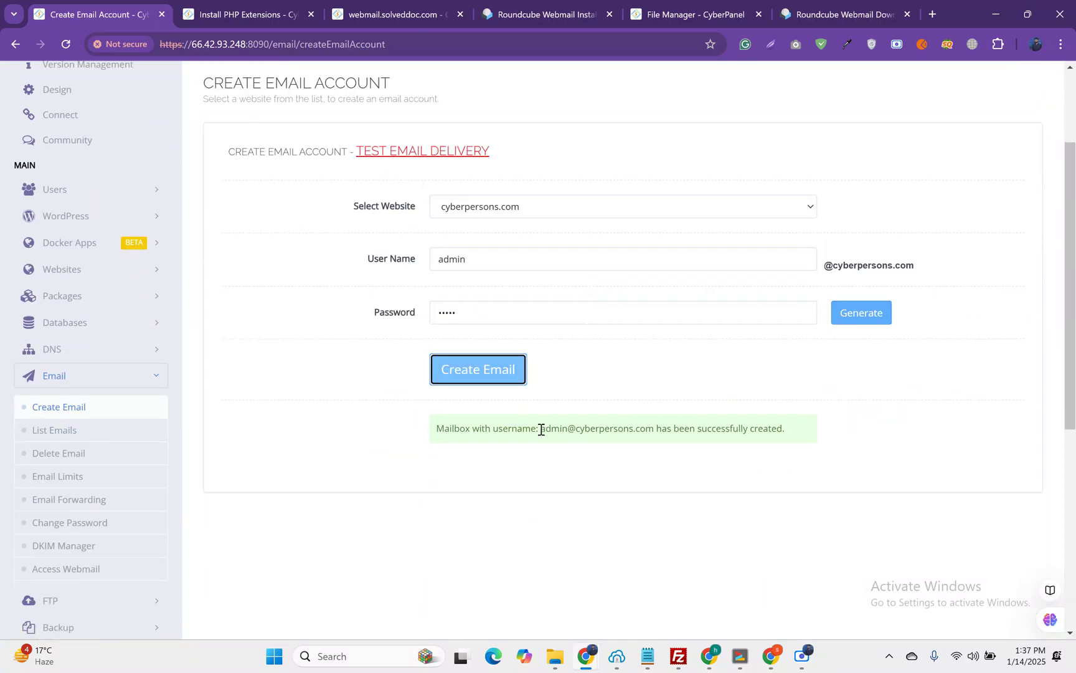
drag(541, 429, 655, 429)
key(ctrl+c)
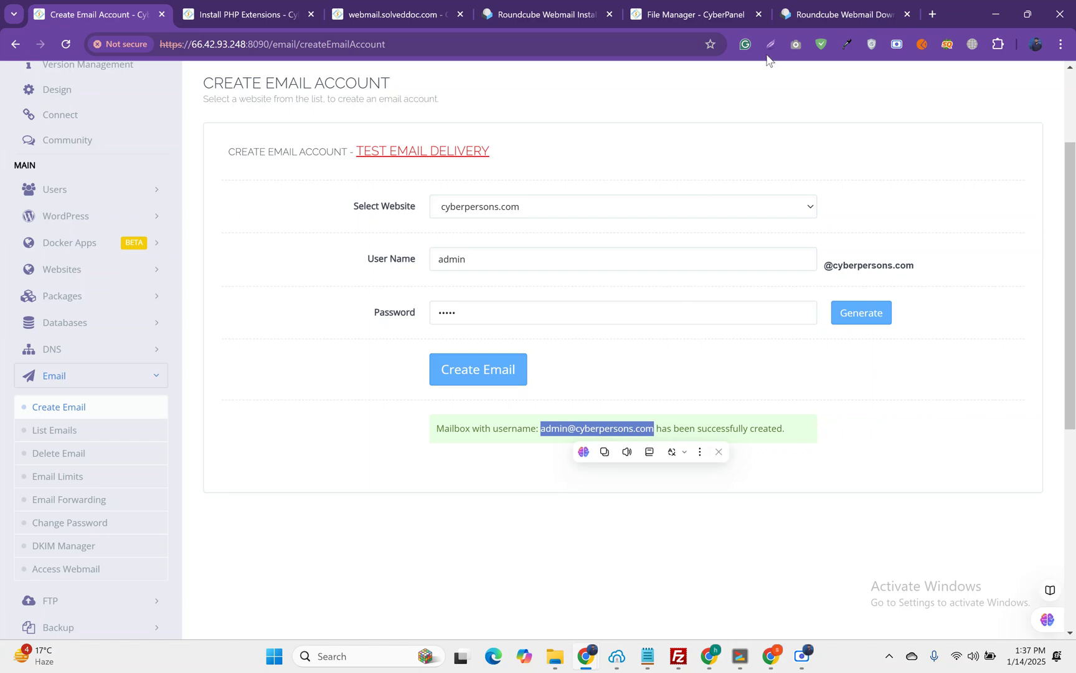
Step: Send an SMTP test mail with the new mailbox as username and sender, plus its password
click(524, 12)
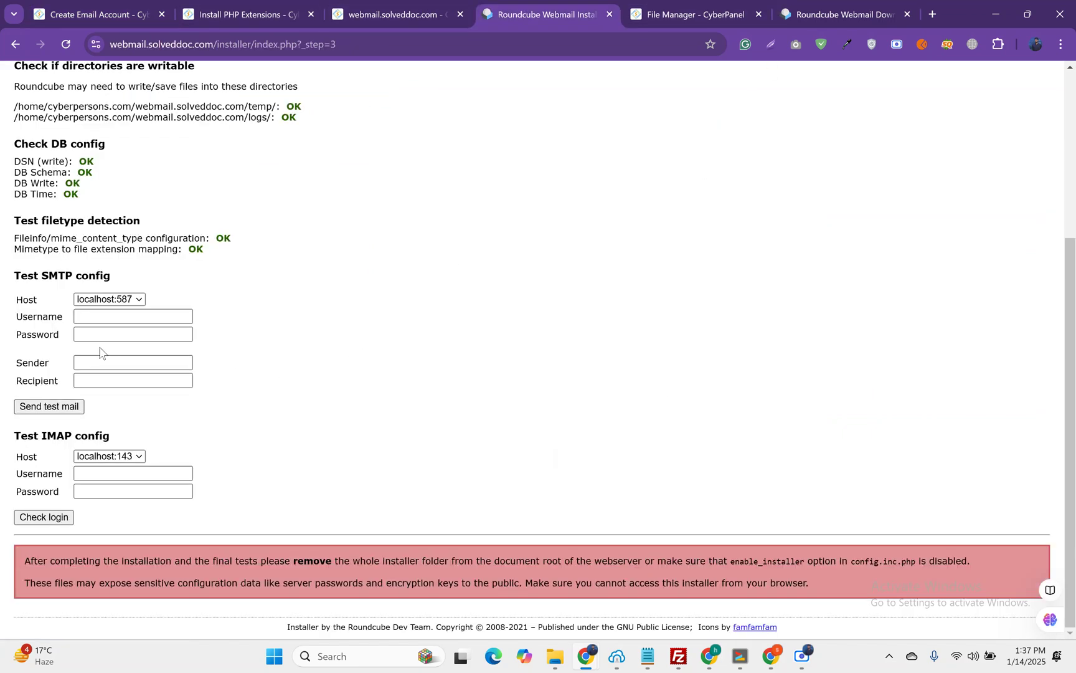
click(79, 316)
key(ctrl+v)
click(86, 337)
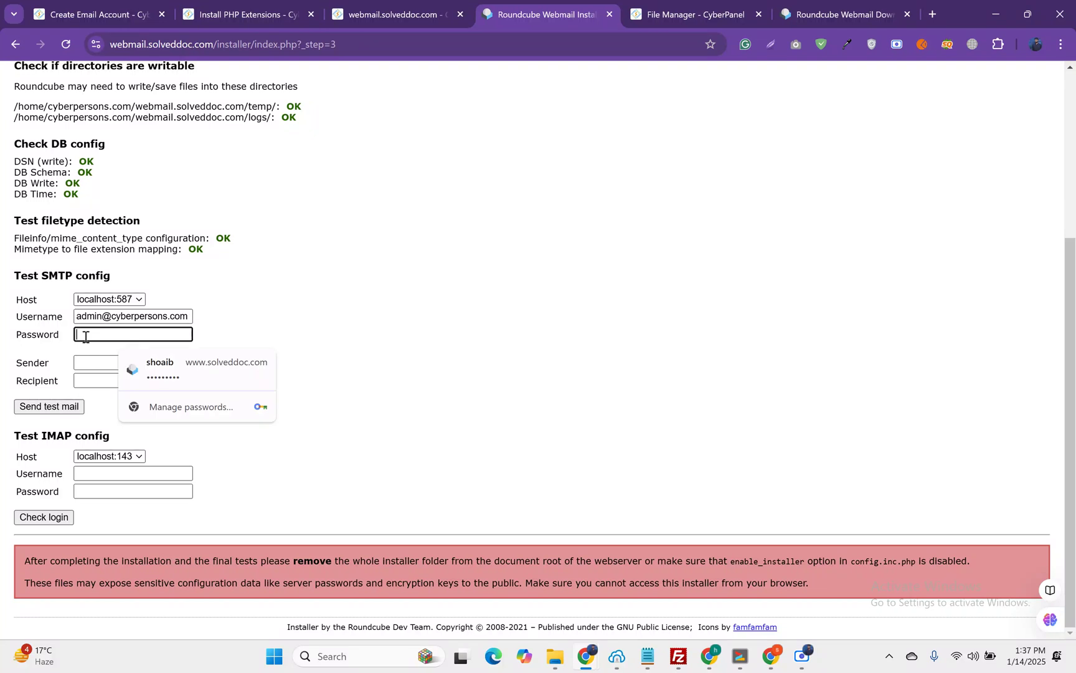
text(•••••)
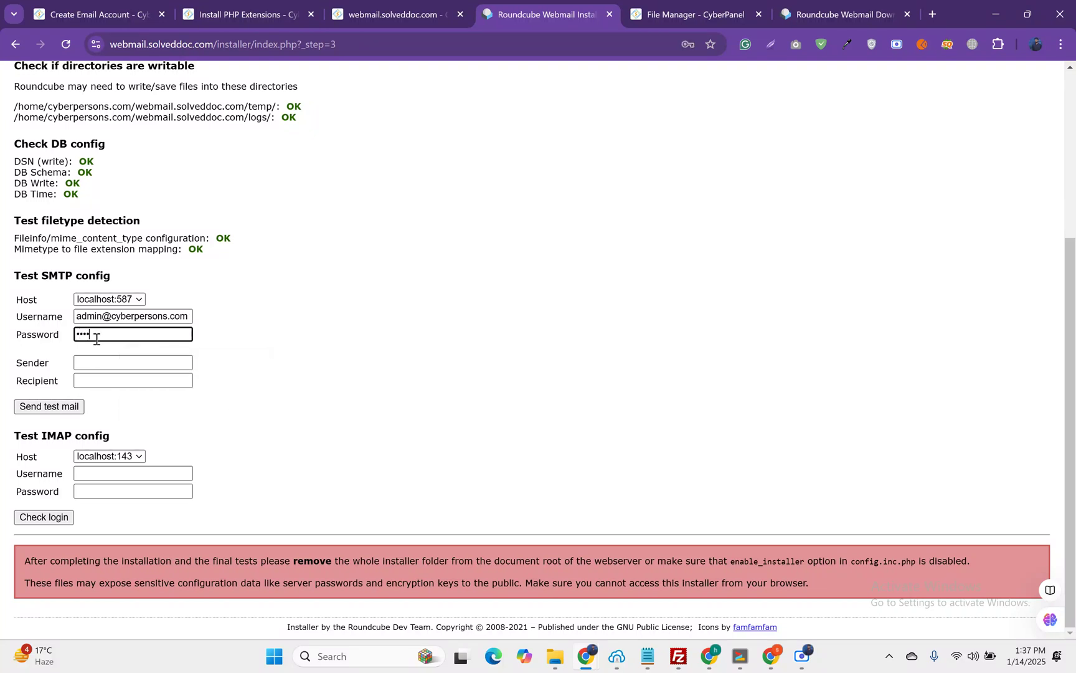
click(104, 363)
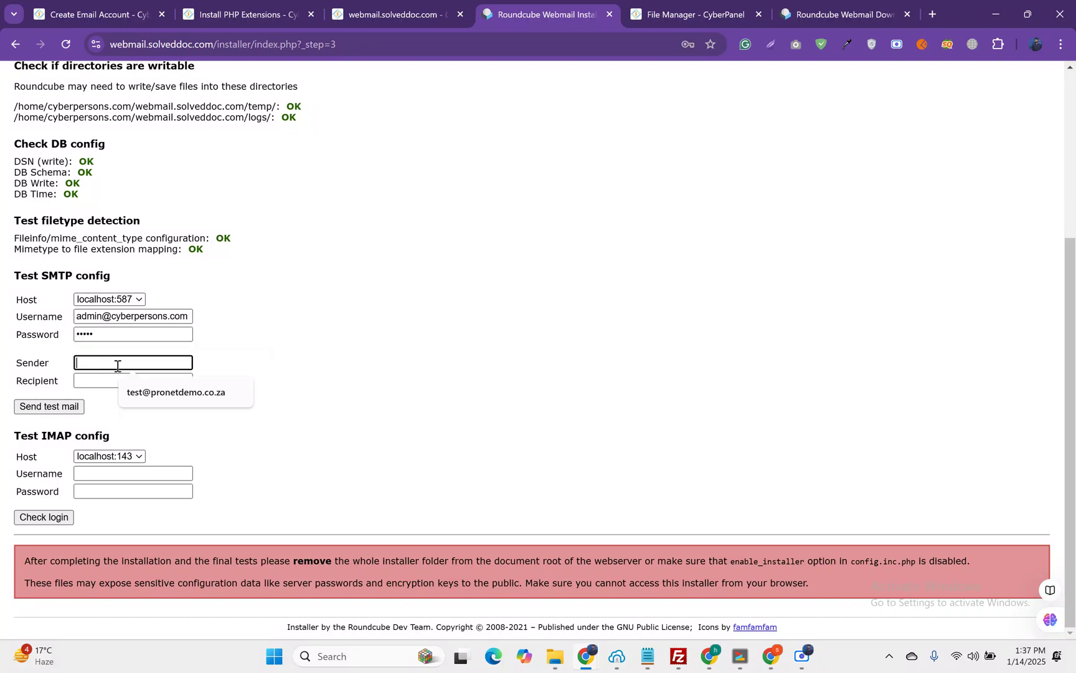
key(ctrl+v)
click(102, 379)
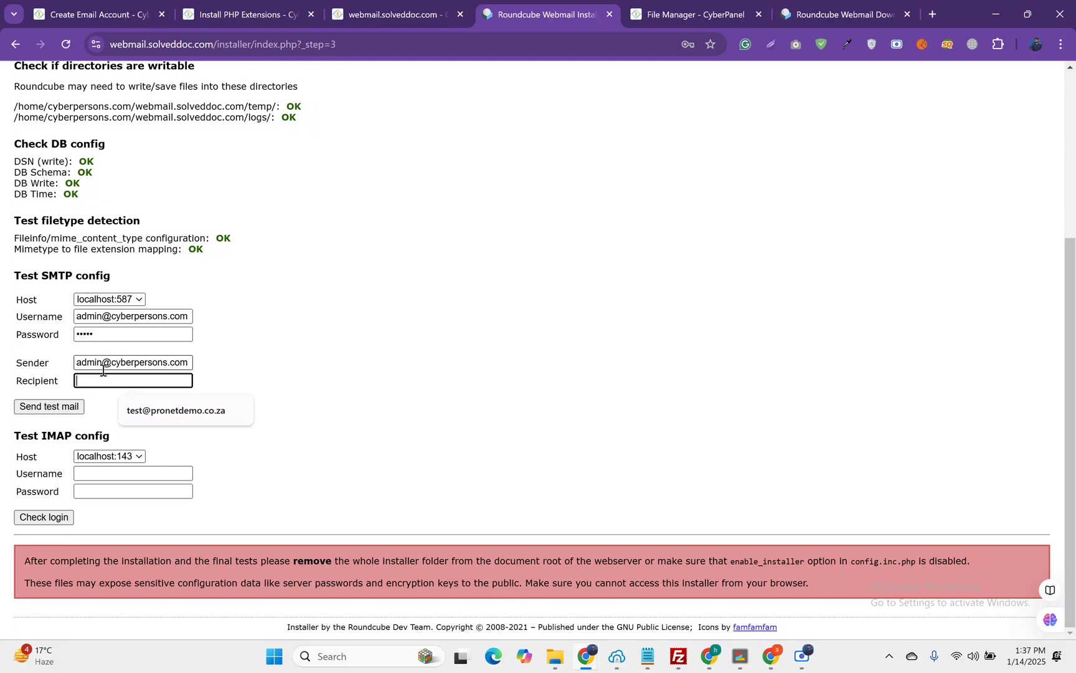
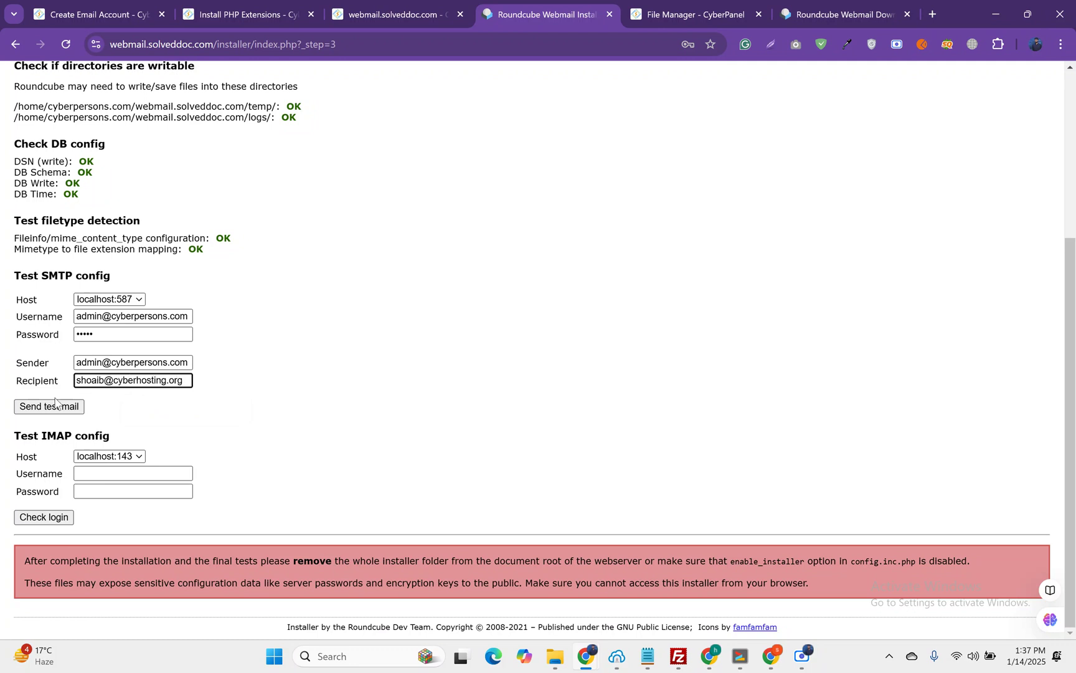
click(55, 405)
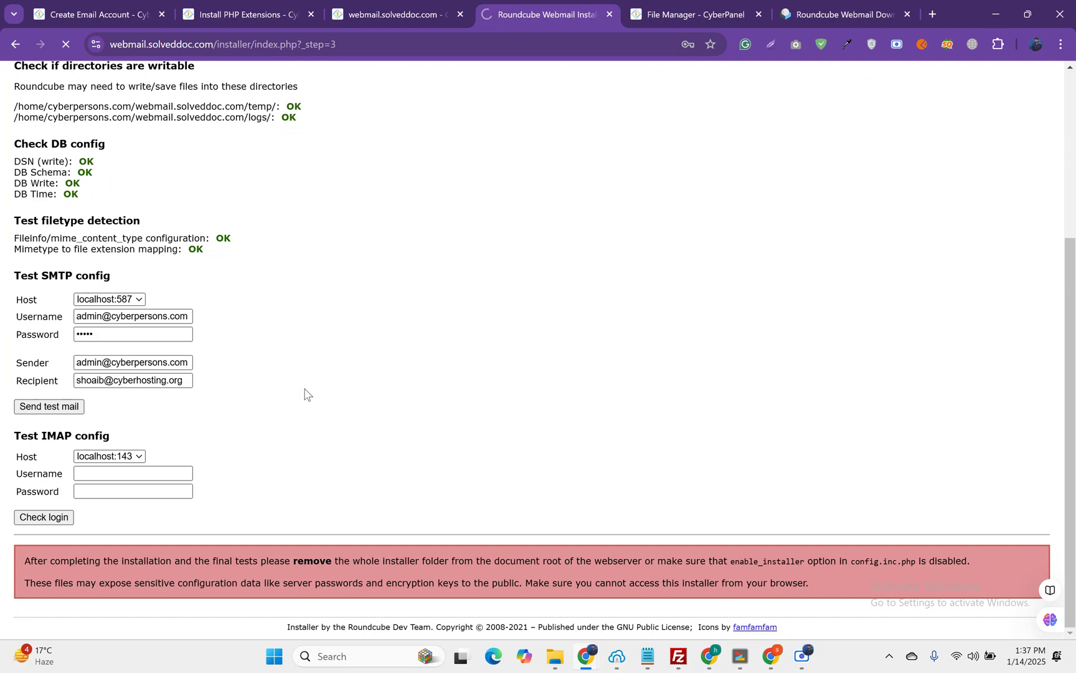
Step: Re-enter the SMTP test password and keep localhost:587 as the SMTP host
scroll(305, 392, down, 5)
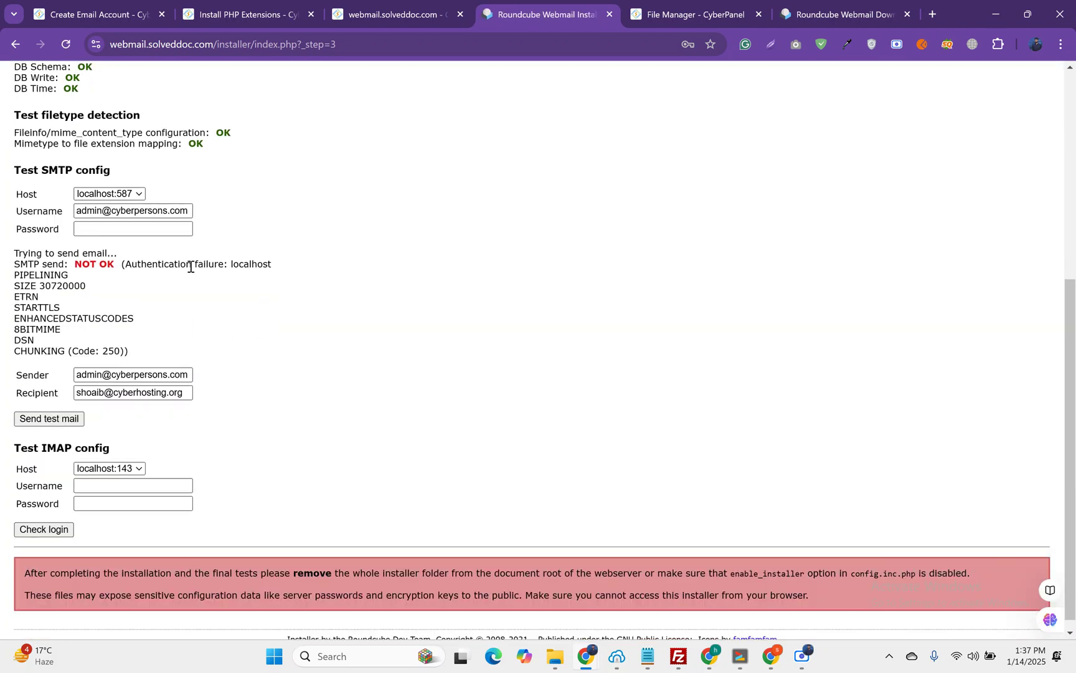
click(90, 235)
text(*****)
click(117, 195)
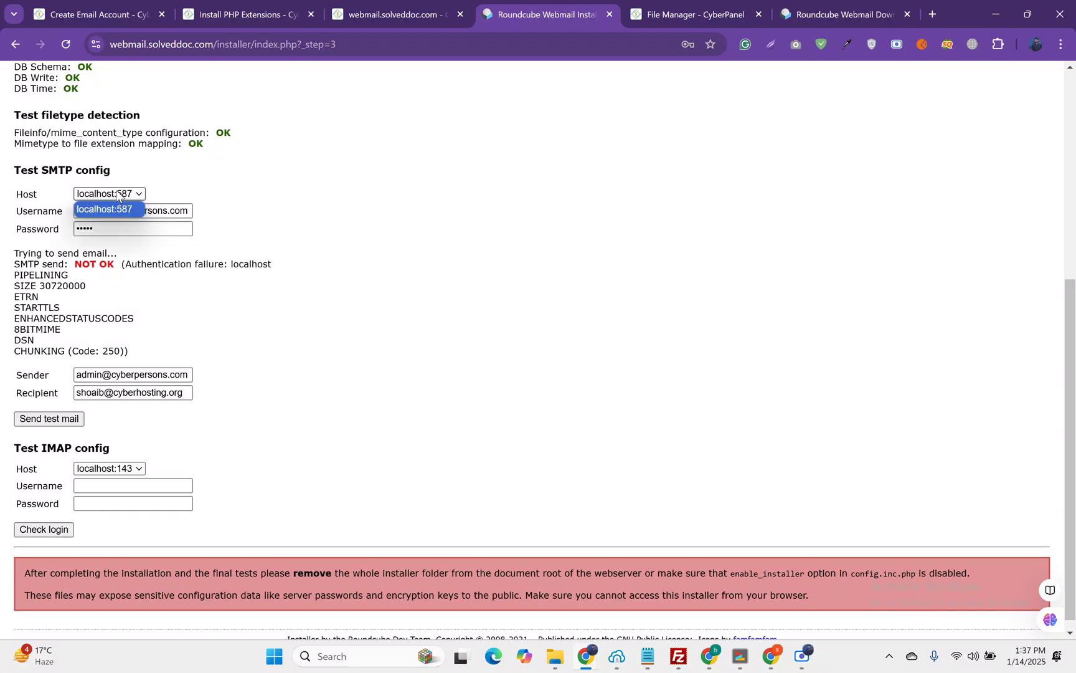
click(137, 198)
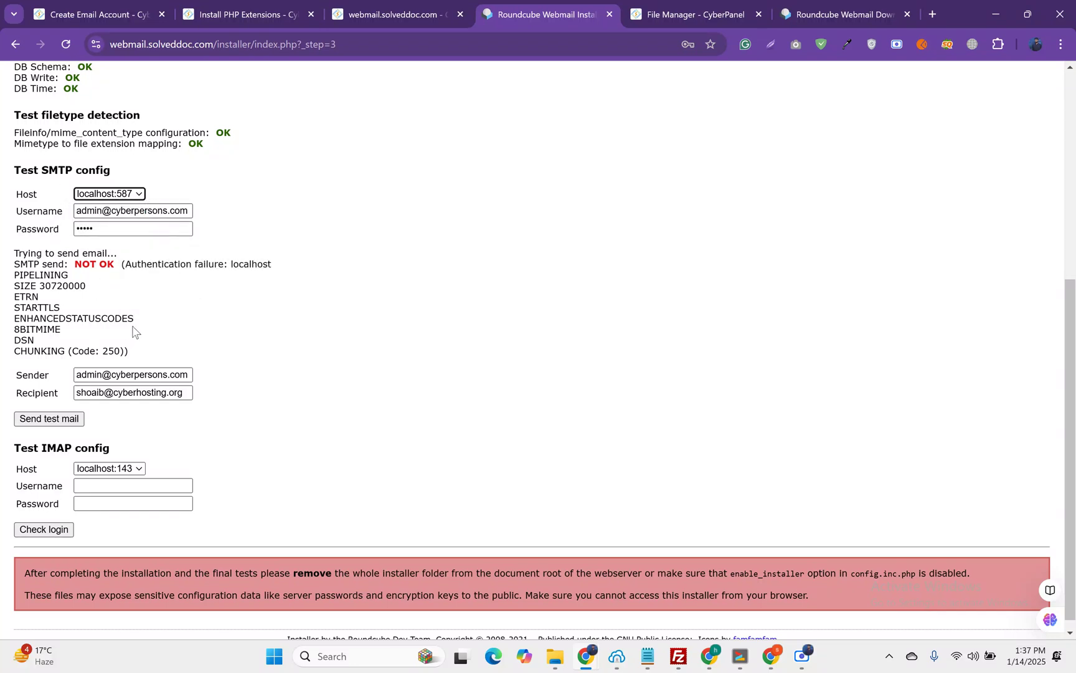
scroll(134, 330, down, 1)
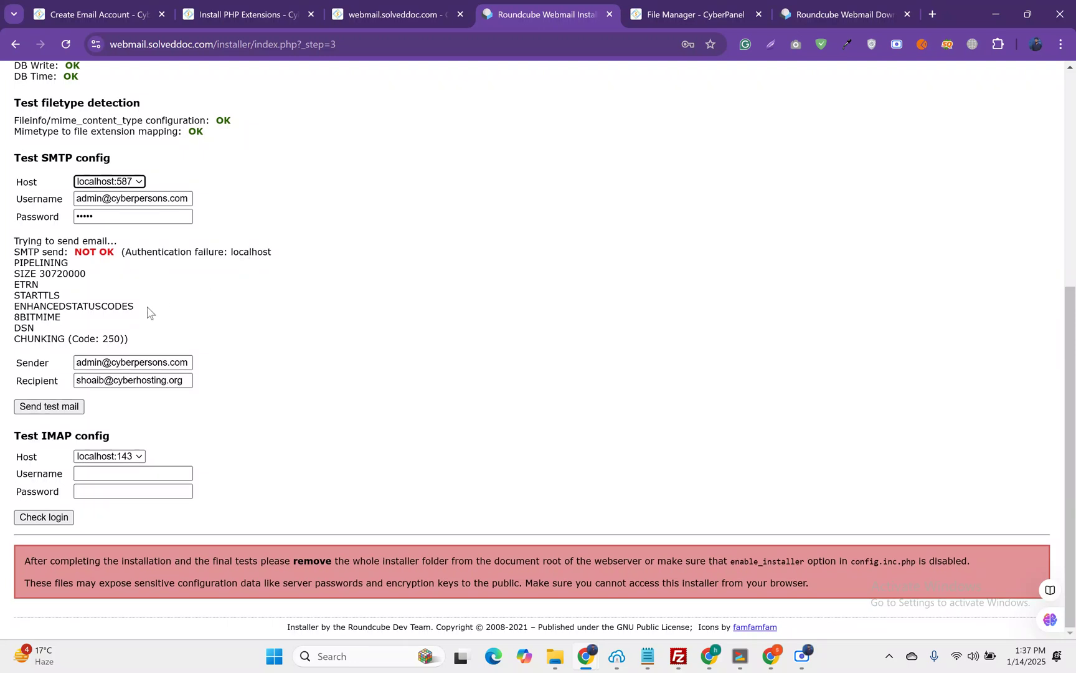
Step: Check the IMAP login with the new mailbox address and its password, getting IMAP connect OK
click(107, 472)
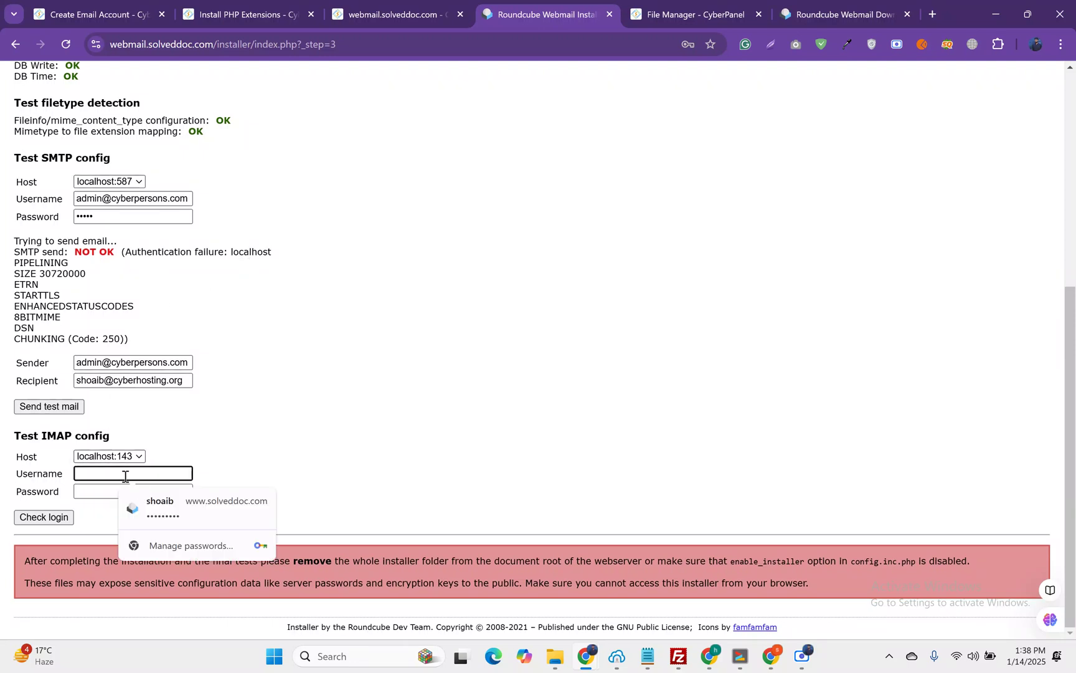
key(ctrl+v)
click(106, 491)
text(ad)
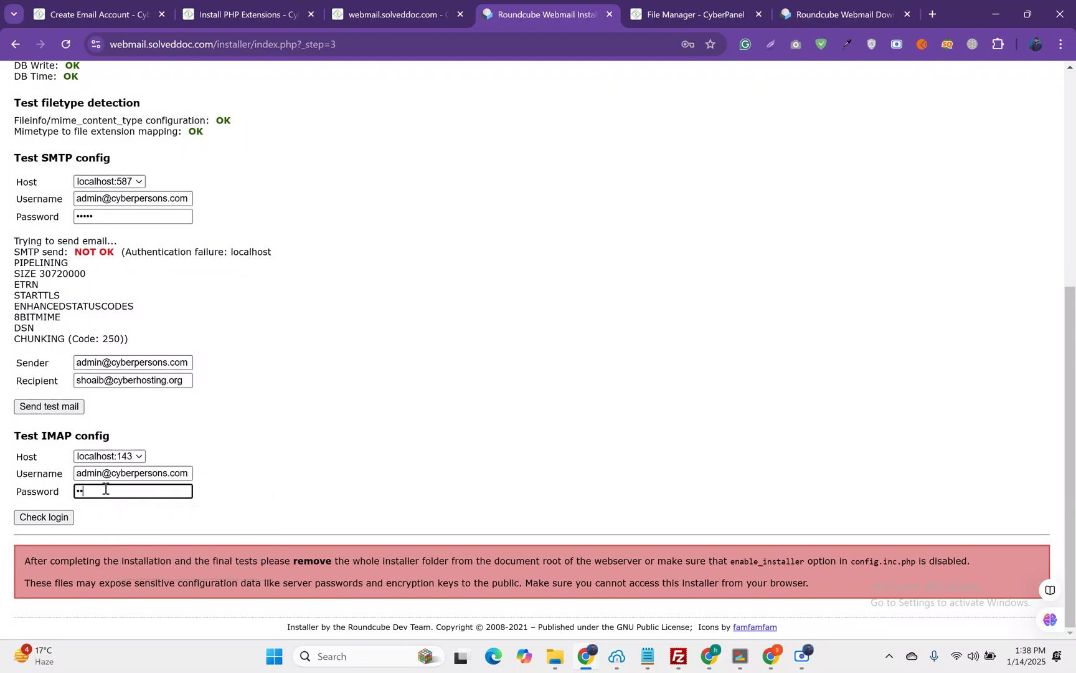
text(min)
click(44, 517)
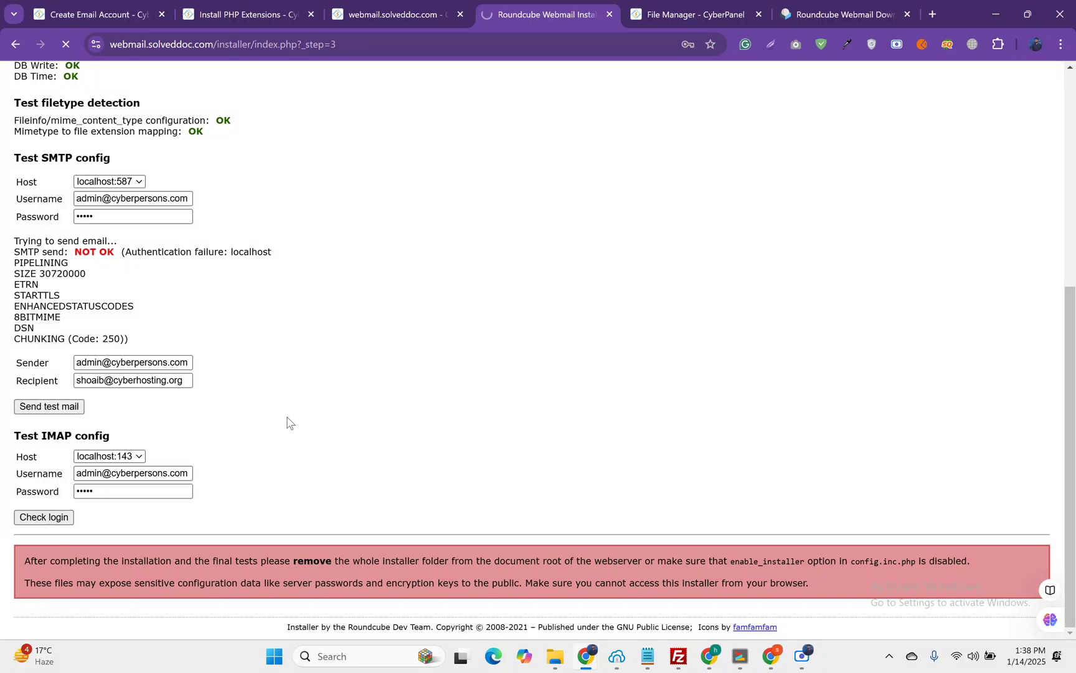
scroll(290, 418, down, 4)
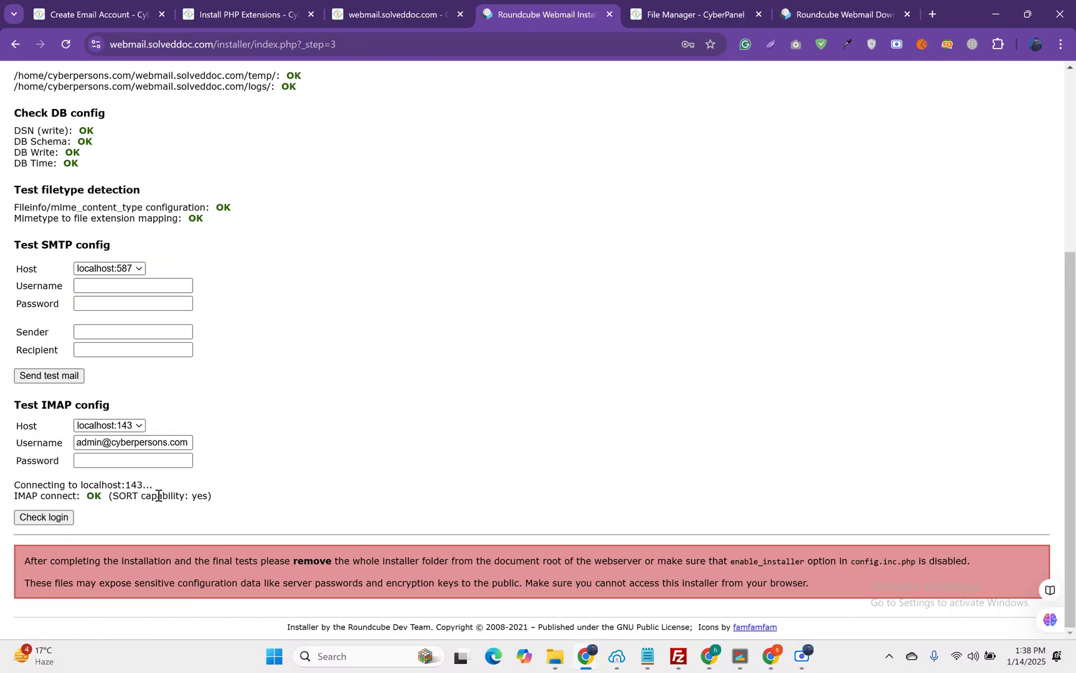
scroll(132, 324, up, 1)
scroll(134, 348, down, 1)
scroll(299, 408, up, 5)
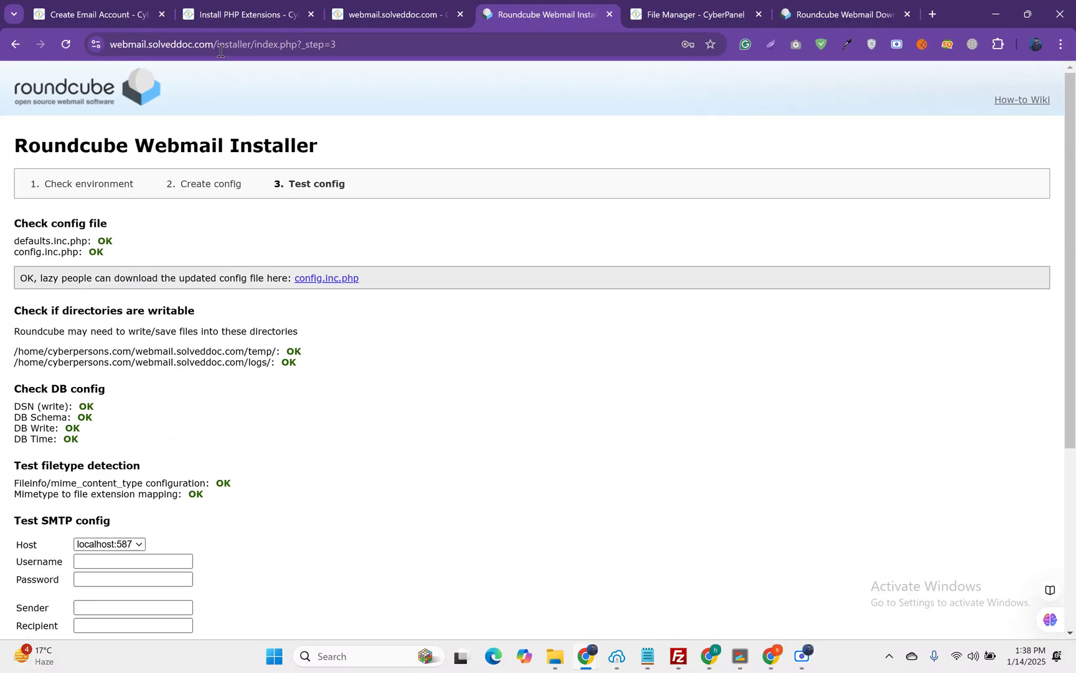
drag(213, 47, 123, 45)
key(ctrl+c)
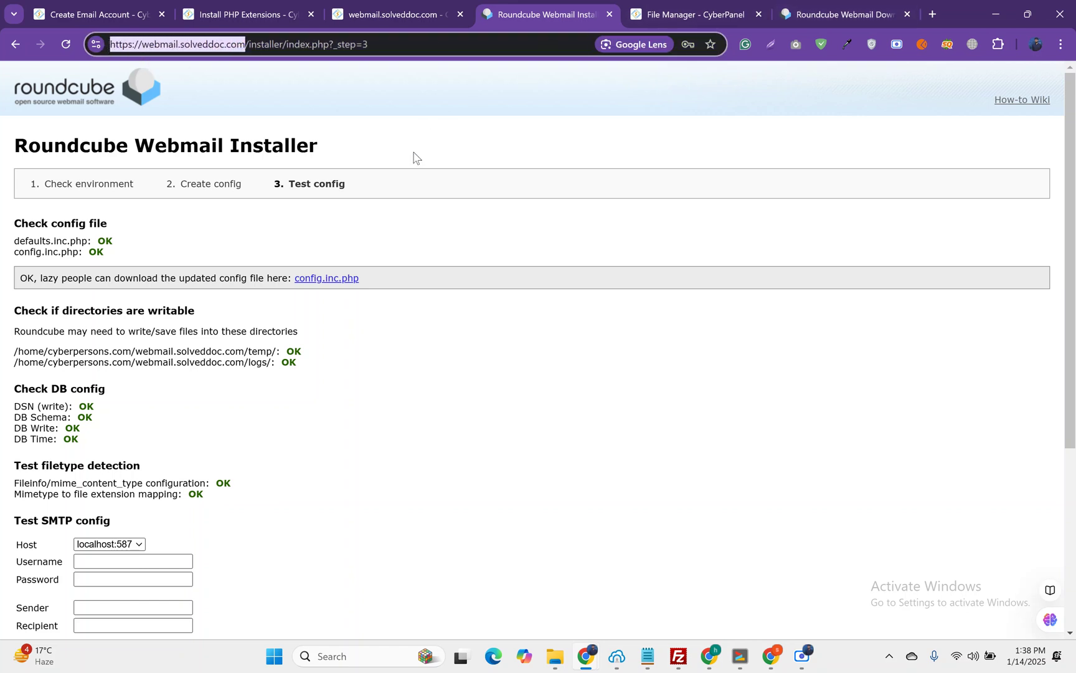
click(375, 7)
click(339, 41)
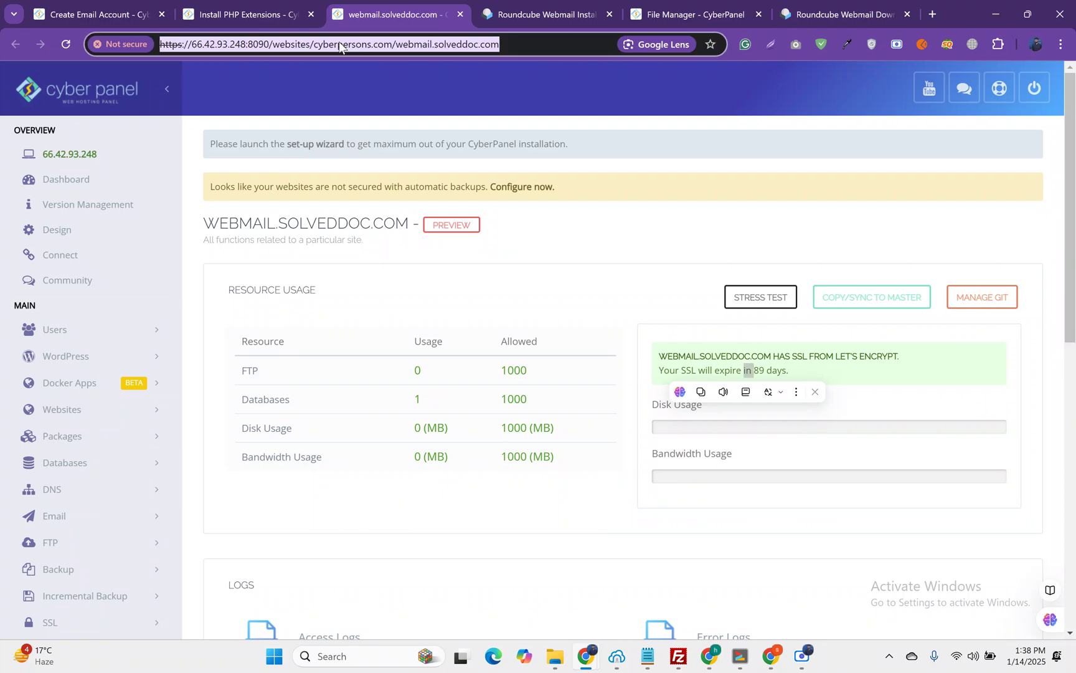
key(ctrl+v)
key(Return)
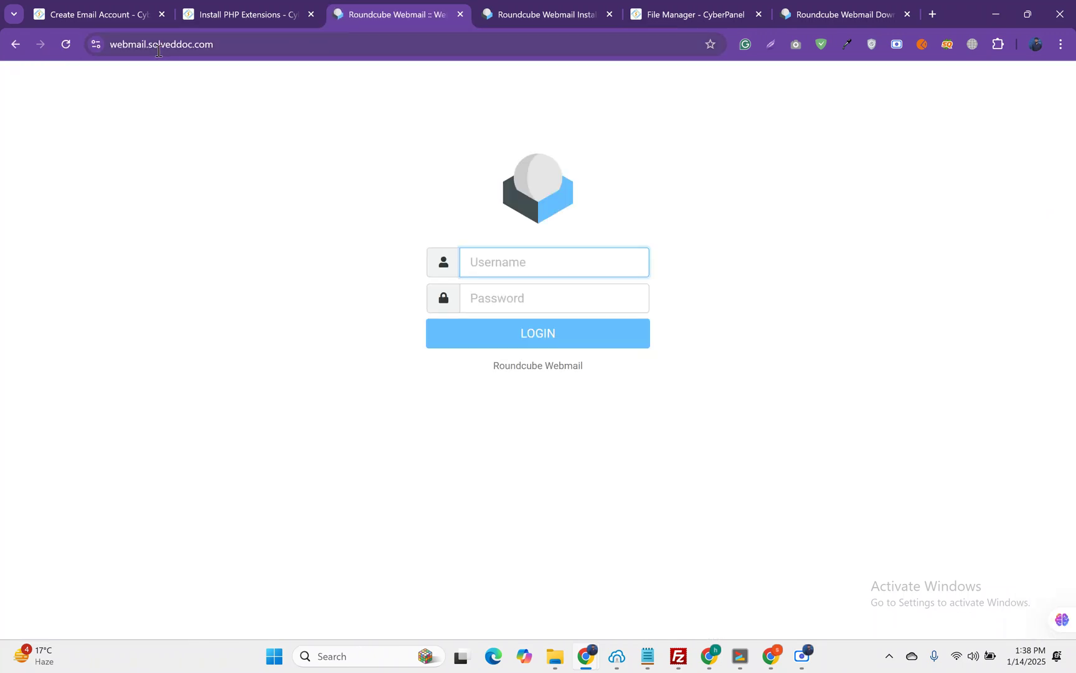
click(83, 8)
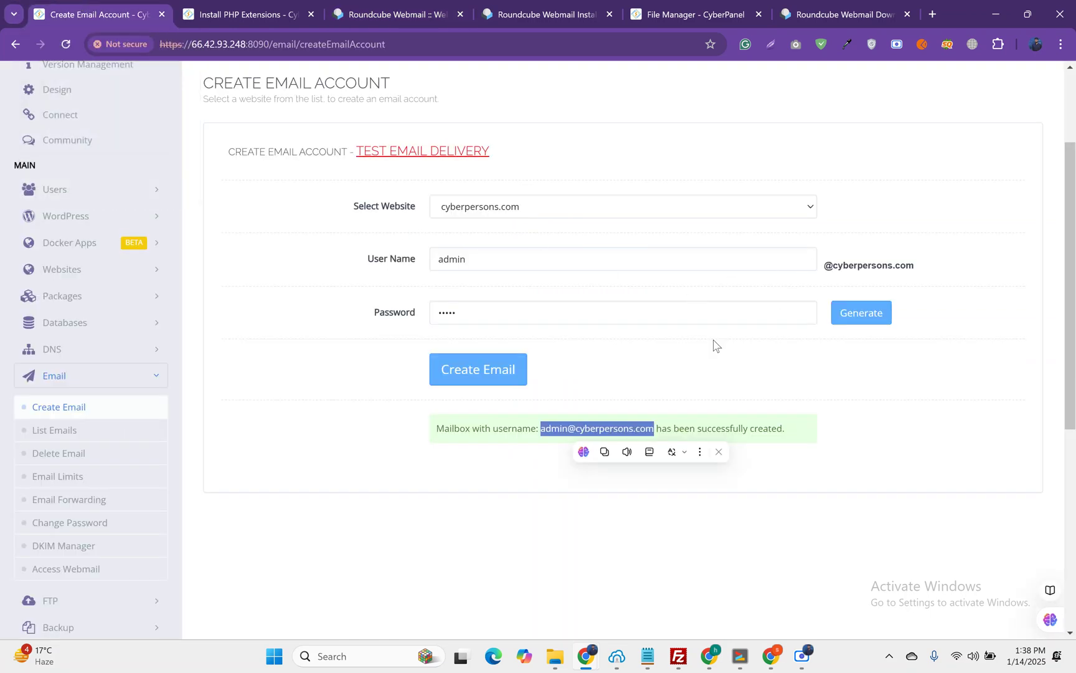
Step: Log into Roundcube with the new mailbox address and password, dismissing the breach warning and save-password prompt
click(350, 7)
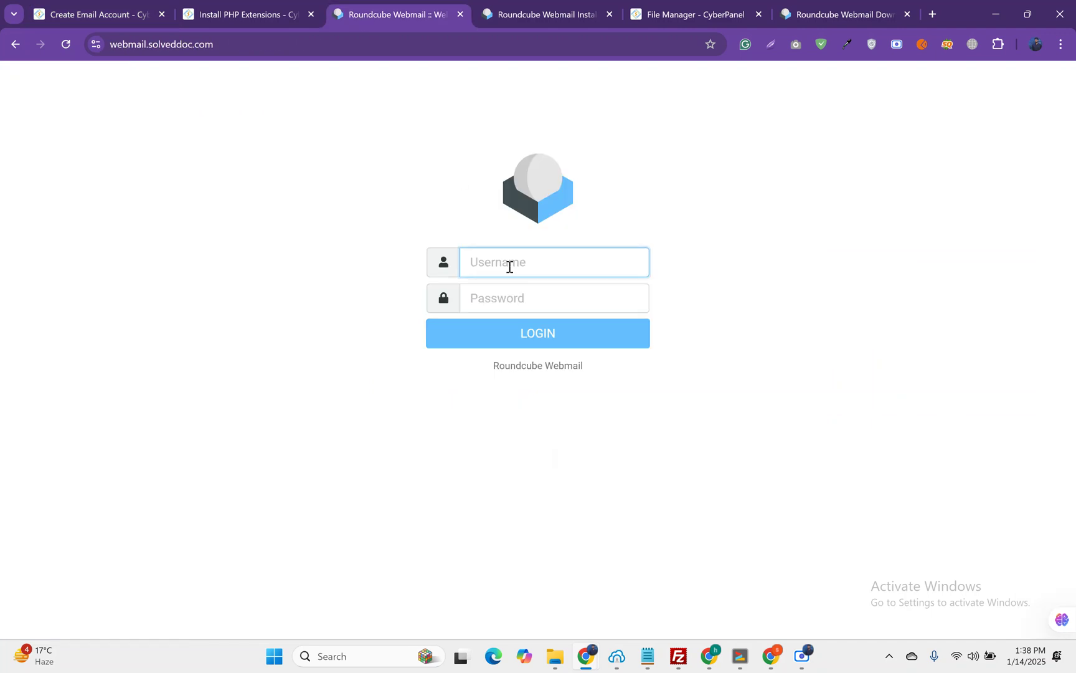
key(ctrl+v)
click(513, 291)
text(••)
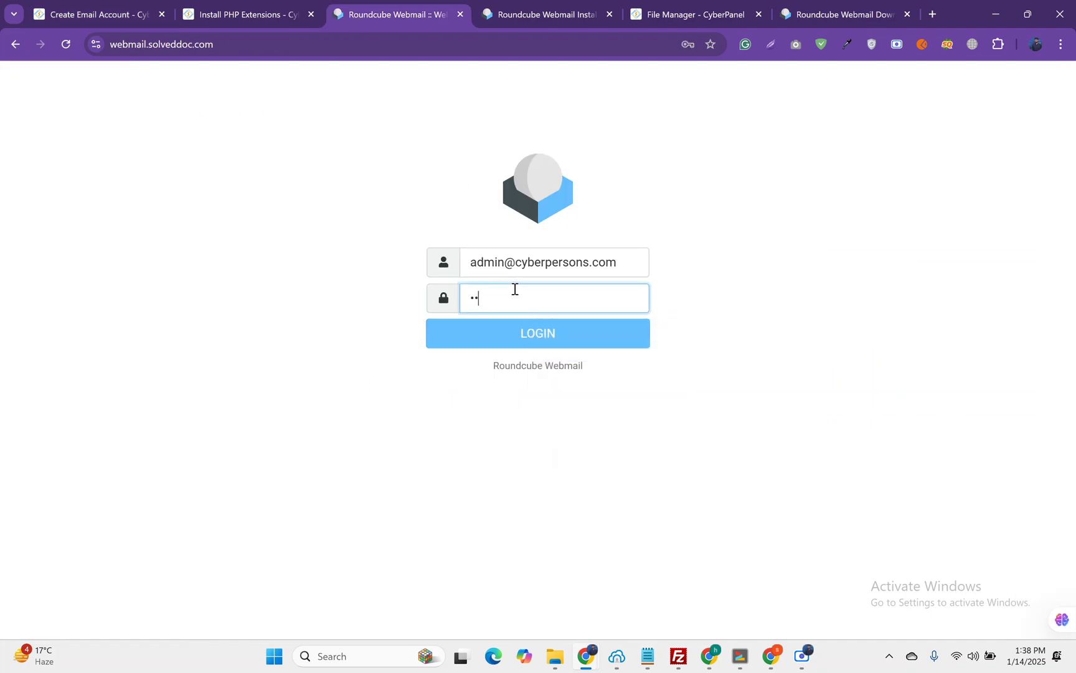
text(••)
click(542, 325)
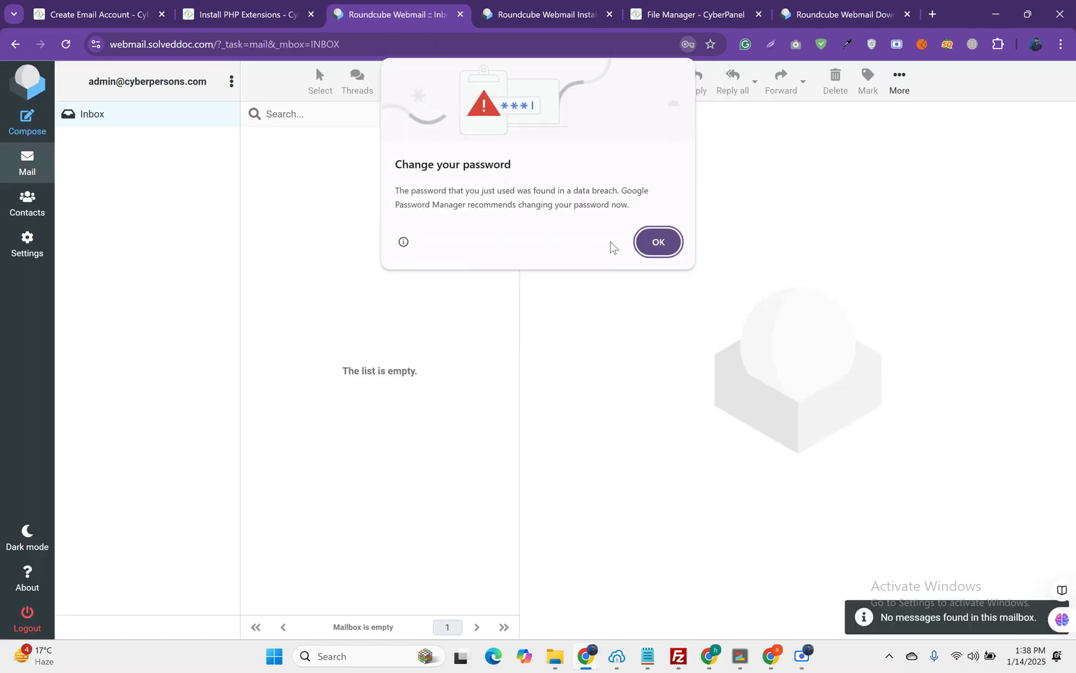
click(645, 243)
click(689, 256)
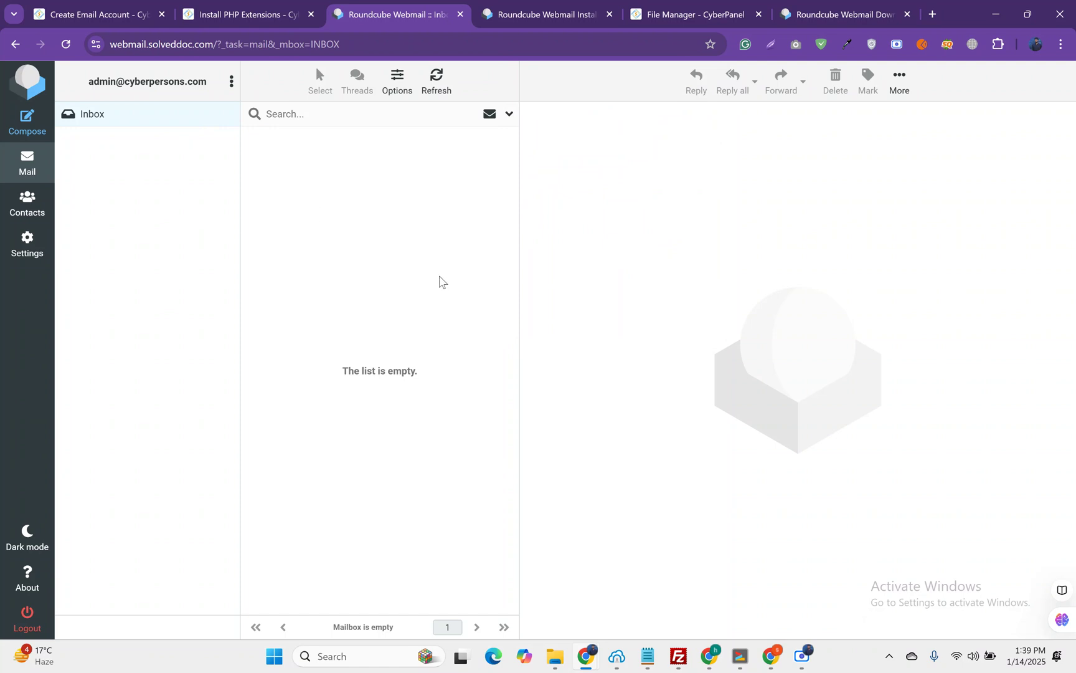
click(802, 656)
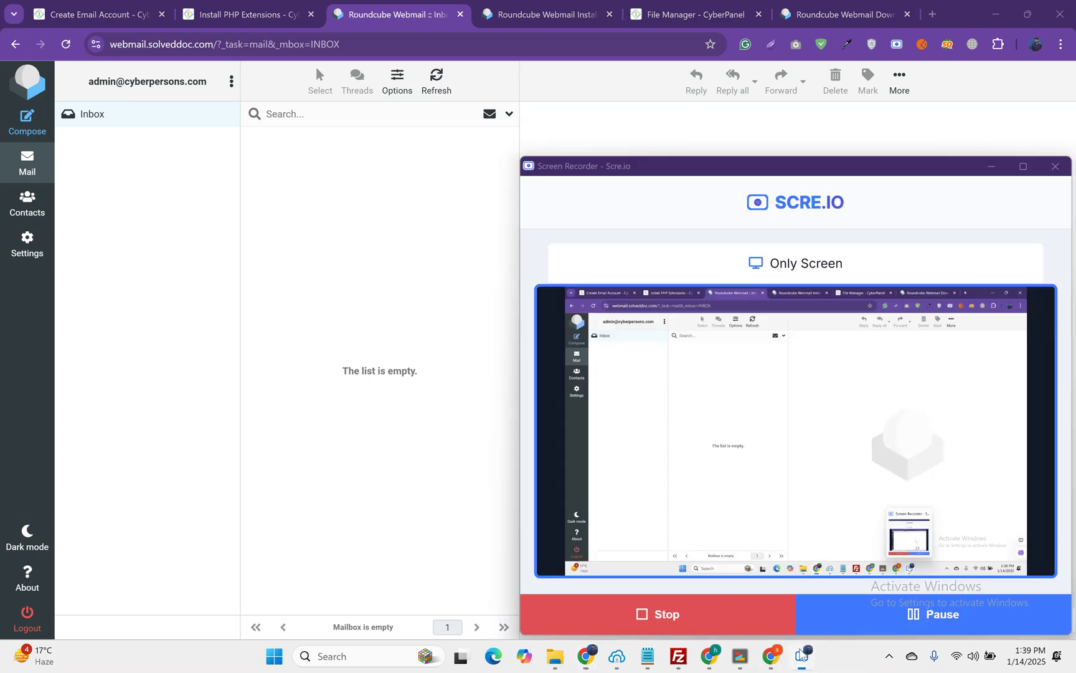